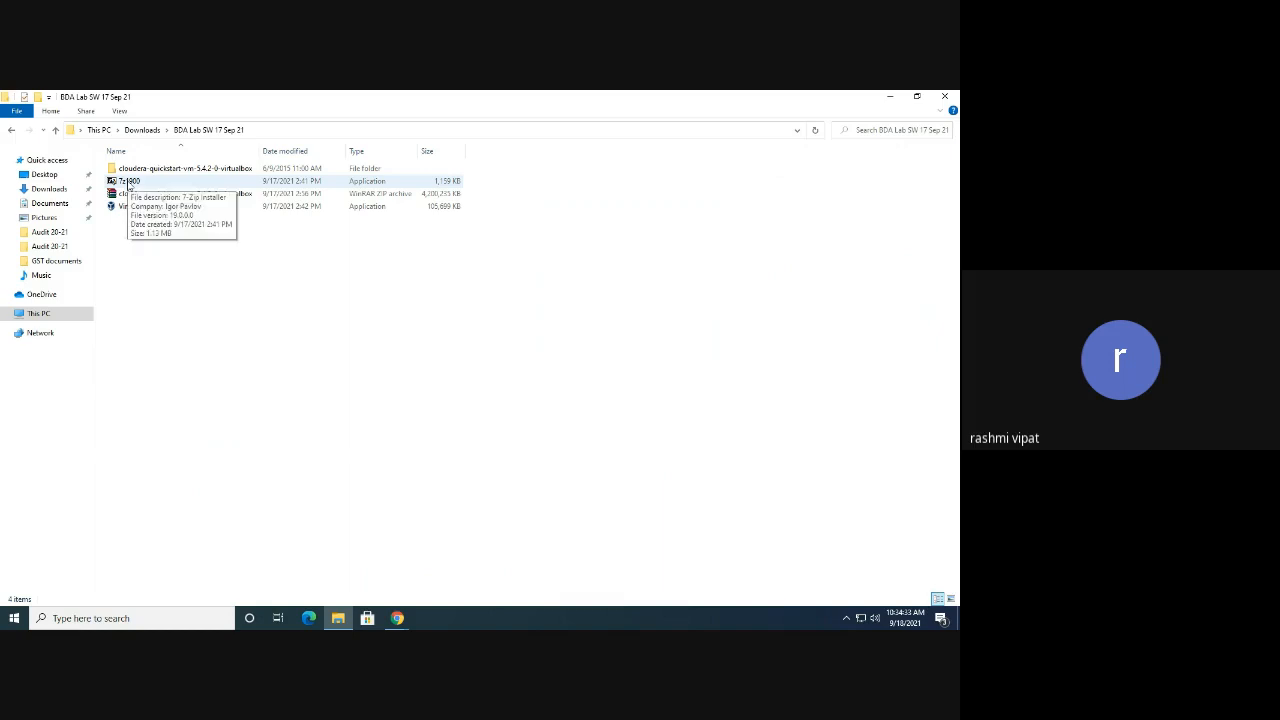
# Look over the downloaded VirtualBox, 7z1900 and cloudera quickstart files by selecting them
pyautogui.click(121, 208)
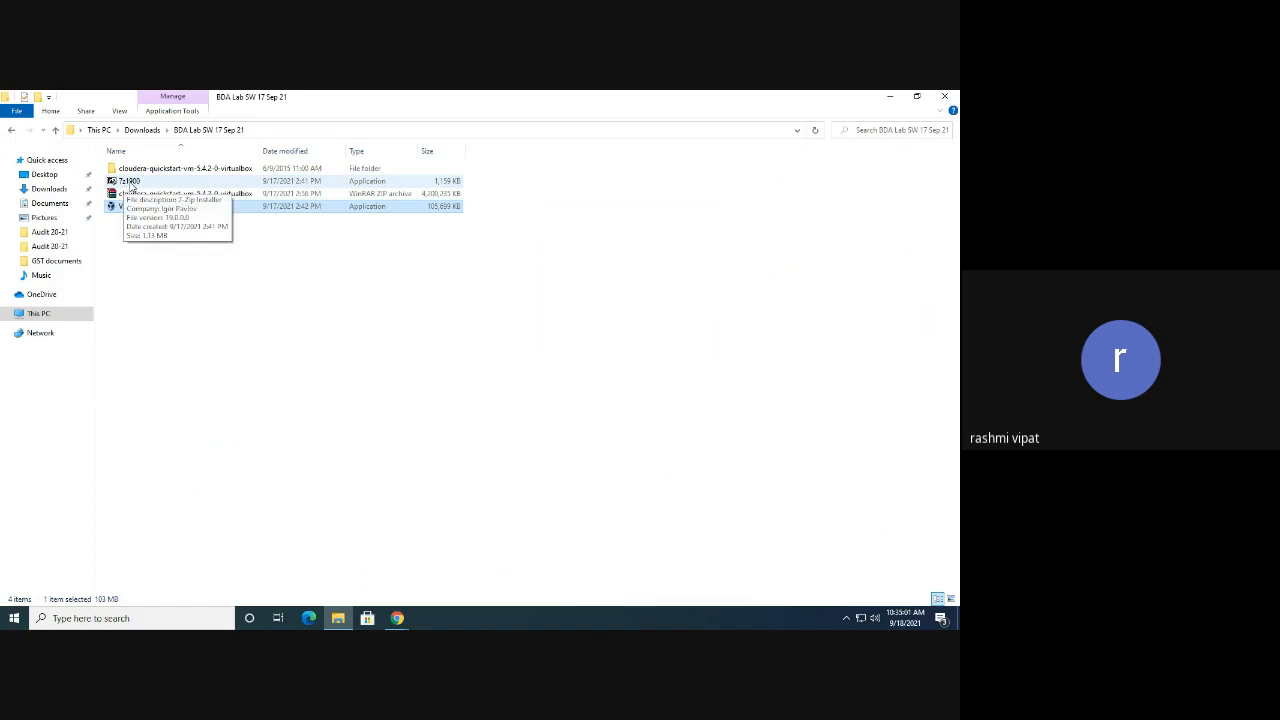
pyautogui.click(176, 196)
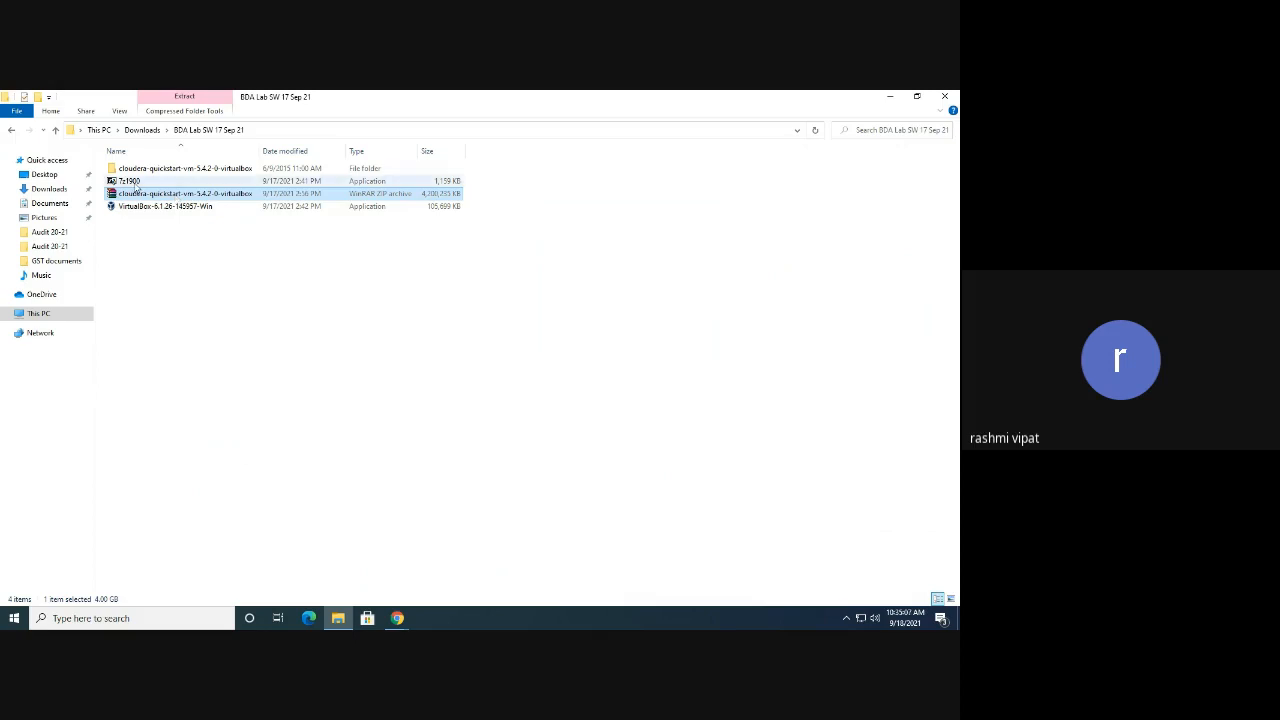
pyautogui.click(129, 184)
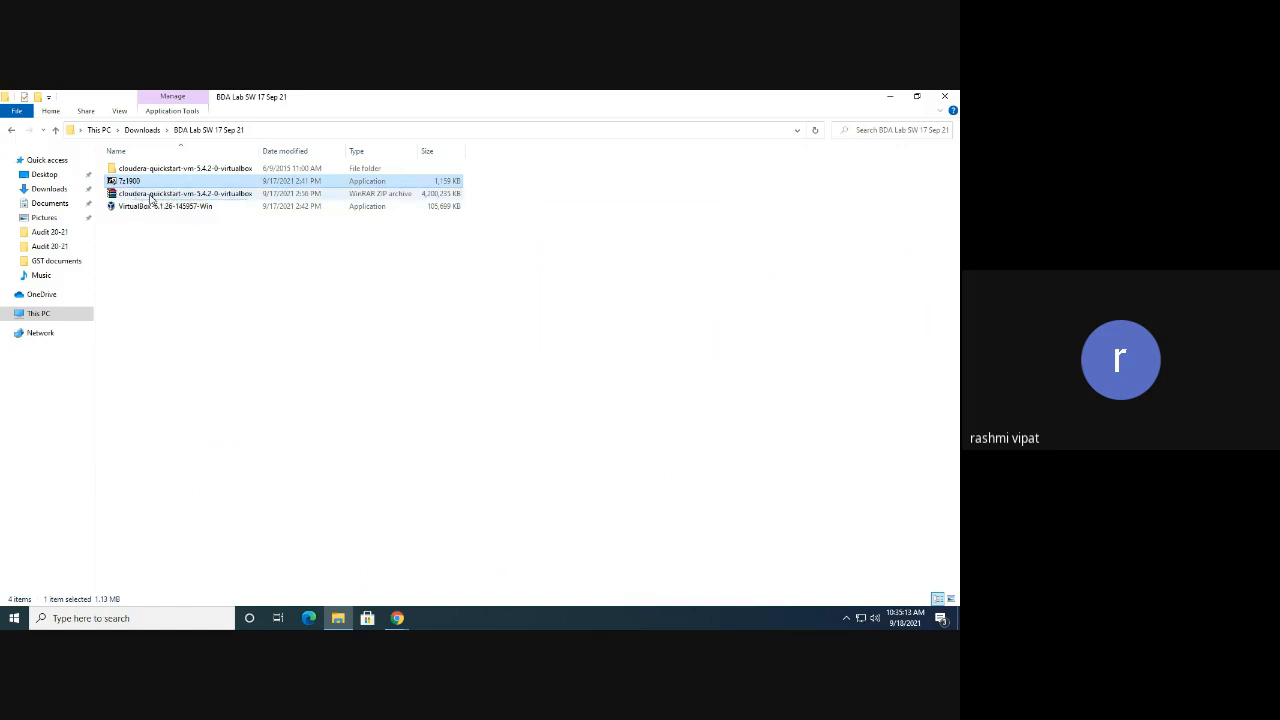
pyautogui.click(152, 199)
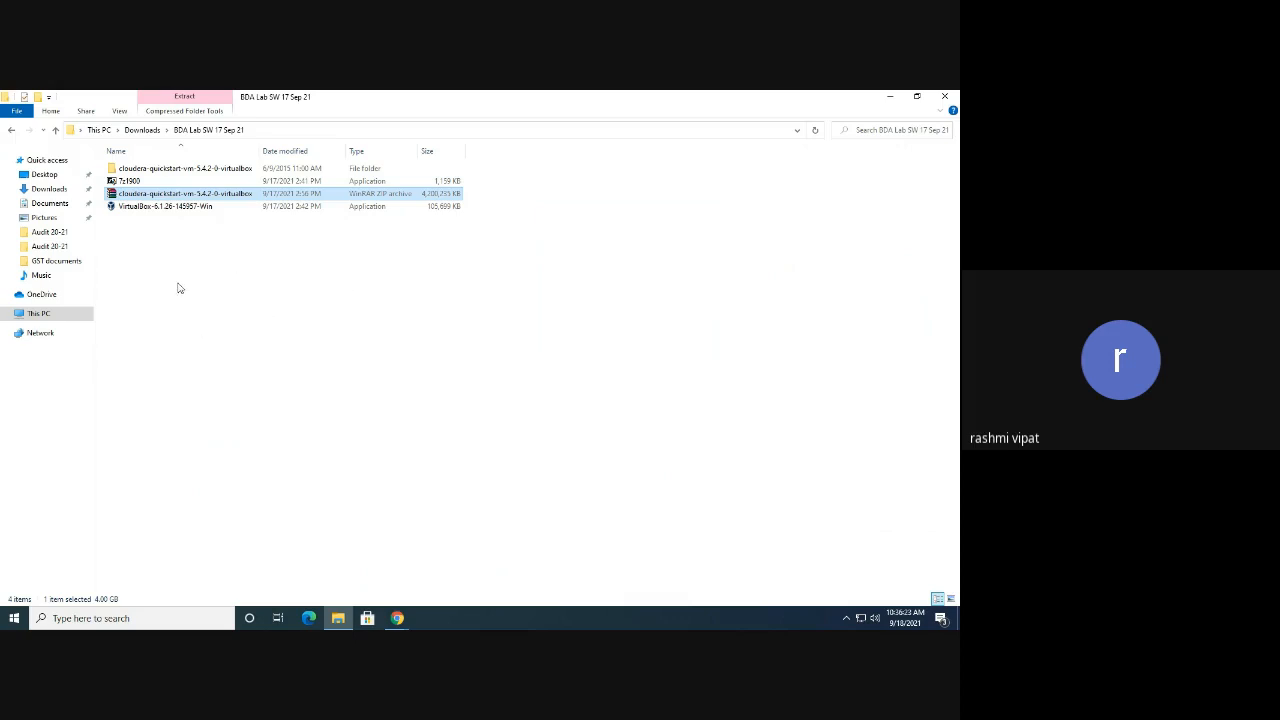
pyautogui.moveTo(218, 250); pyautogui.dragTo(122, 185)
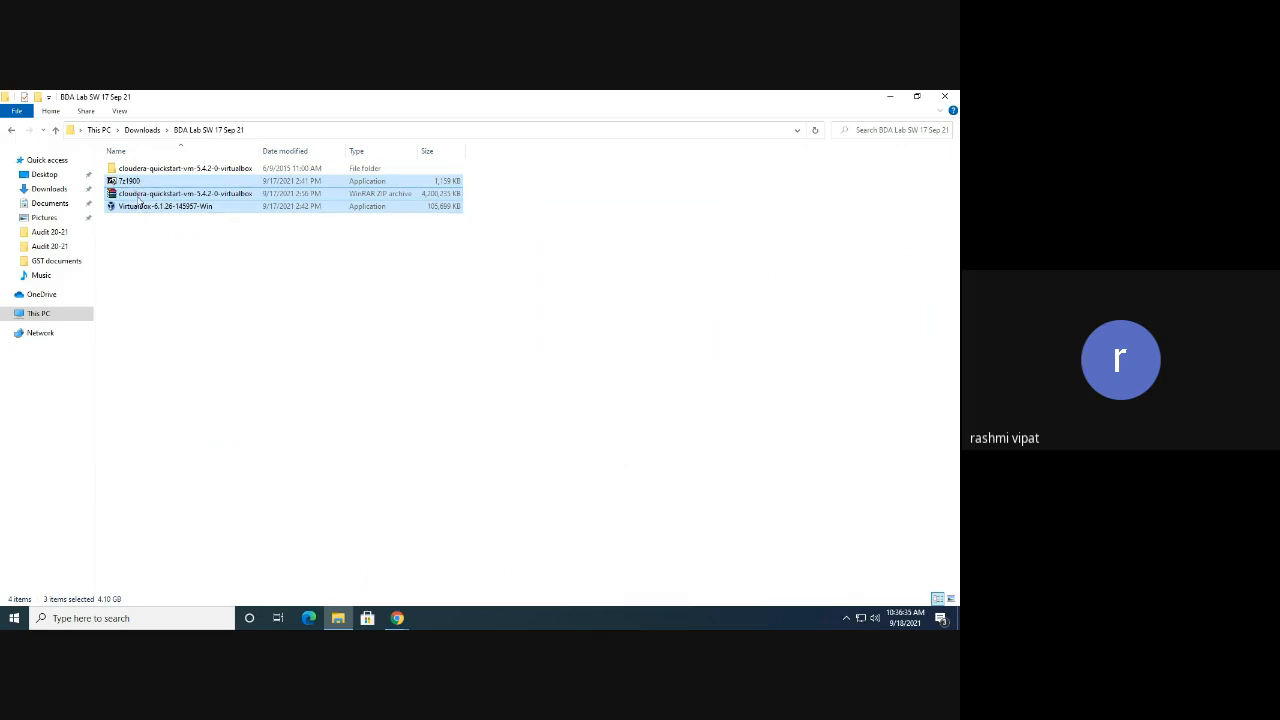
pyautogui.click(166, 243)
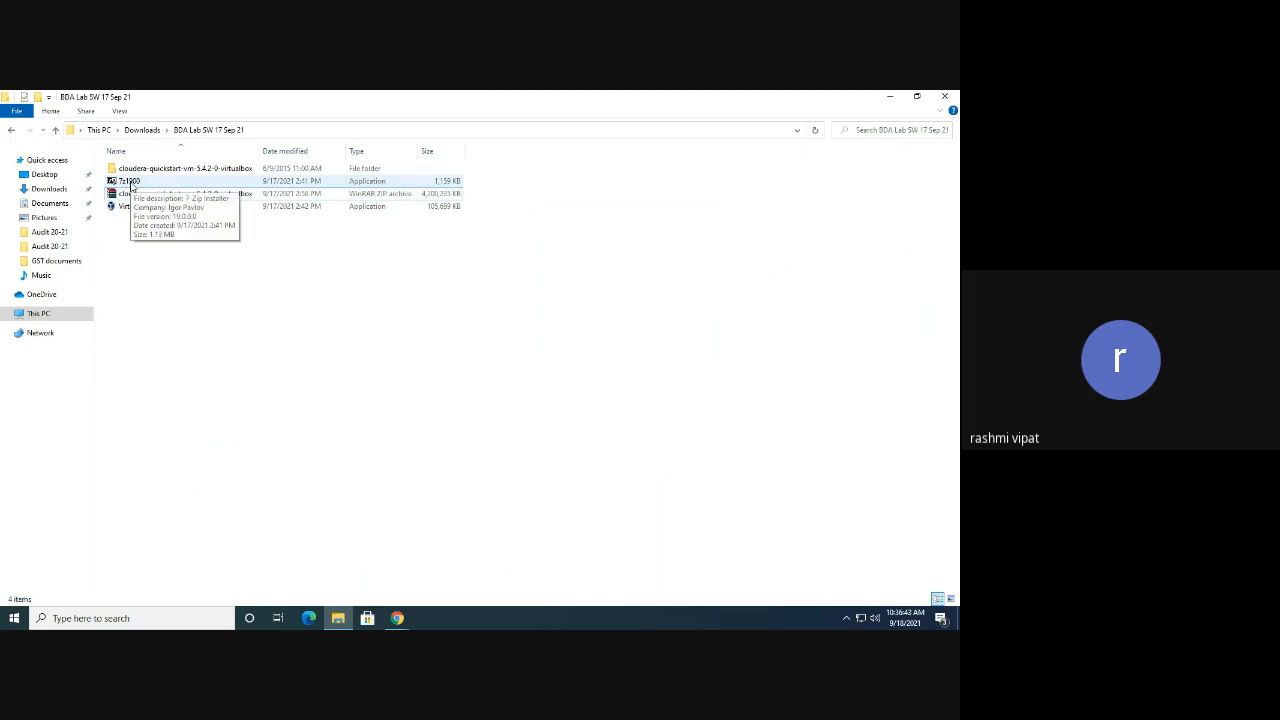
# Install 7-Zip 19.00 from 7z1900 to the default folder and close the setup
pyautogui.click(131, 185)
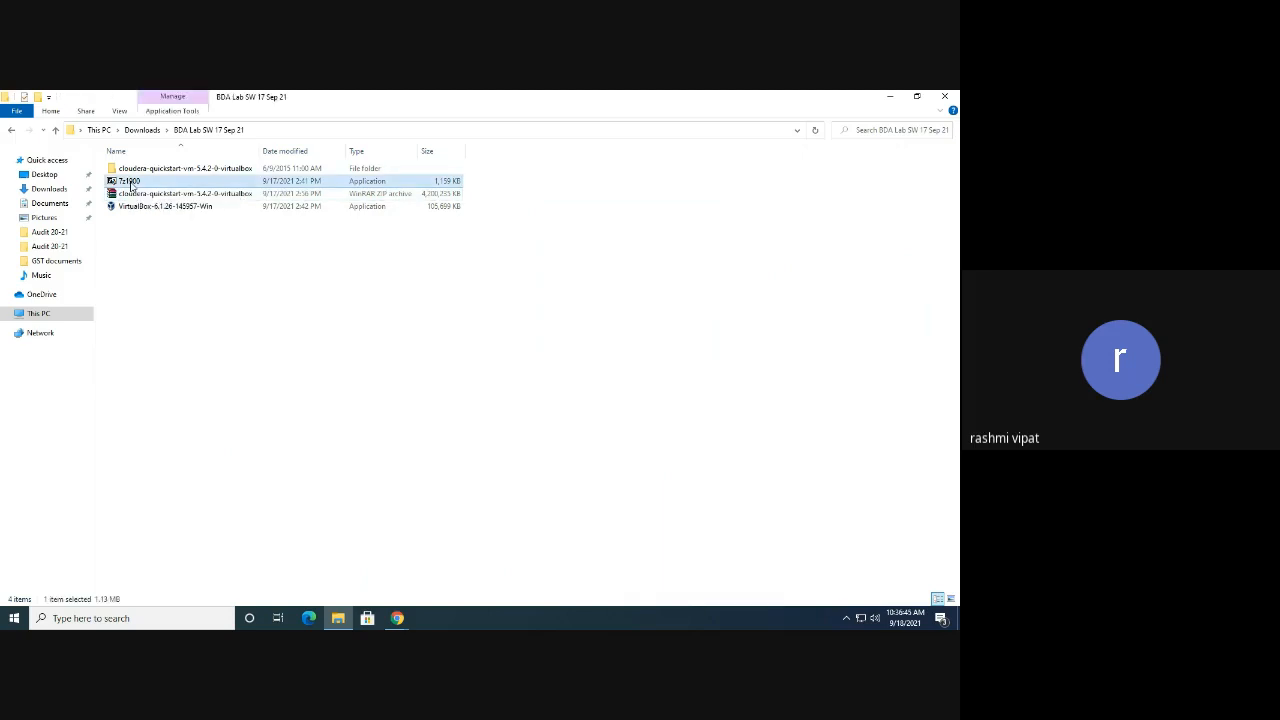
pyautogui.rightClick(131, 186)
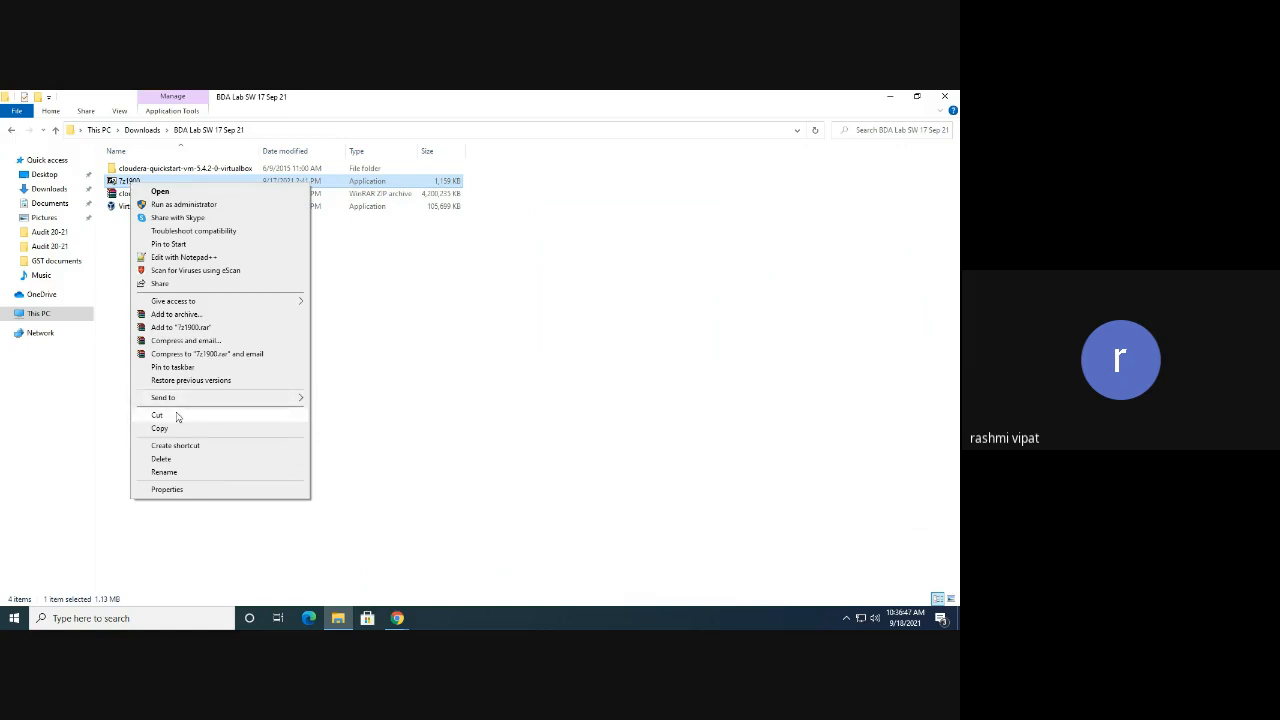
pyautogui.click(449, 314)
pyautogui.doubleClick(151, 186)
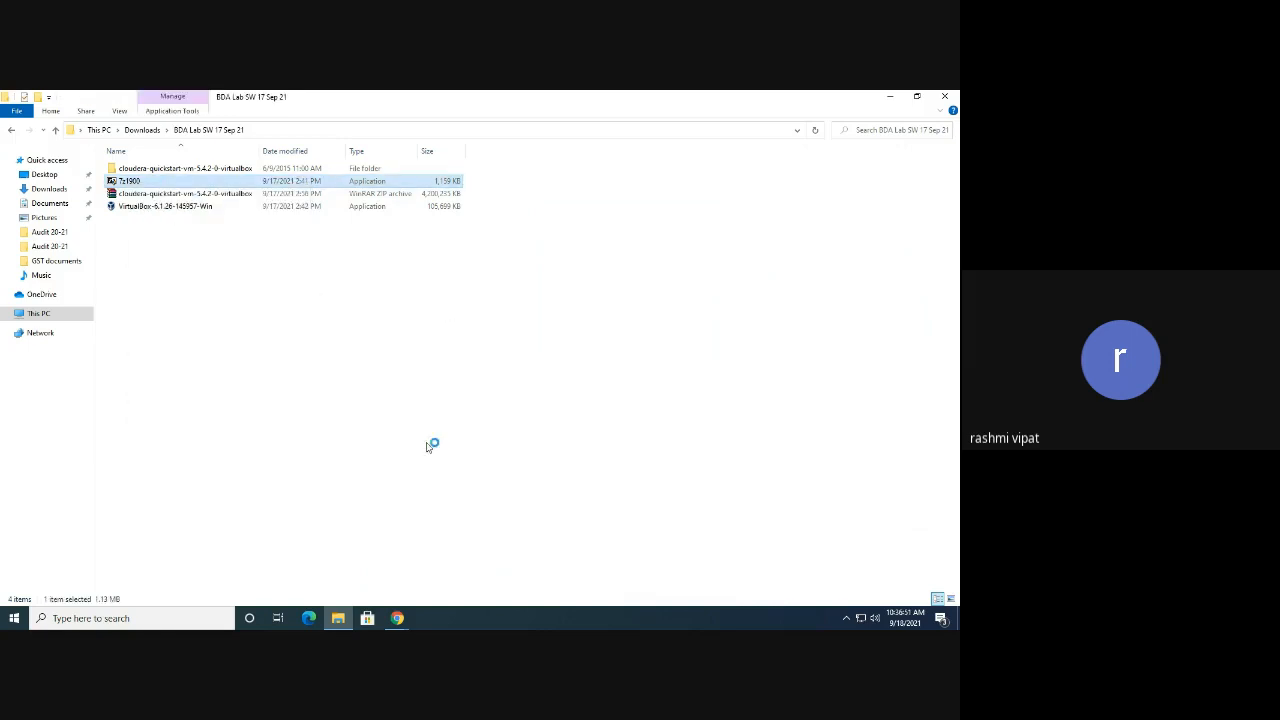
pyautogui.click(485, 397)
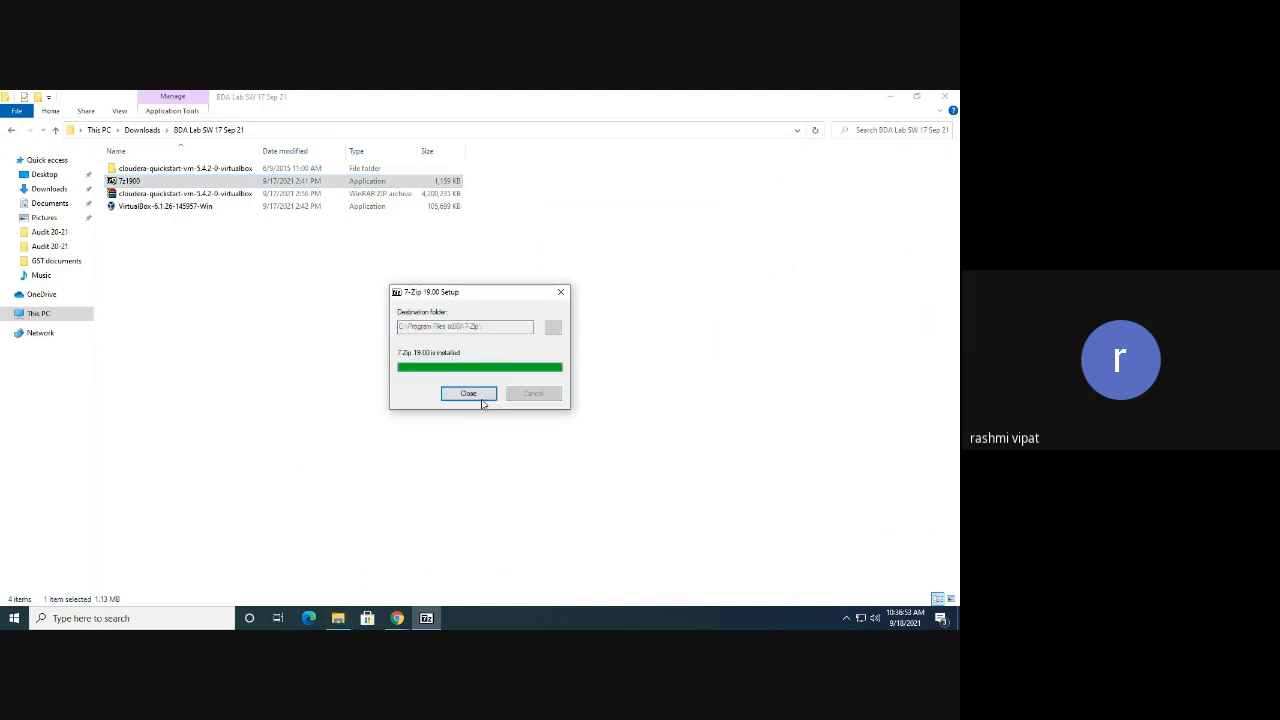
pyautogui.click(481, 398)
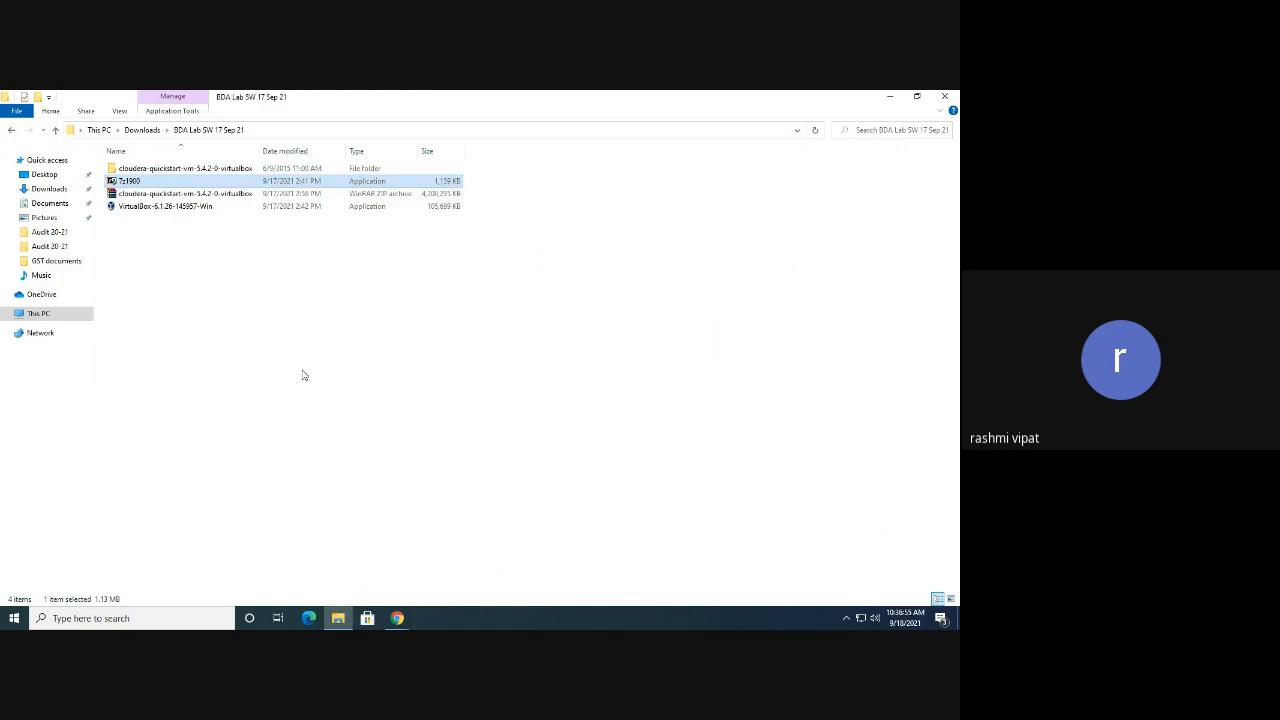
pyautogui.click(158, 195)
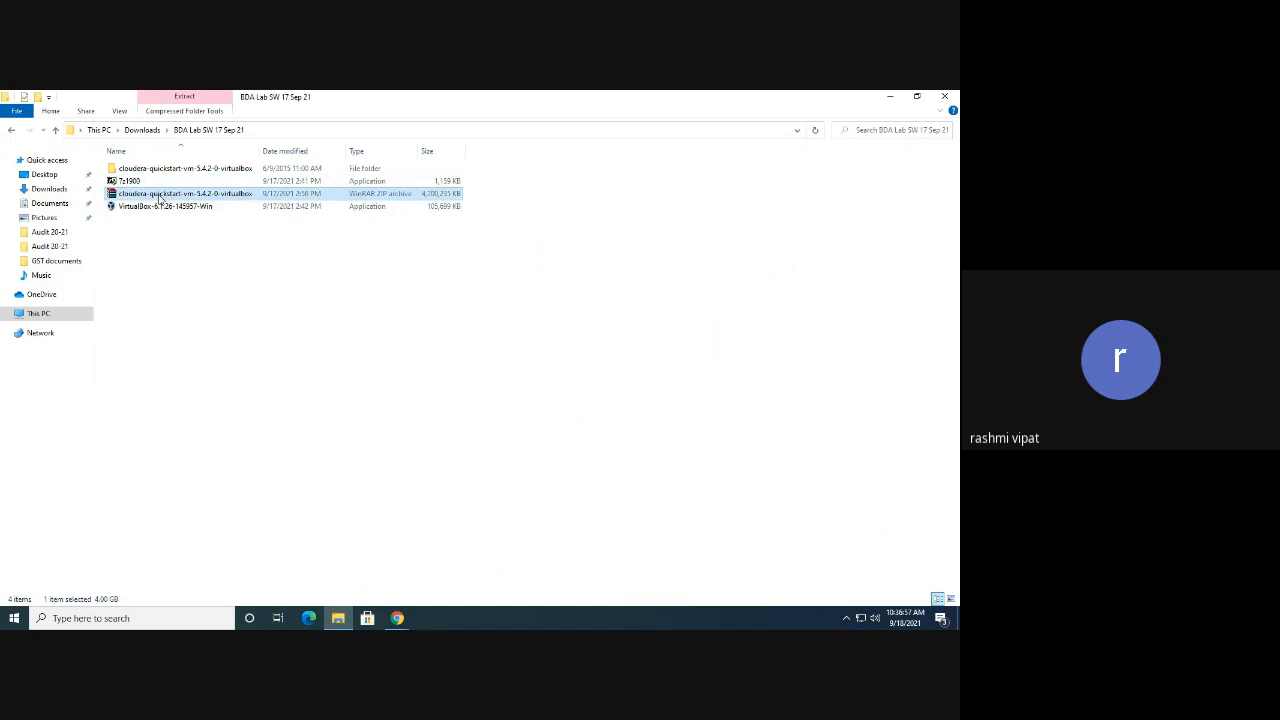
# Open the cloudera-quickstart-vm-5.4.2-0-virtualbox zip with 7-Zip File Manager via Open with > More apps
pyautogui.rightClick(152, 199)
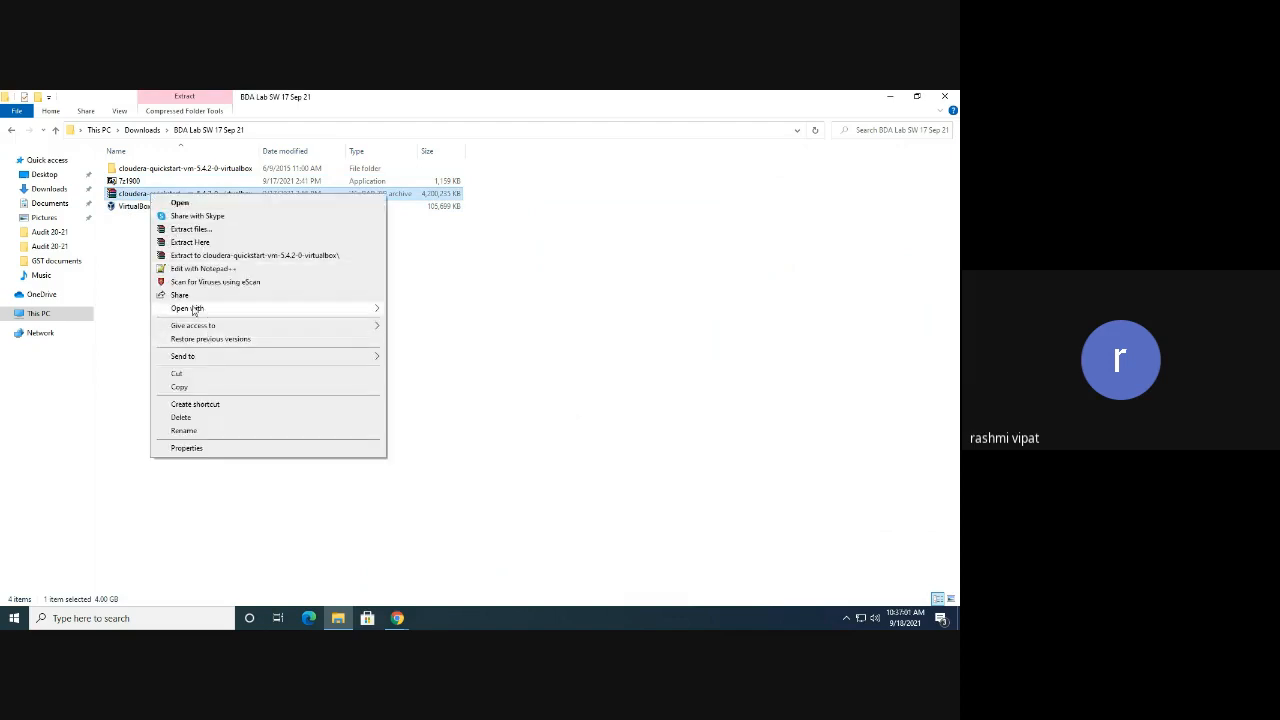
pyautogui.moveTo(195, 309)
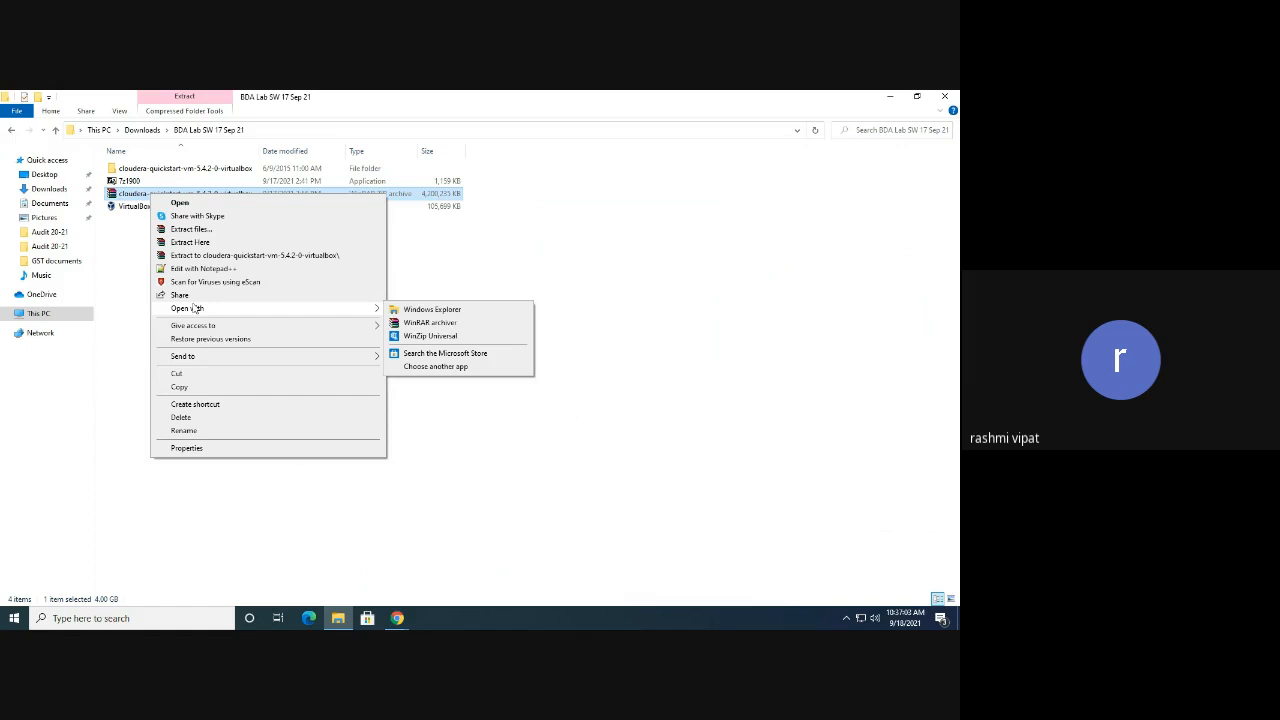
pyautogui.click(430, 367)
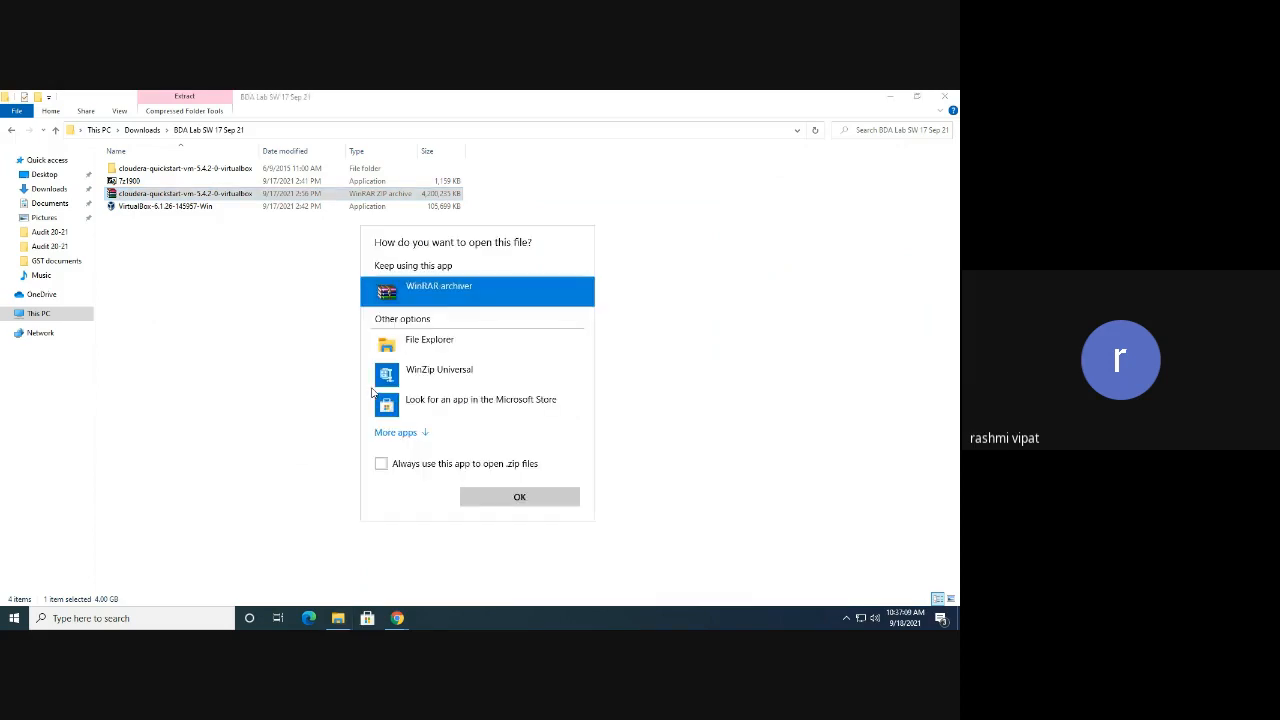
pyautogui.click(418, 433)
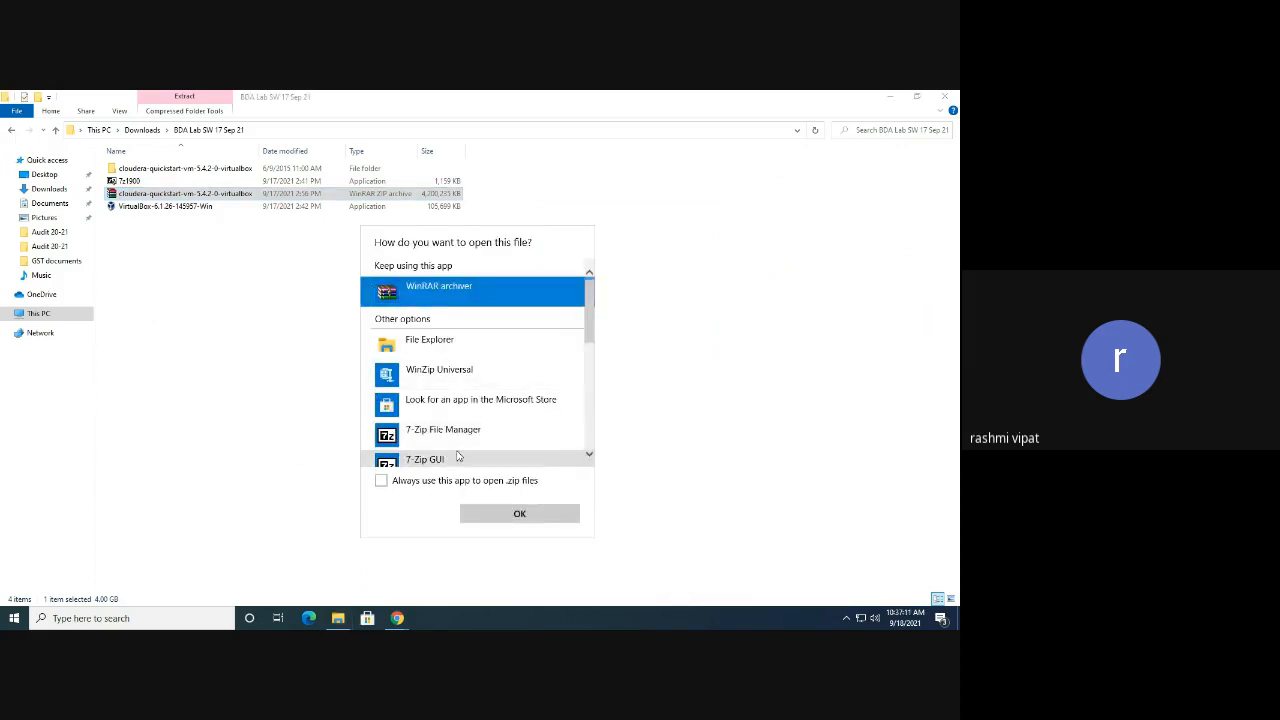
pyautogui.scroll(-1, 475, 455)
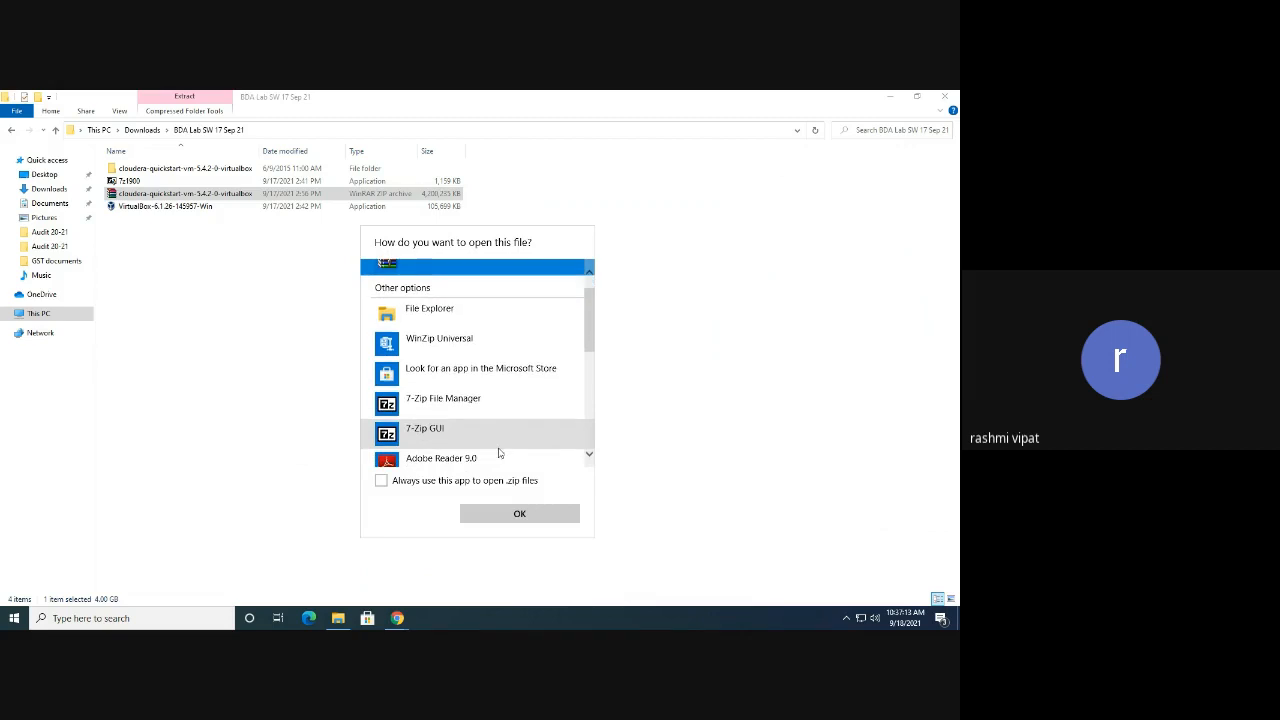
pyautogui.click(429, 400)
pyautogui.click(509, 516)
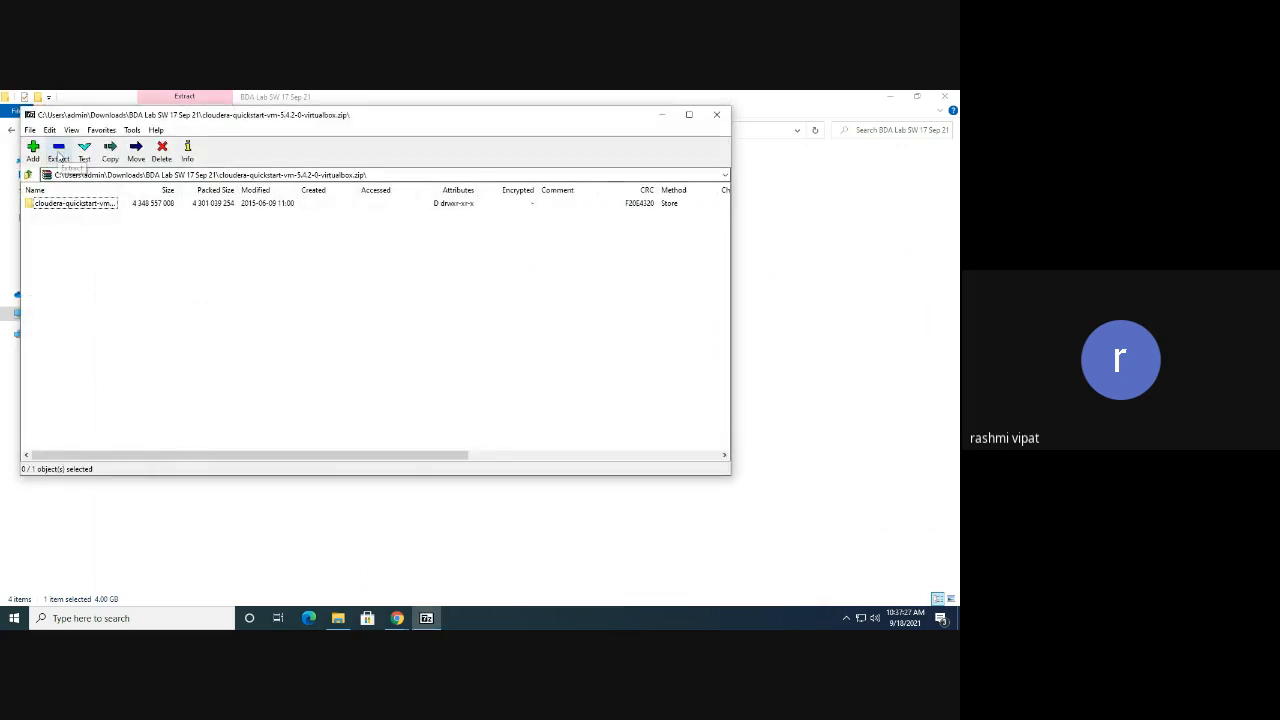
# Move the 7-Zip window aside and bring the BDA Lab SW 17 Sep 21 listing forward
pyautogui.moveTo(534, 118); pyautogui.dragTo(714, 253)
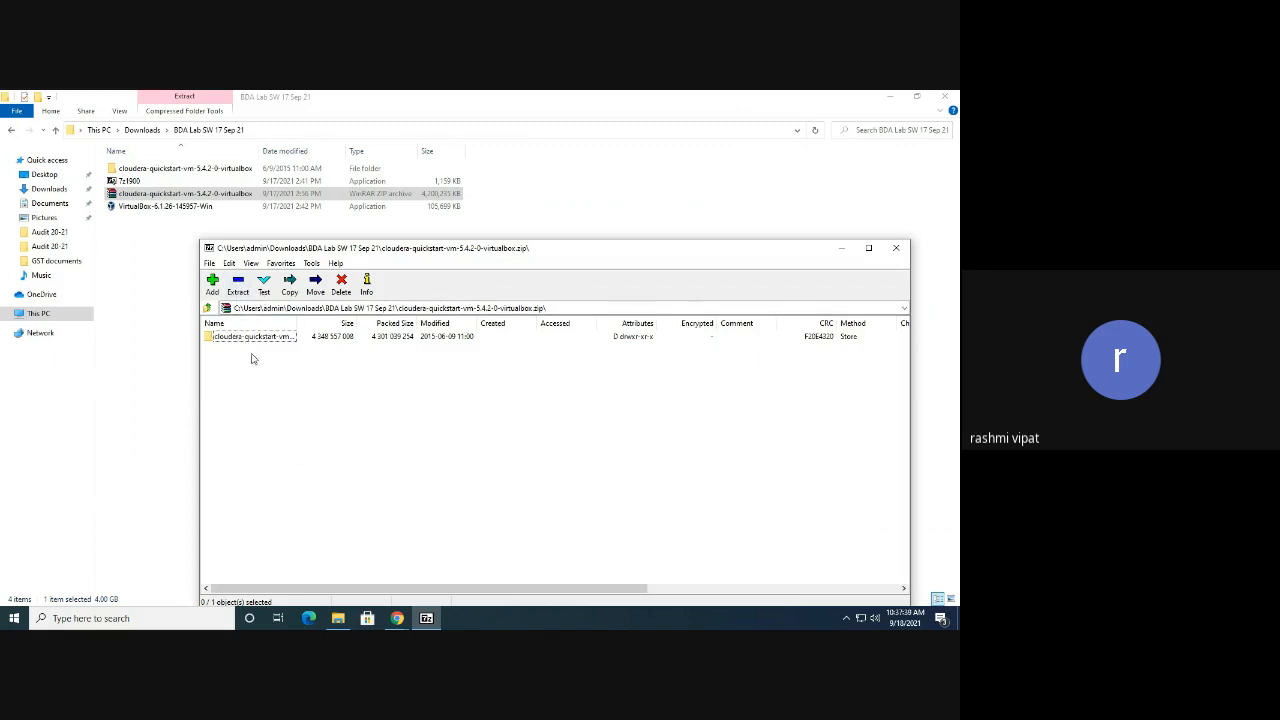
pyautogui.click(160, 170)
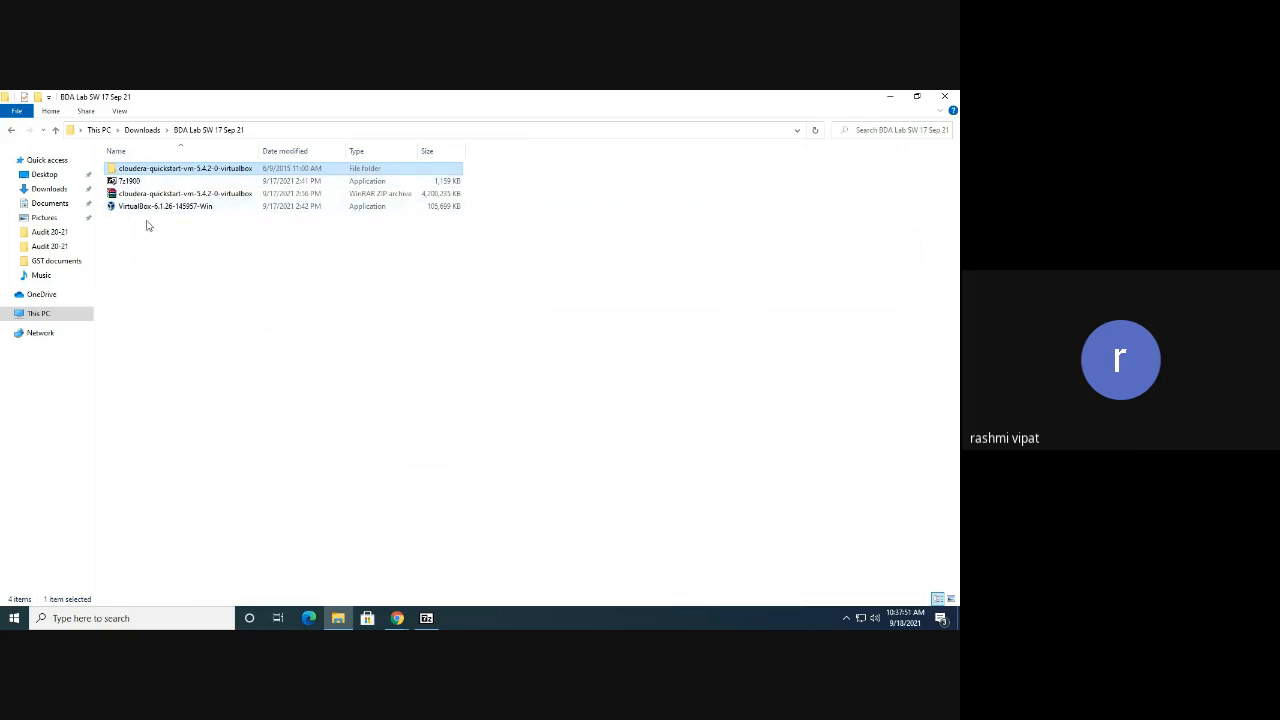
# Open the cloudera-quickstart-vm-5.4.2-0-virtualbox folder, then return to BDA Lab SW 17 Sep 21
pyautogui.moveTo(146, 223); pyautogui.dragTo(122, 181)
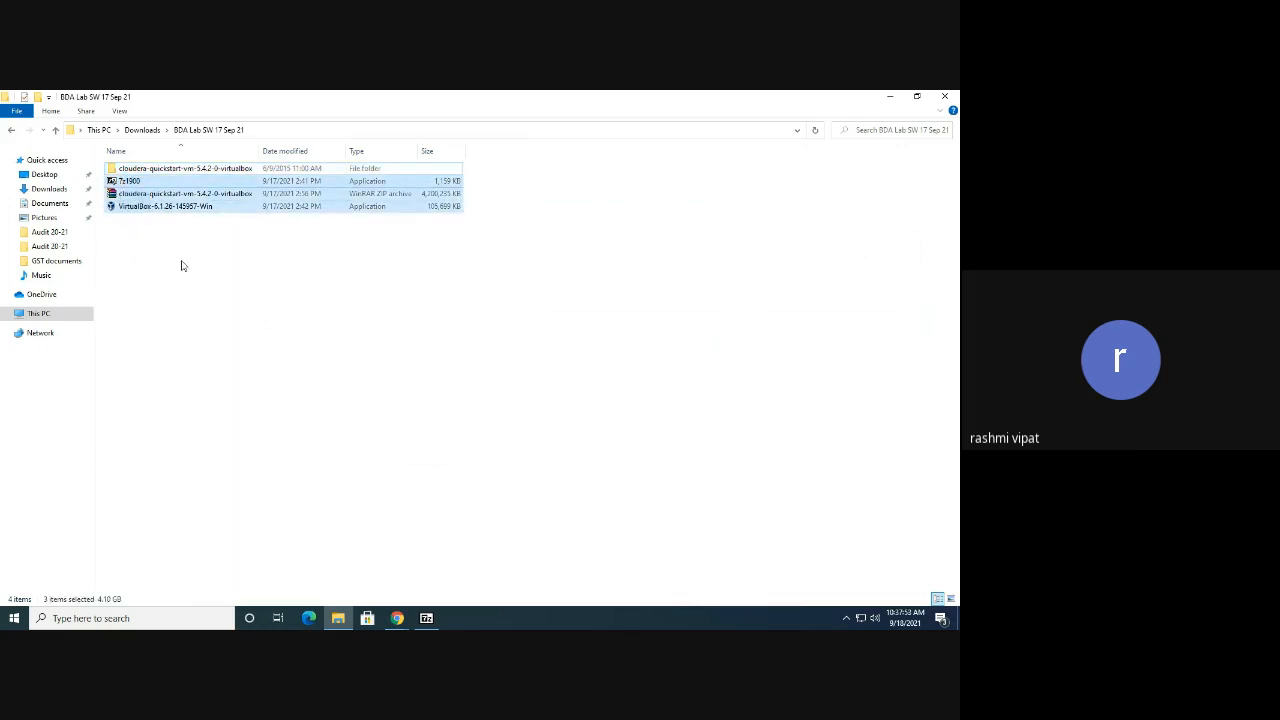
pyautogui.click(130, 197)
pyautogui.click(137, 182)
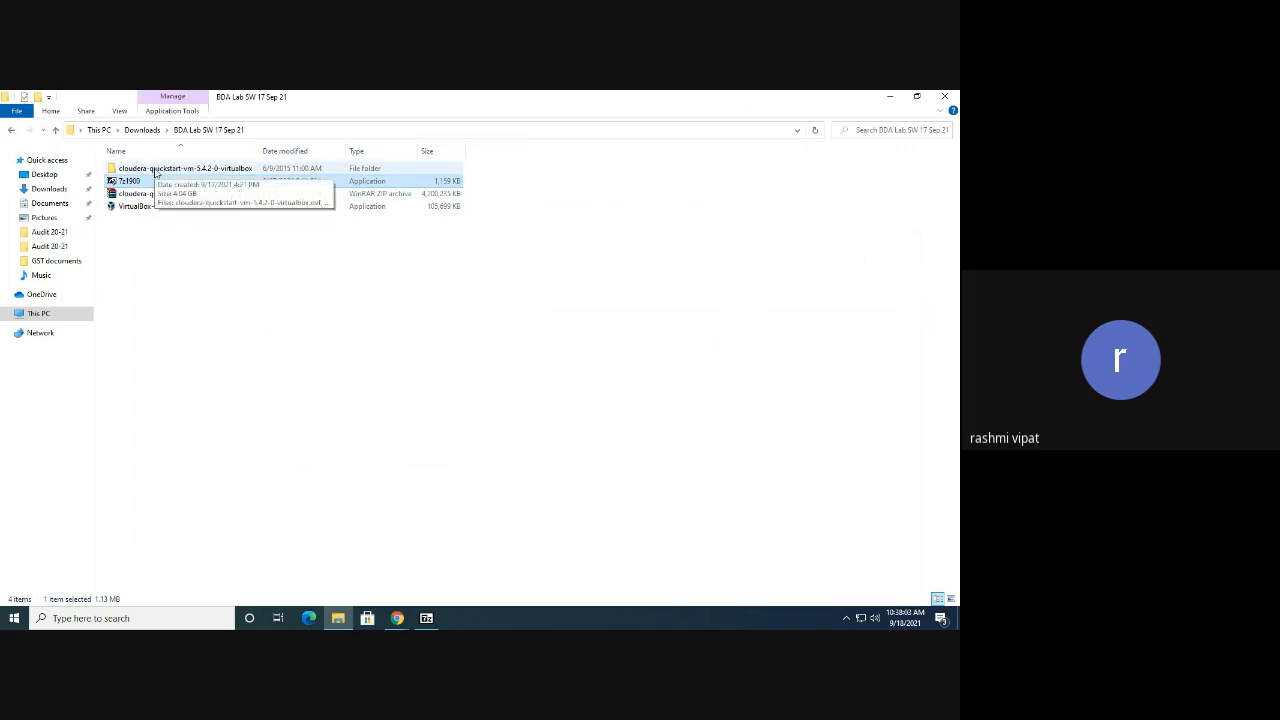
pyautogui.doubleClick(155, 172)
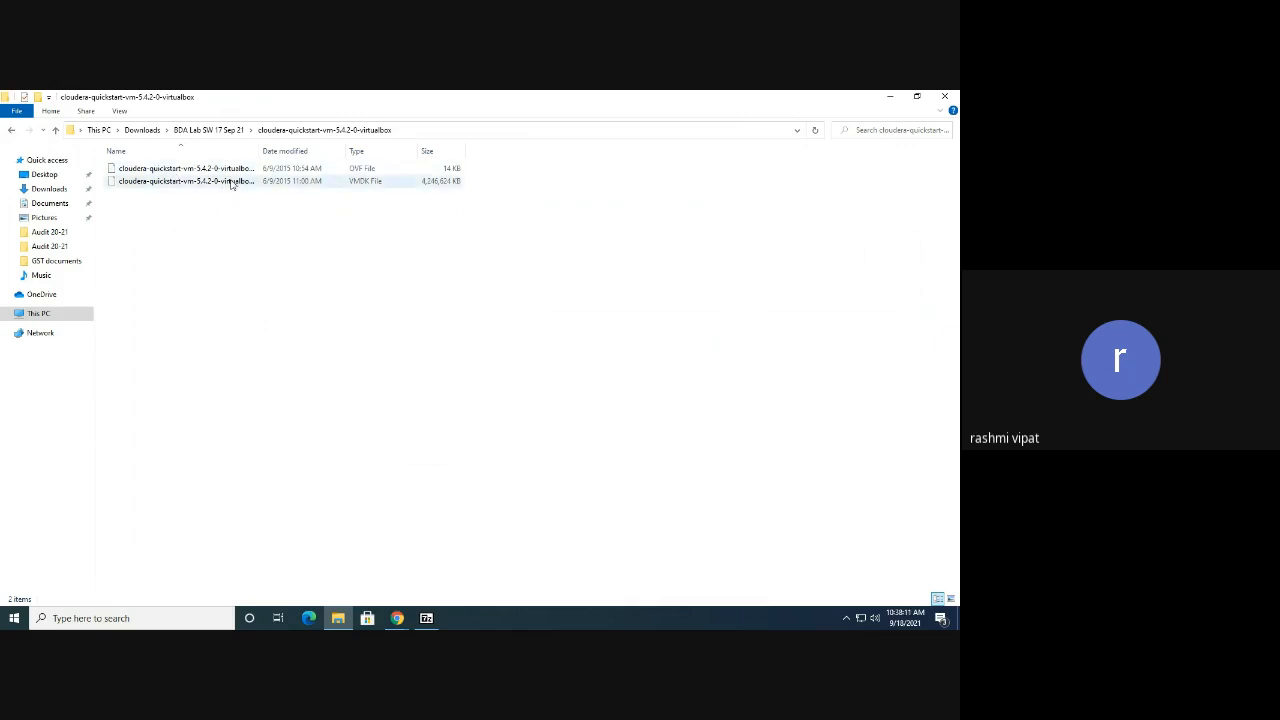
pyautogui.click(10, 130)
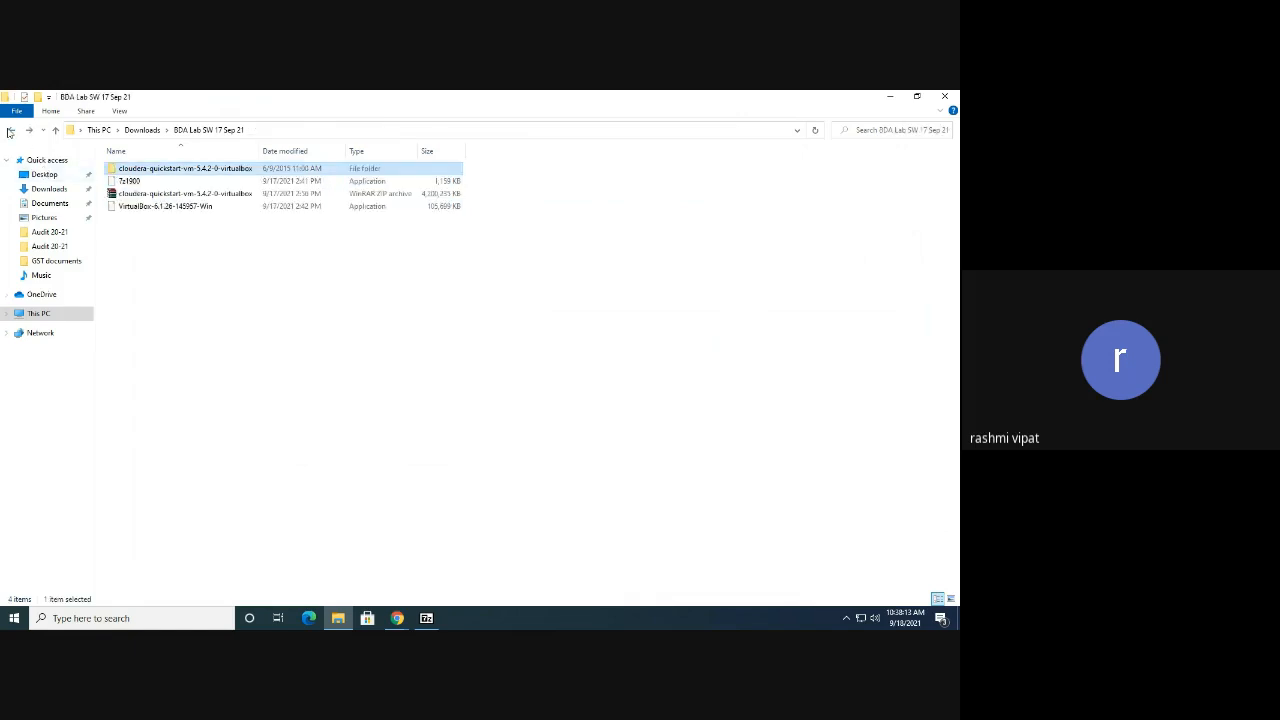
pyautogui.click(240, 292)
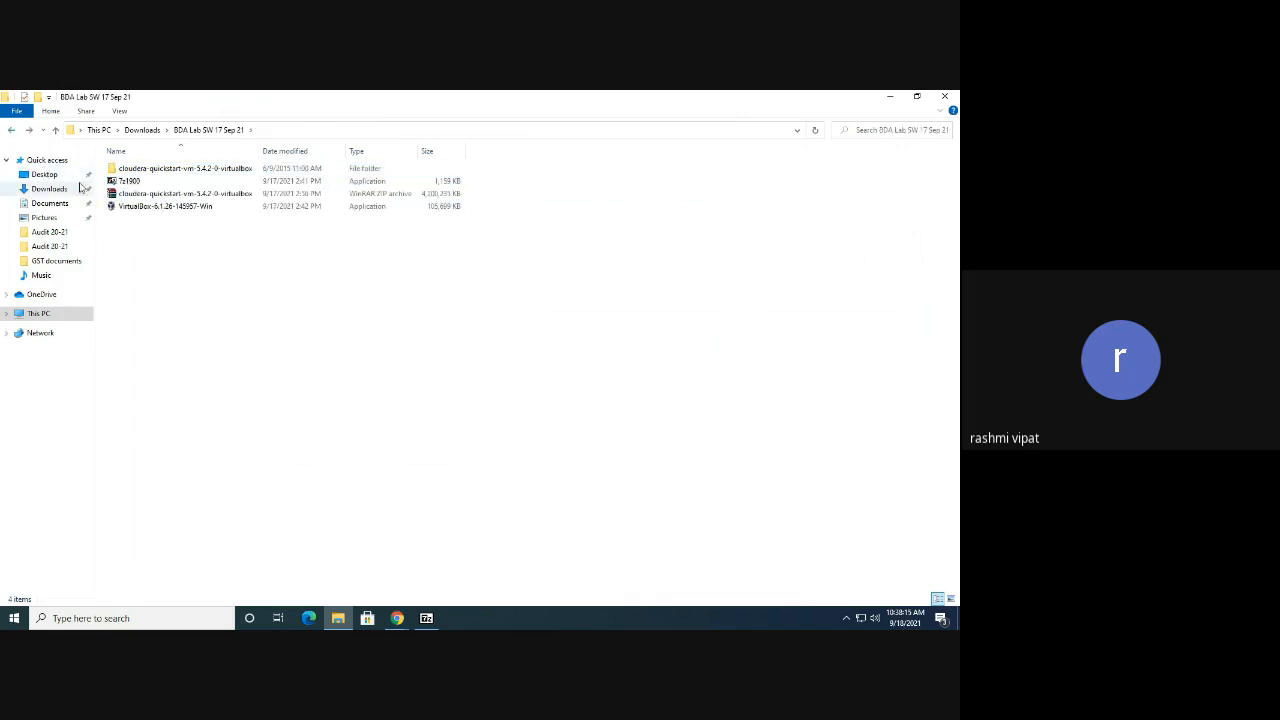
# Close the 7-Zip archive window and launch the VirtualBox 6.1.26 installer
pyautogui.click(426, 618)
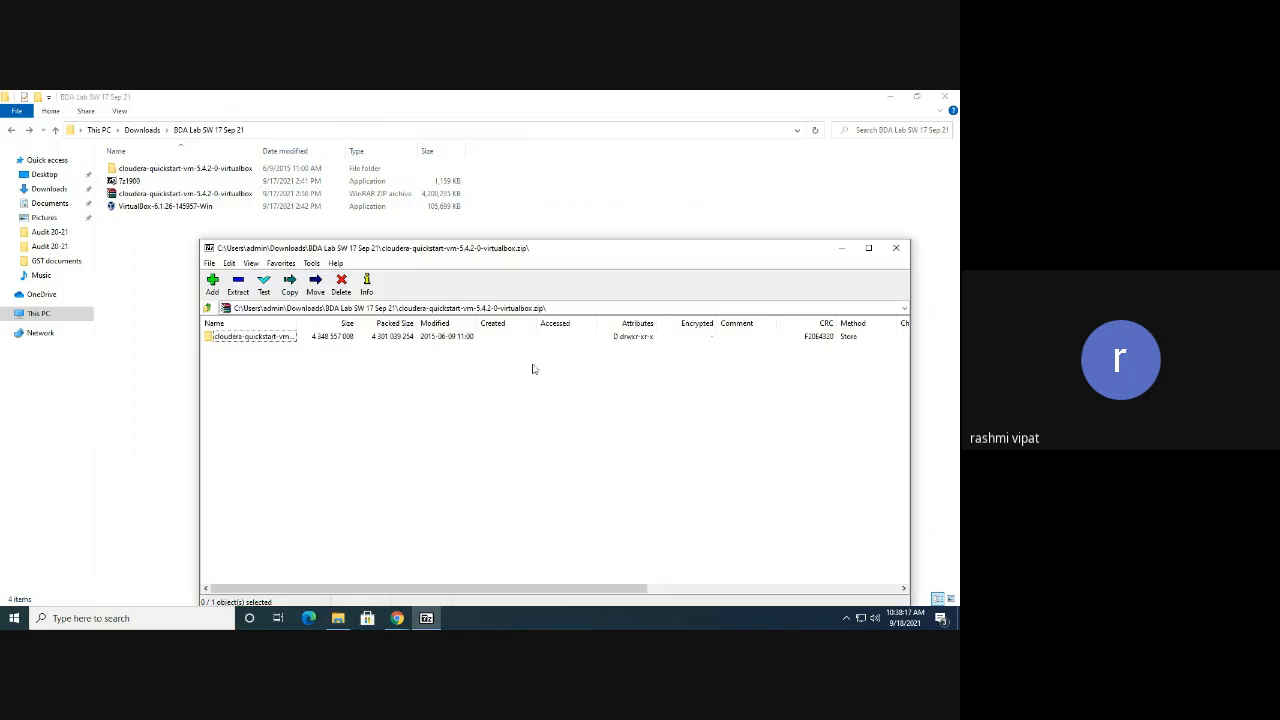
pyautogui.click(896, 247)
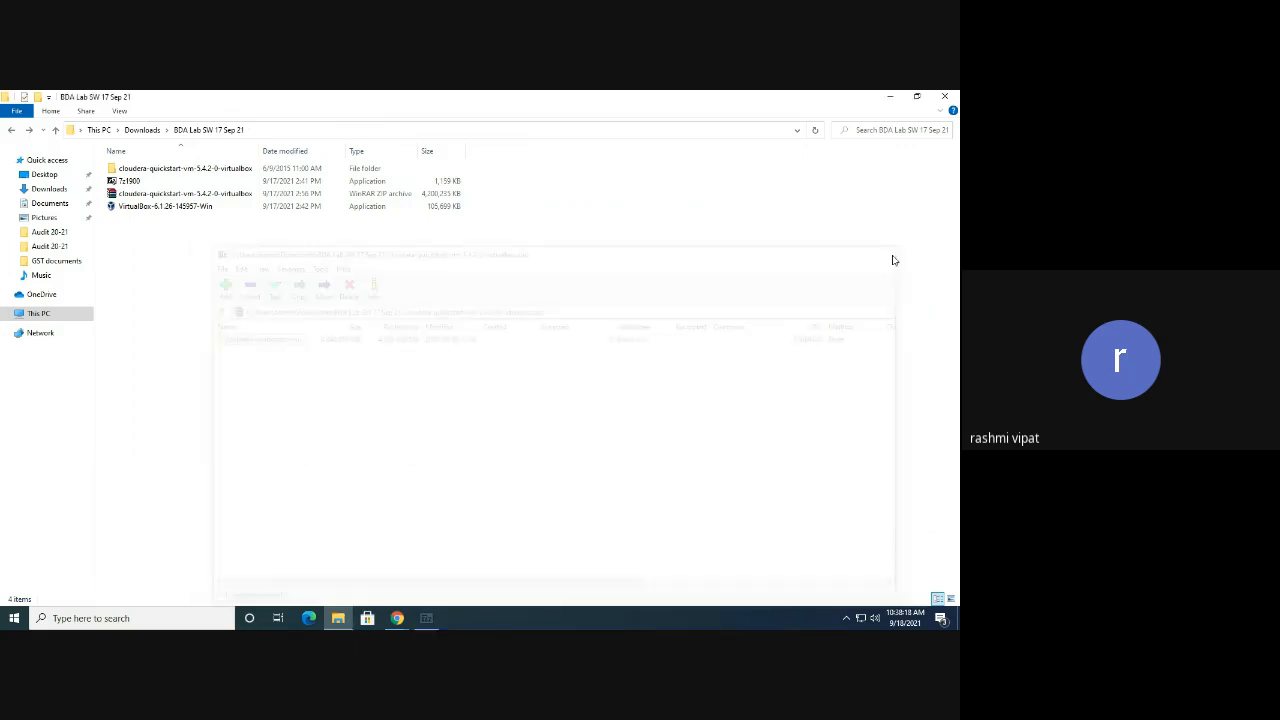
pyautogui.doubleClick(168, 206)
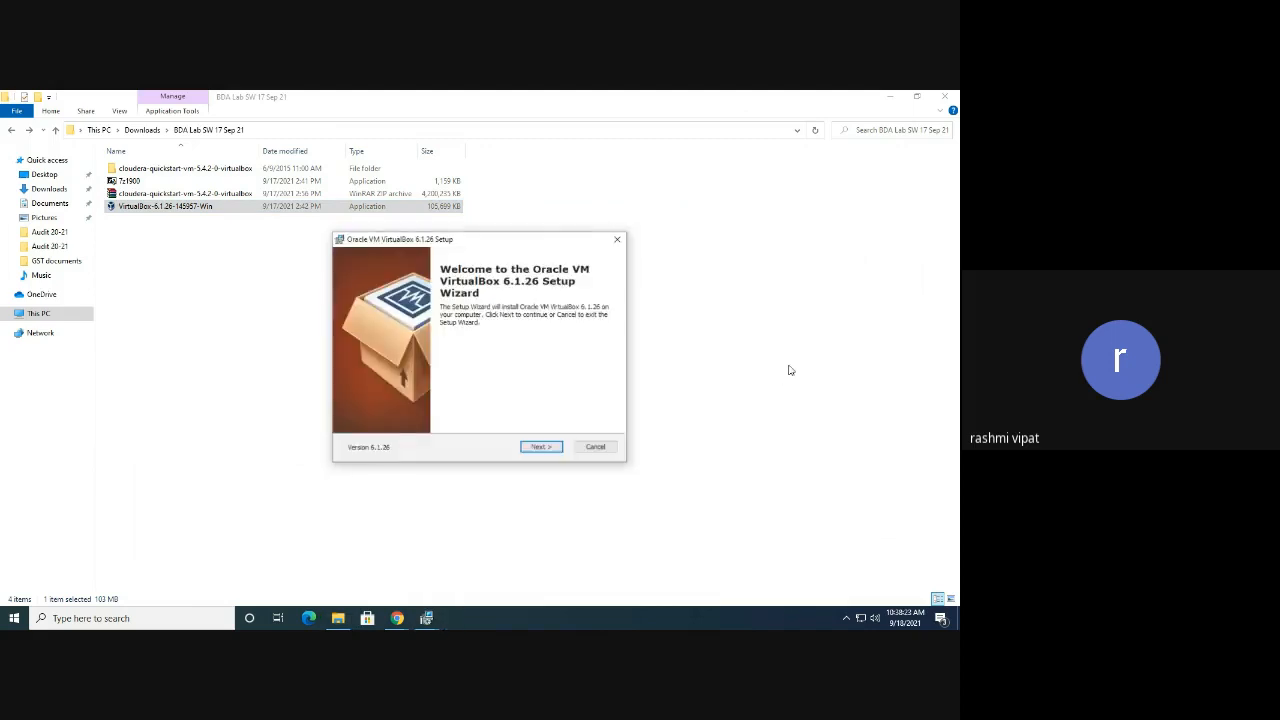
# Install VirtualBox 6.1.26 with default features and shortcuts, accepting the network reset warning
pyautogui.click(547, 453)
pyautogui.click(541, 450)
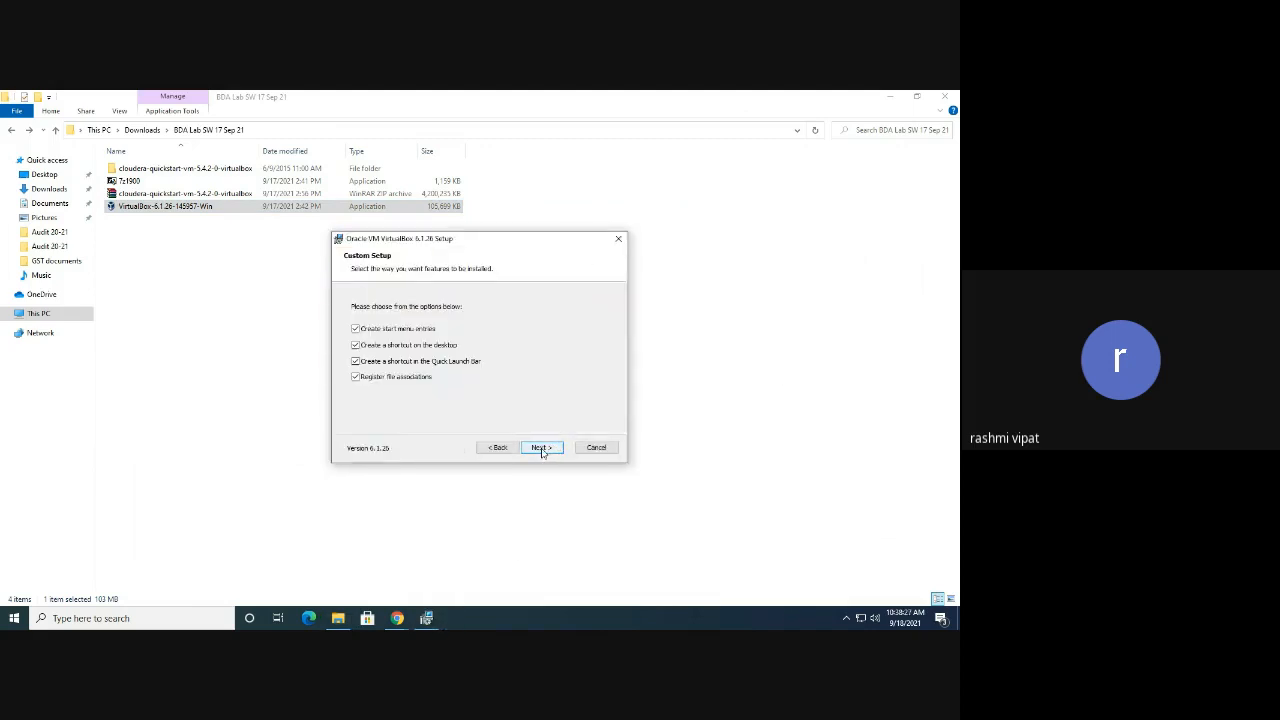
pyautogui.click(542, 451)
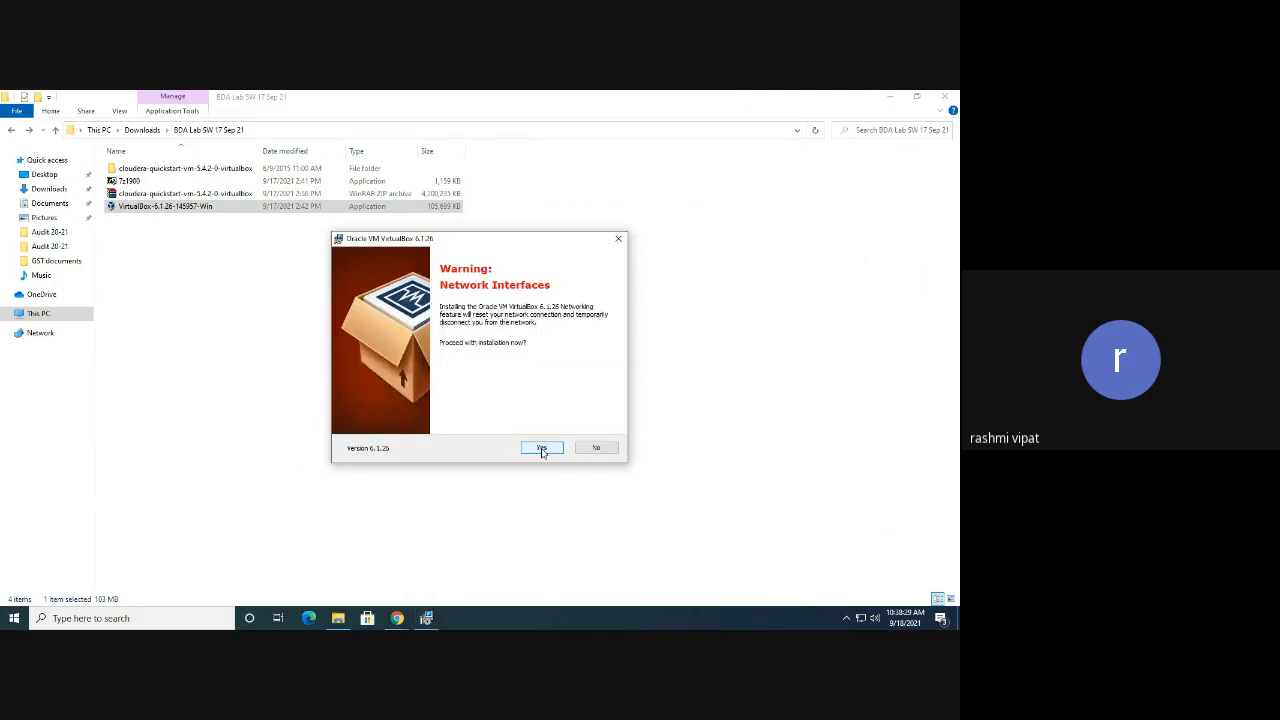
pyautogui.click(542, 448)
pyautogui.click(541, 448)
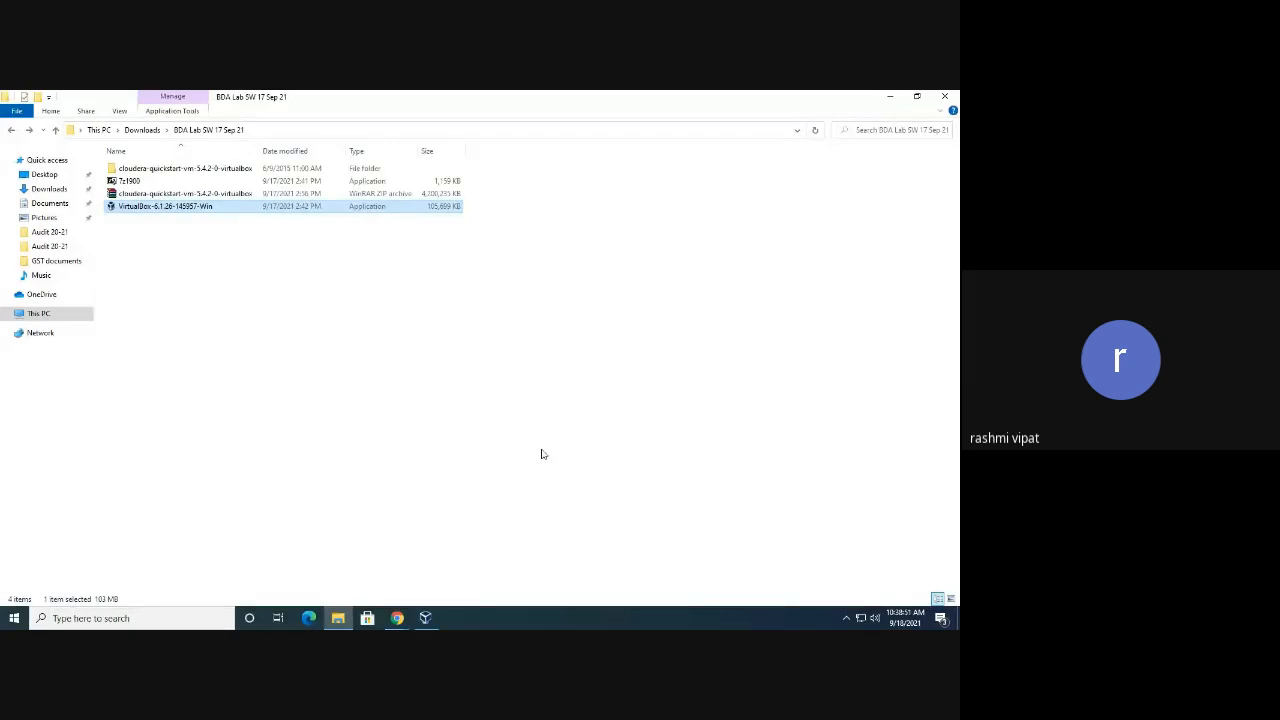
pyautogui.click(425, 618)
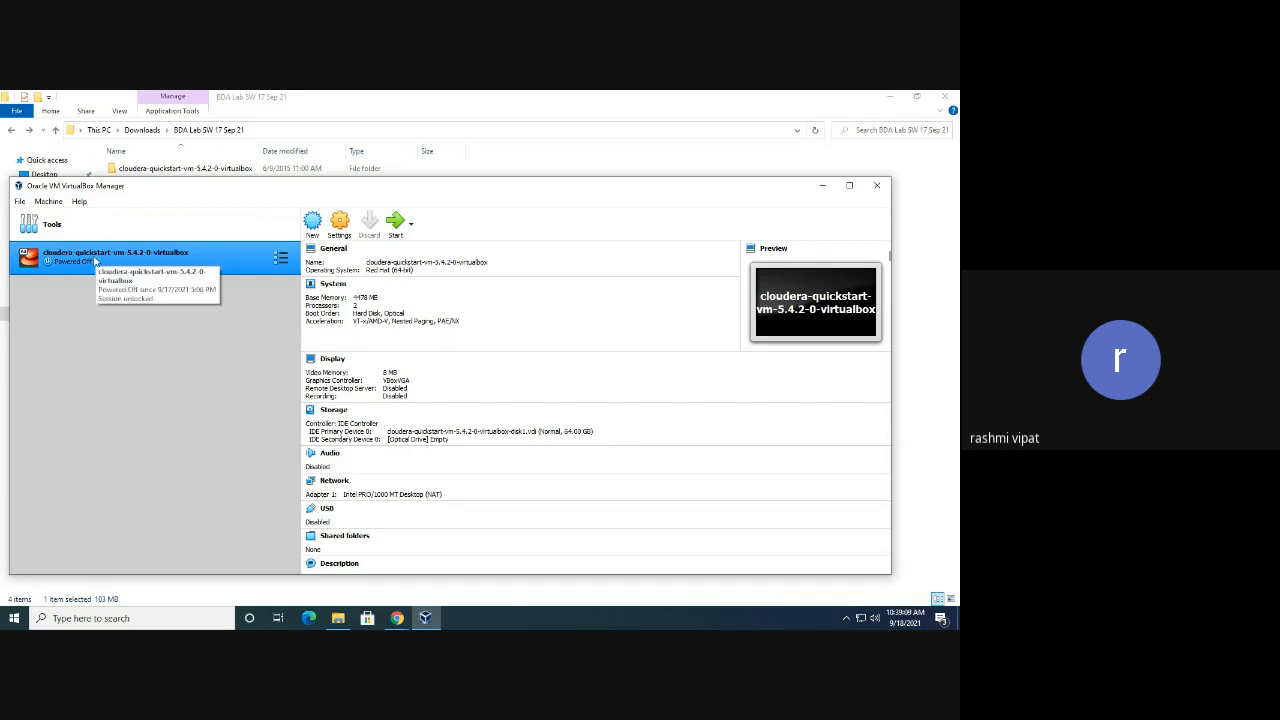
# Bring up VirtualBox Manager's File menu, dismiss it, and show it again
pyautogui.click(19, 201)
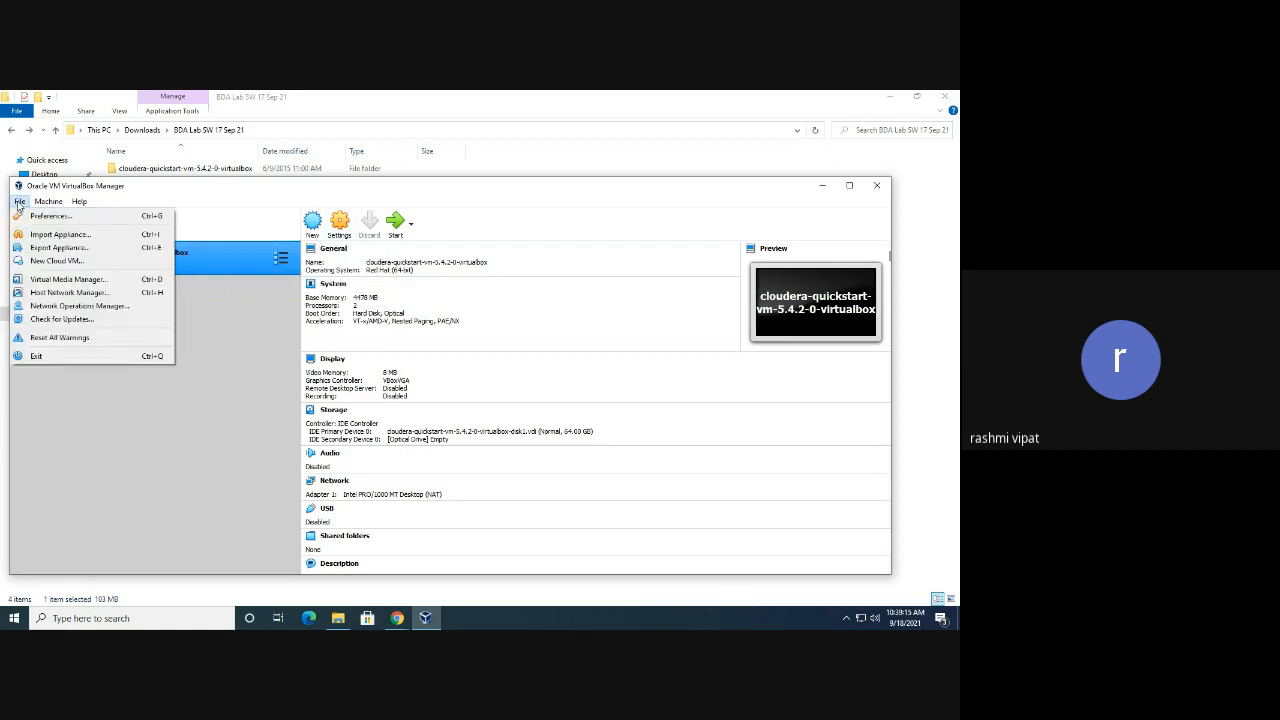
pyautogui.click(211, 364)
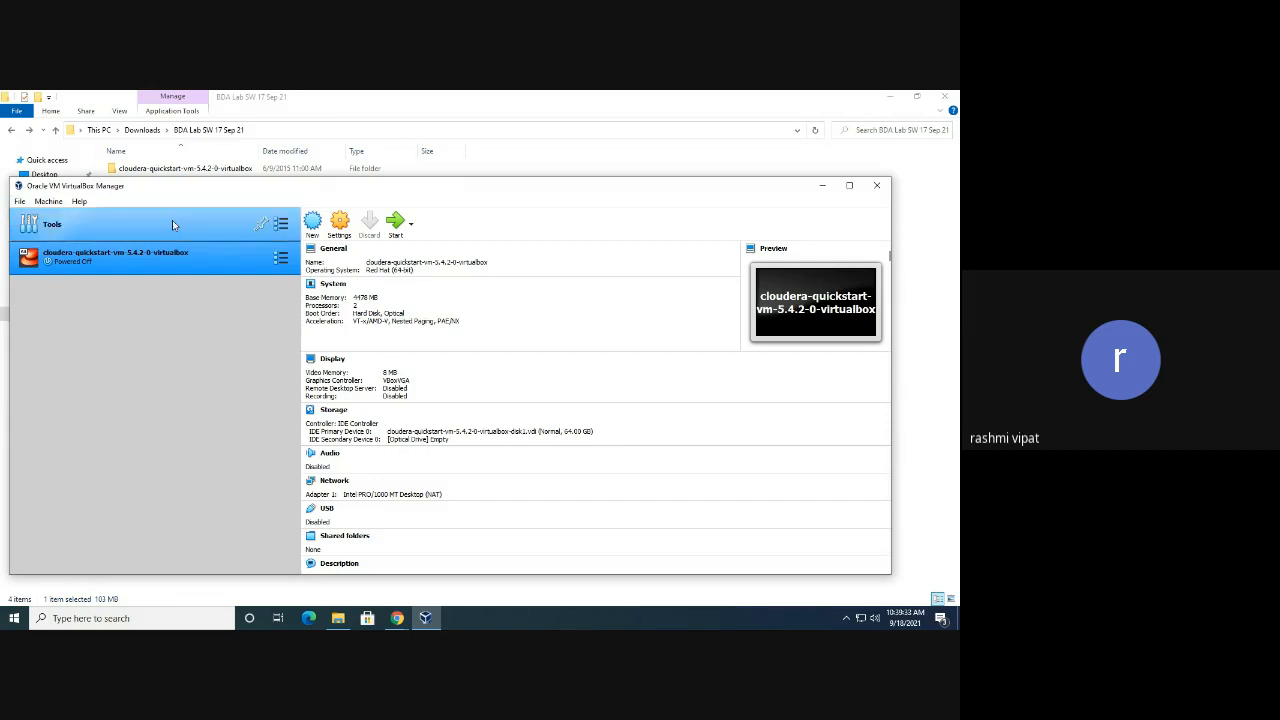
pyautogui.click(19, 202)
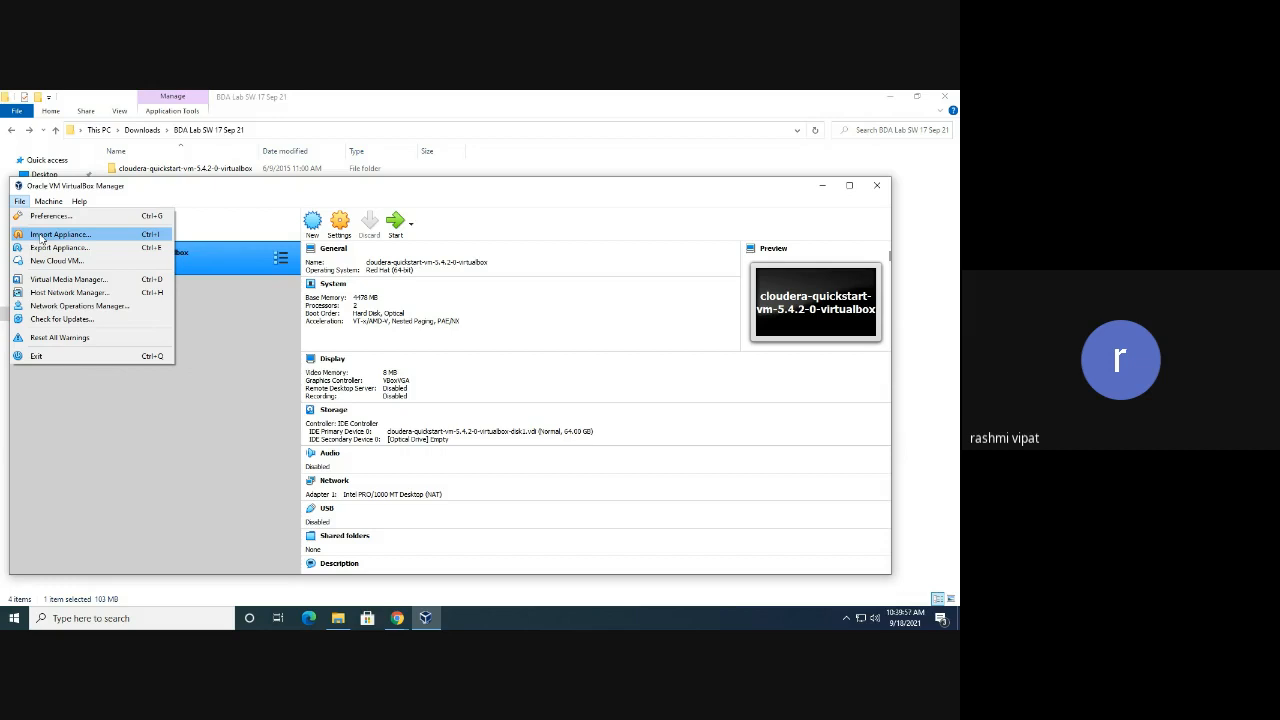
# Start Import Appliance and browse to Downloads > BDA Lab SW 17 Sep 21 > cloudera-quickstart folder
pyautogui.click(42, 237)
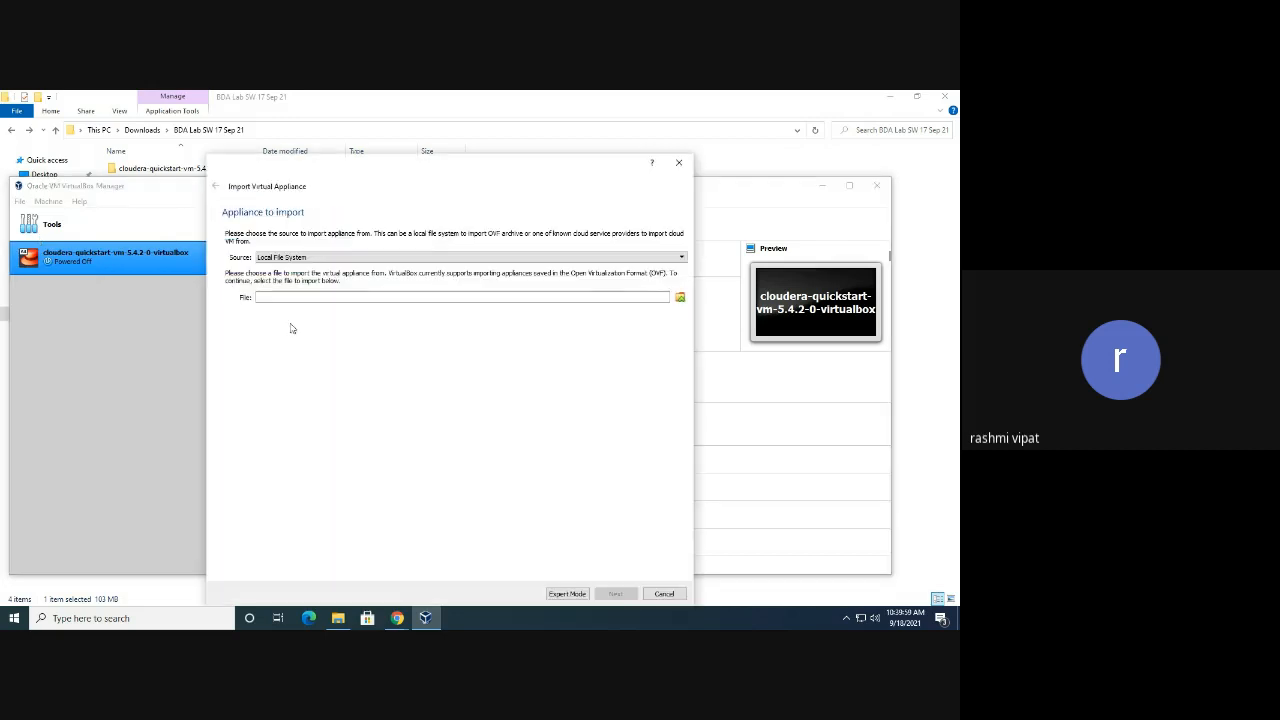
pyautogui.click(680, 298)
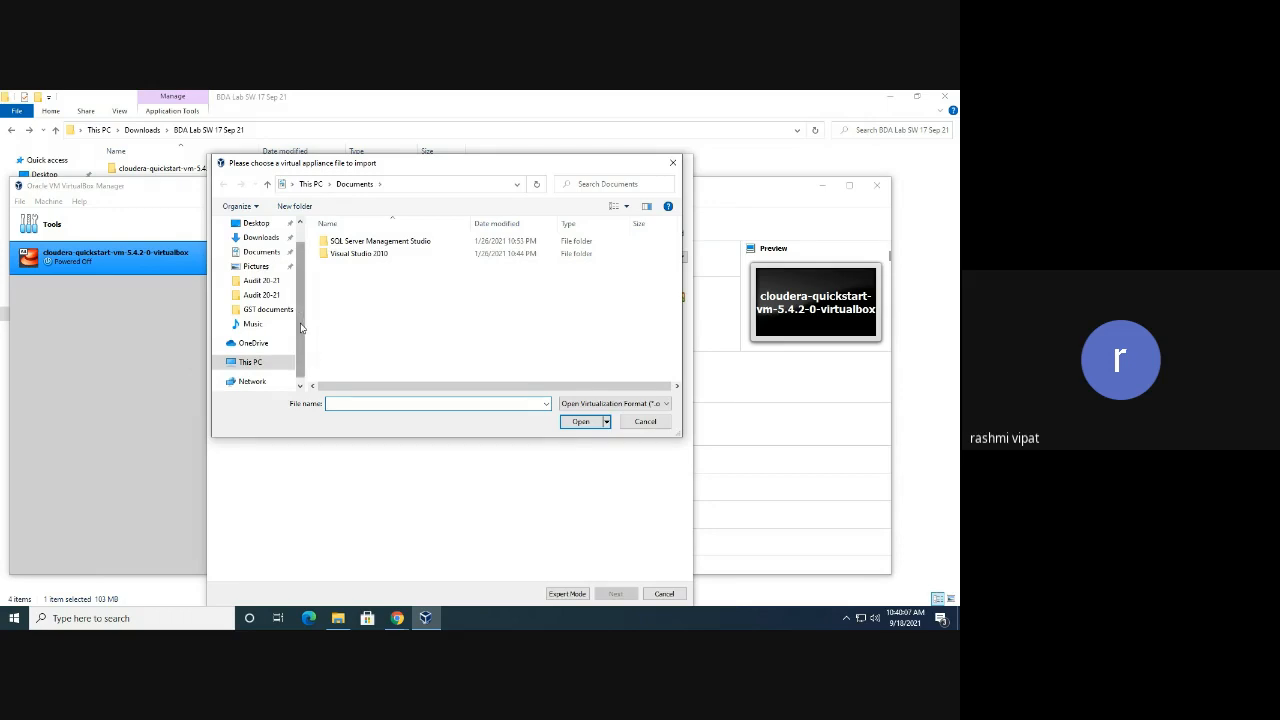
pyautogui.click(264, 238)
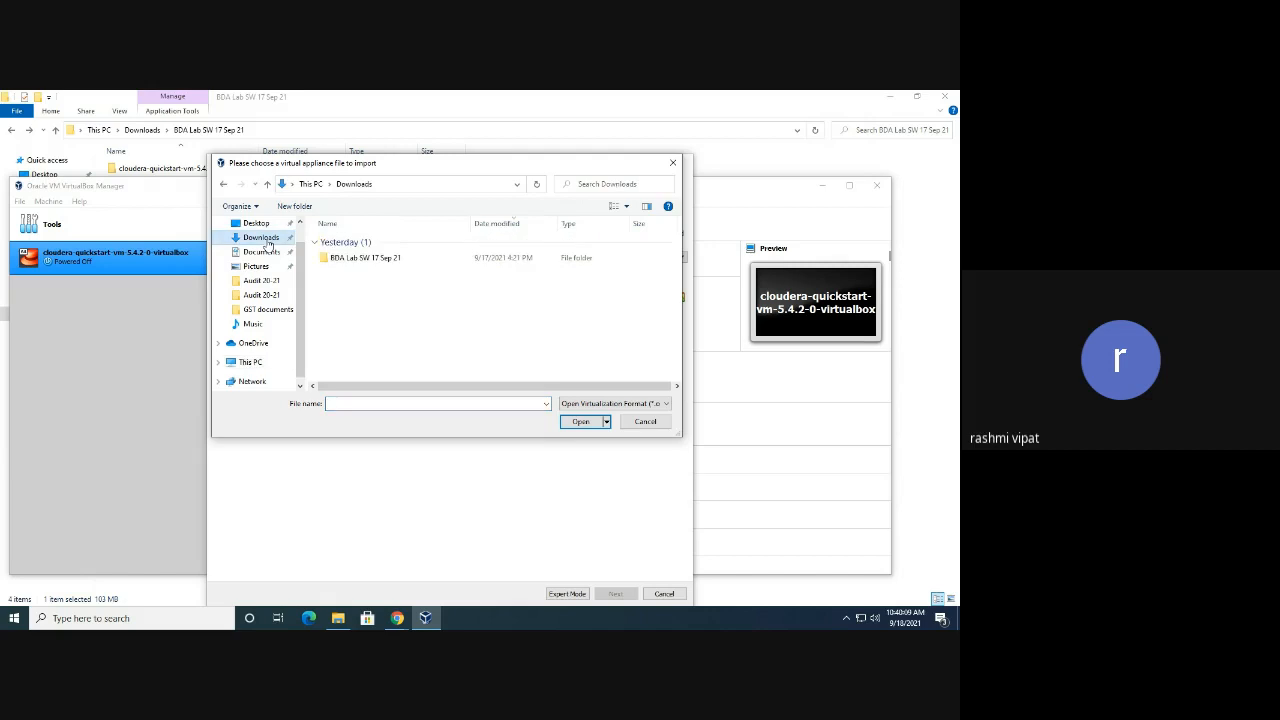
pyautogui.doubleClick(355, 259)
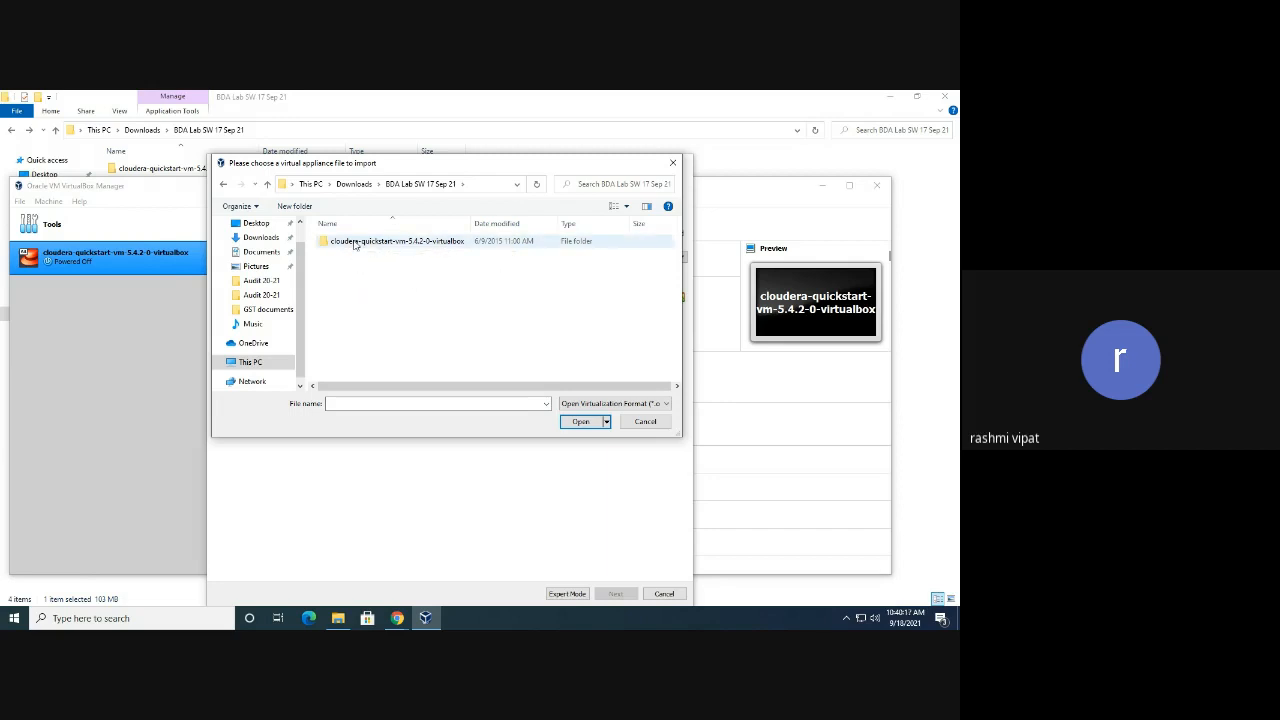
pyautogui.doubleClick(352, 243)
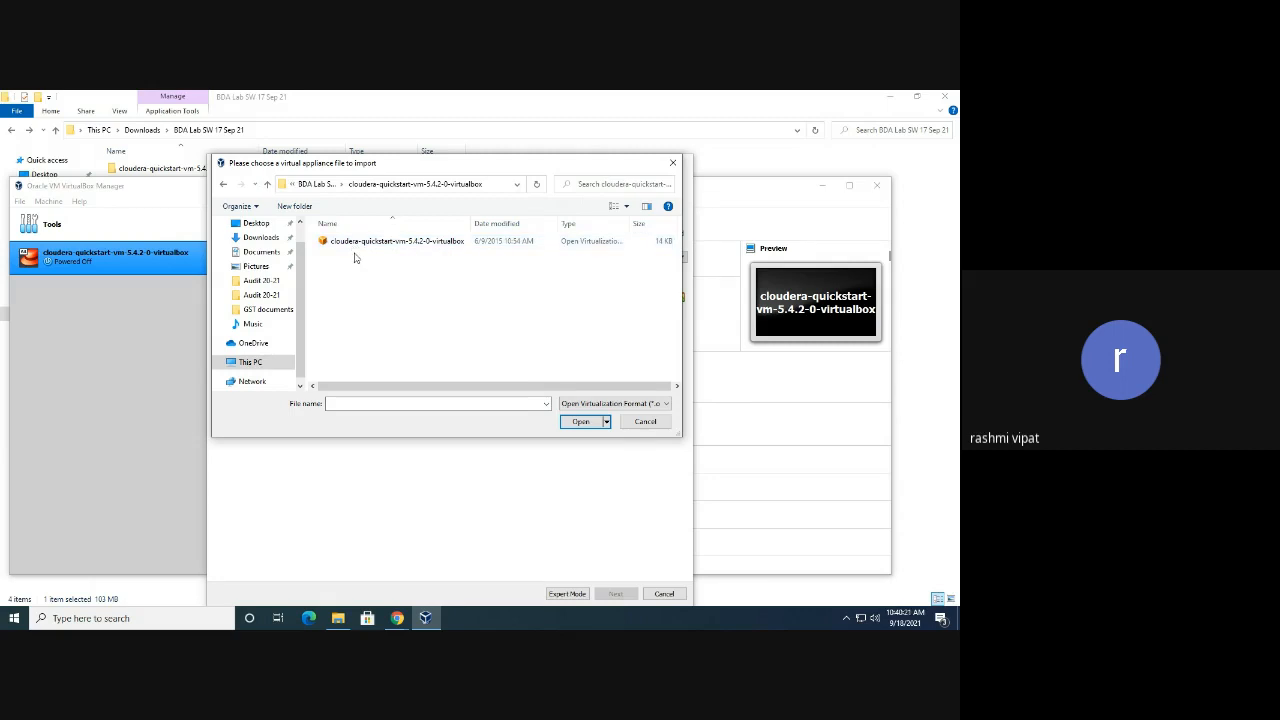
# Pick the cloudera-quickstart appliance file, then cancel the import and open the VM's settings
pyautogui.click(351, 245)
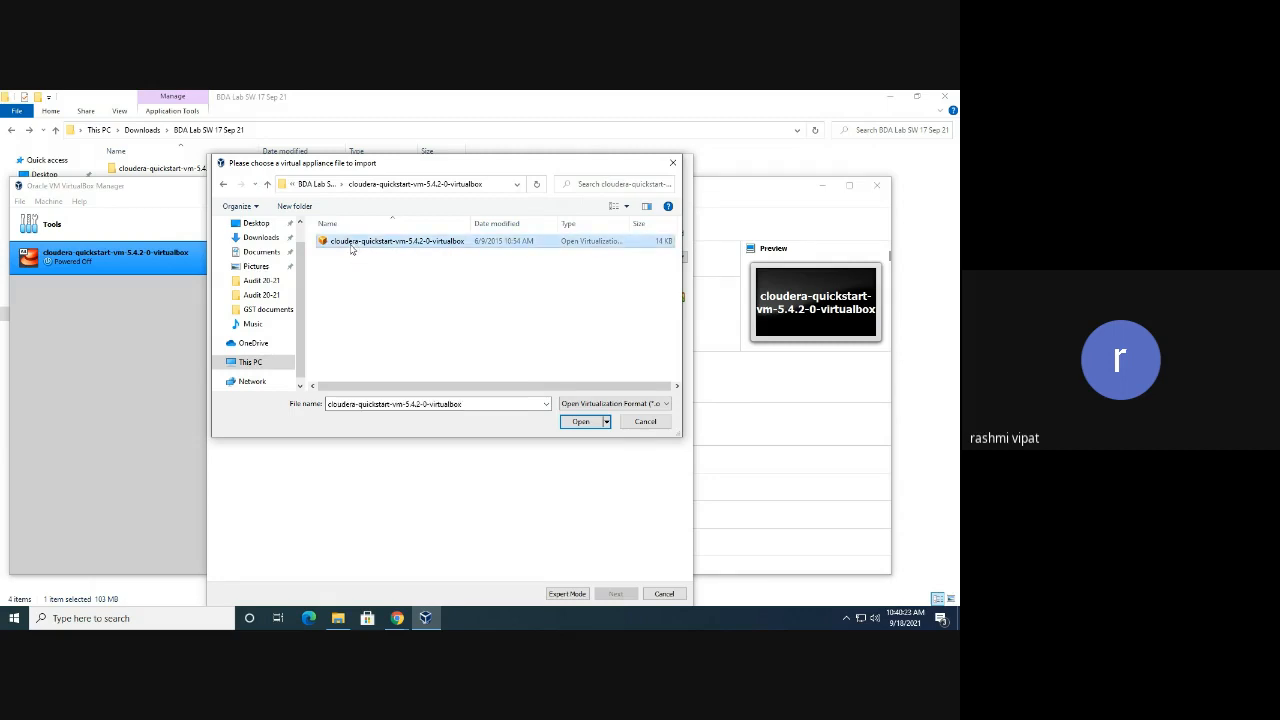
pyautogui.click(583, 421)
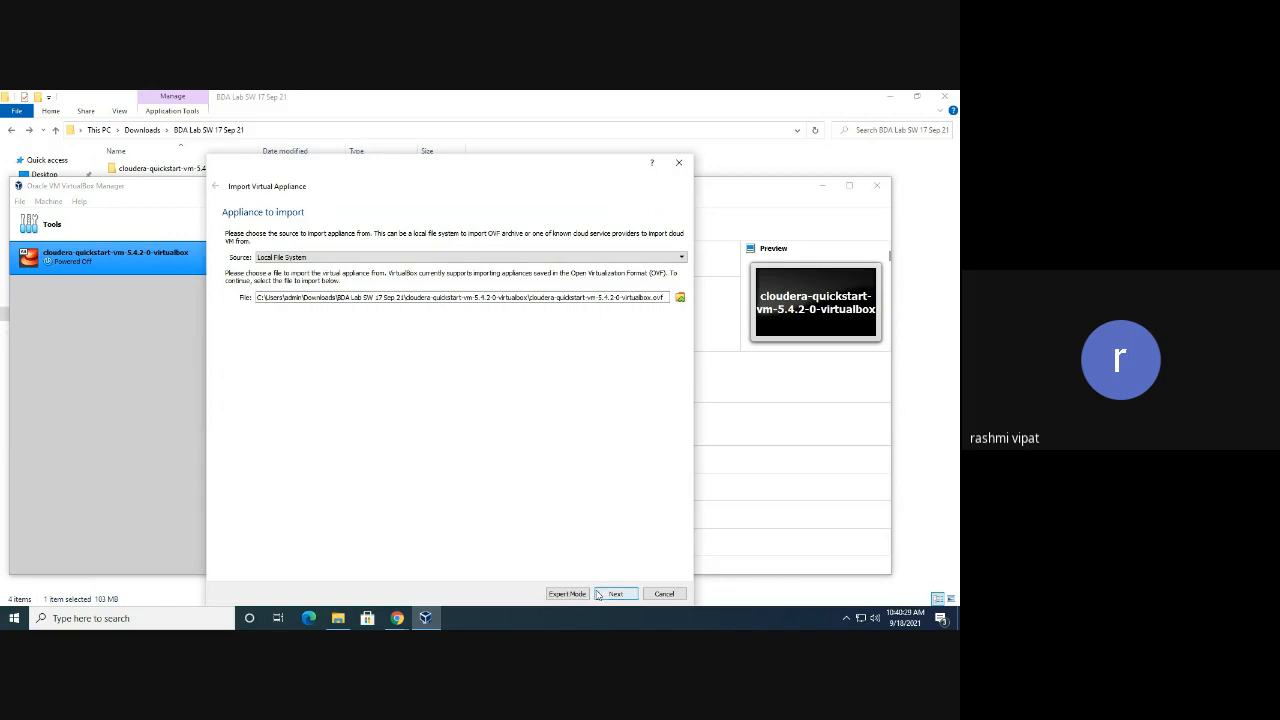
pyautogui.click(665, 594)
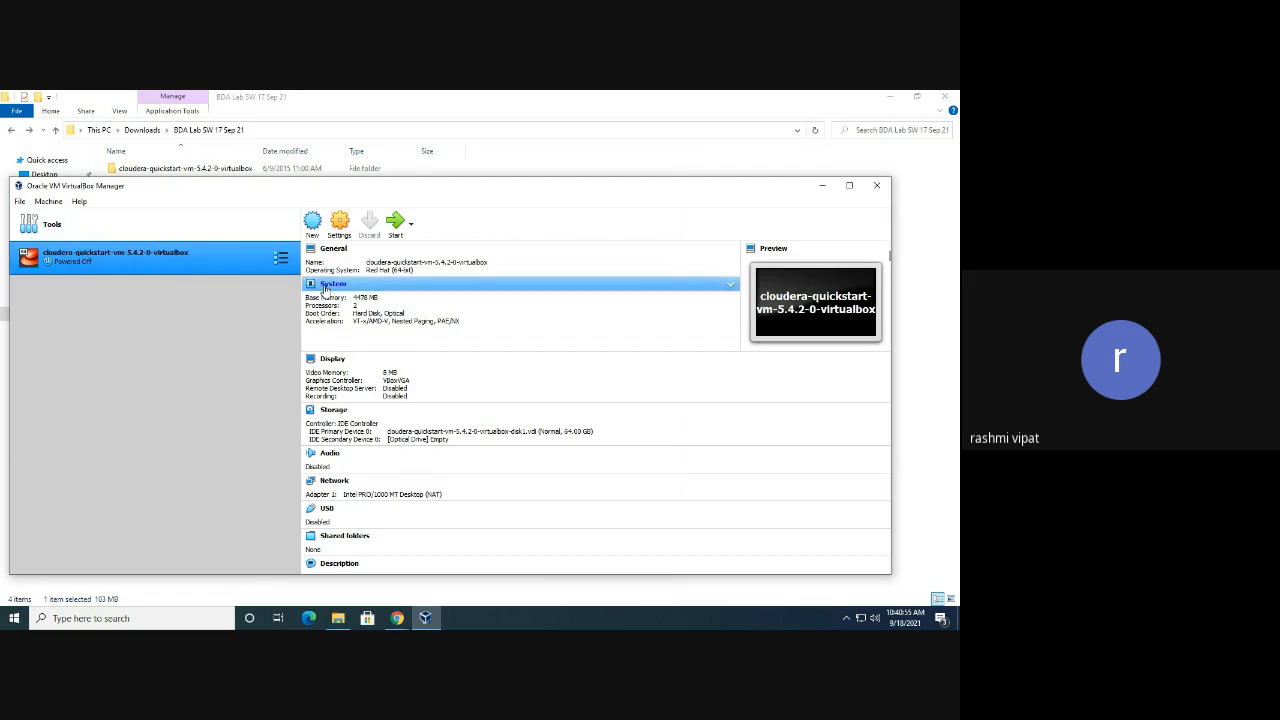
pyautogui.click(324, 289)
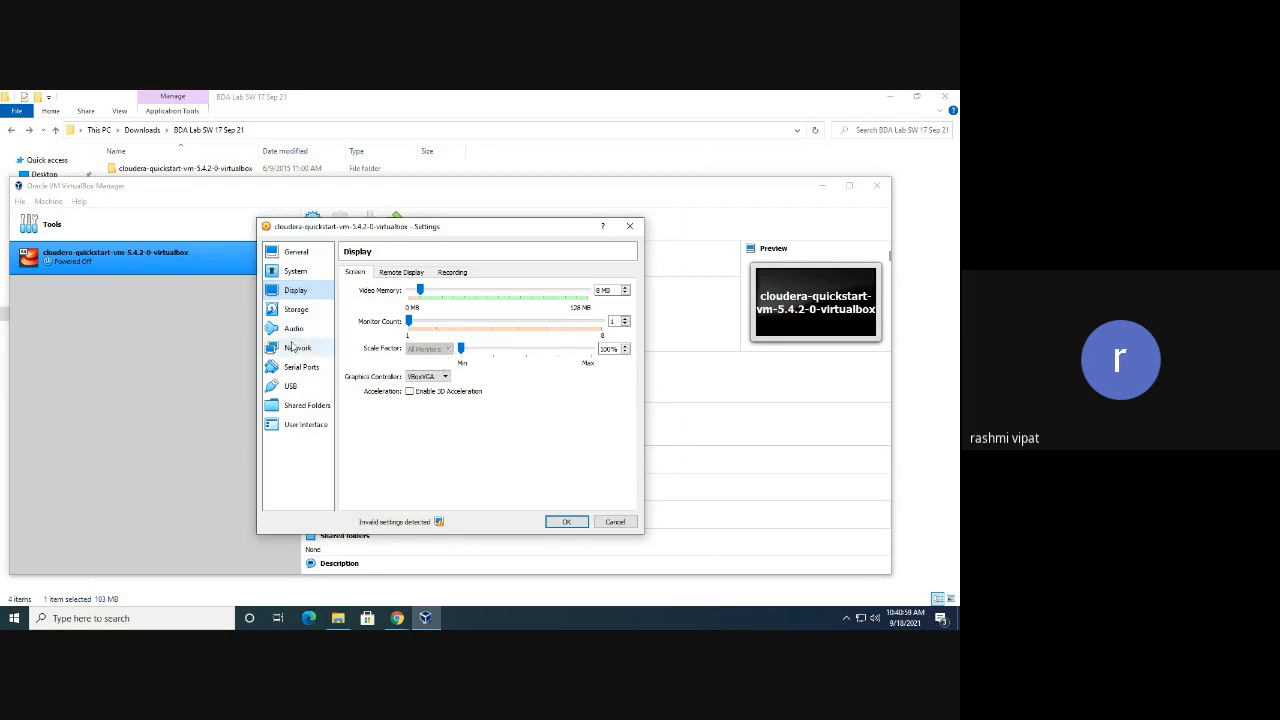
# Glance at the Remote Display and Screen tabs, then view System's Motherboard memory and boot order
pyautogui.click(413, 276)
pyautogui.click(356, 276)
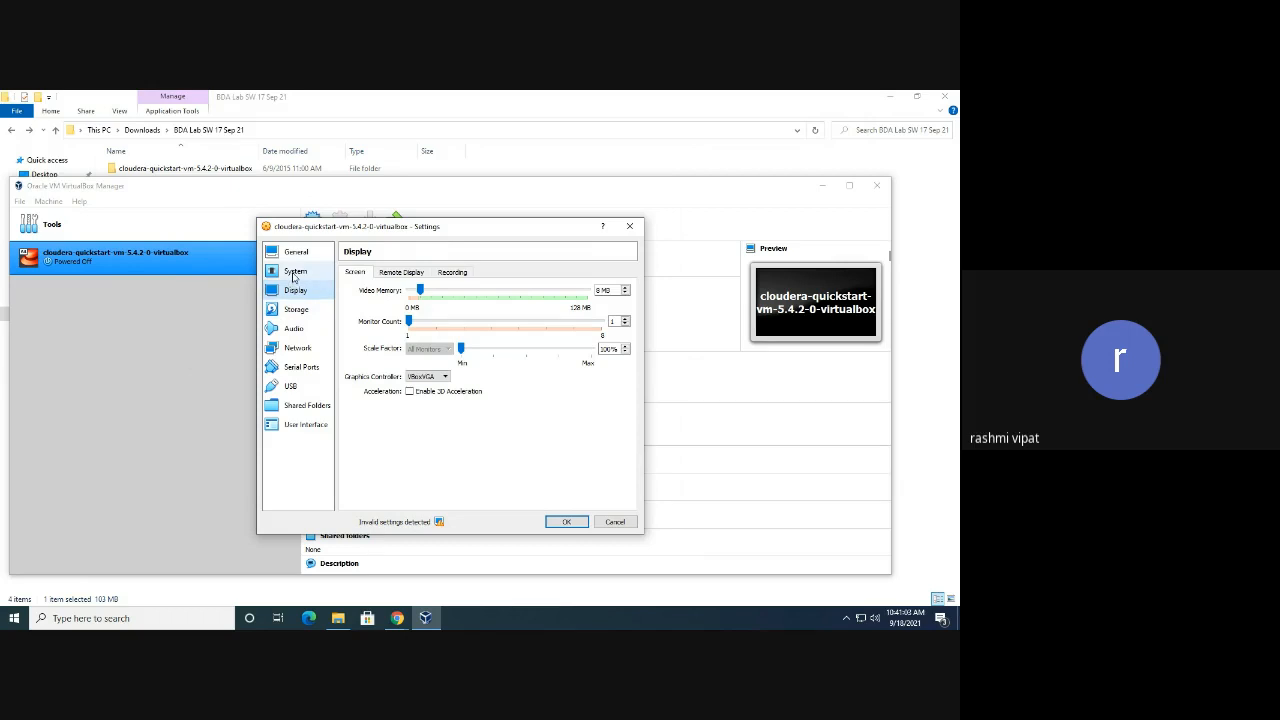
pyautogui.click(294, 273)
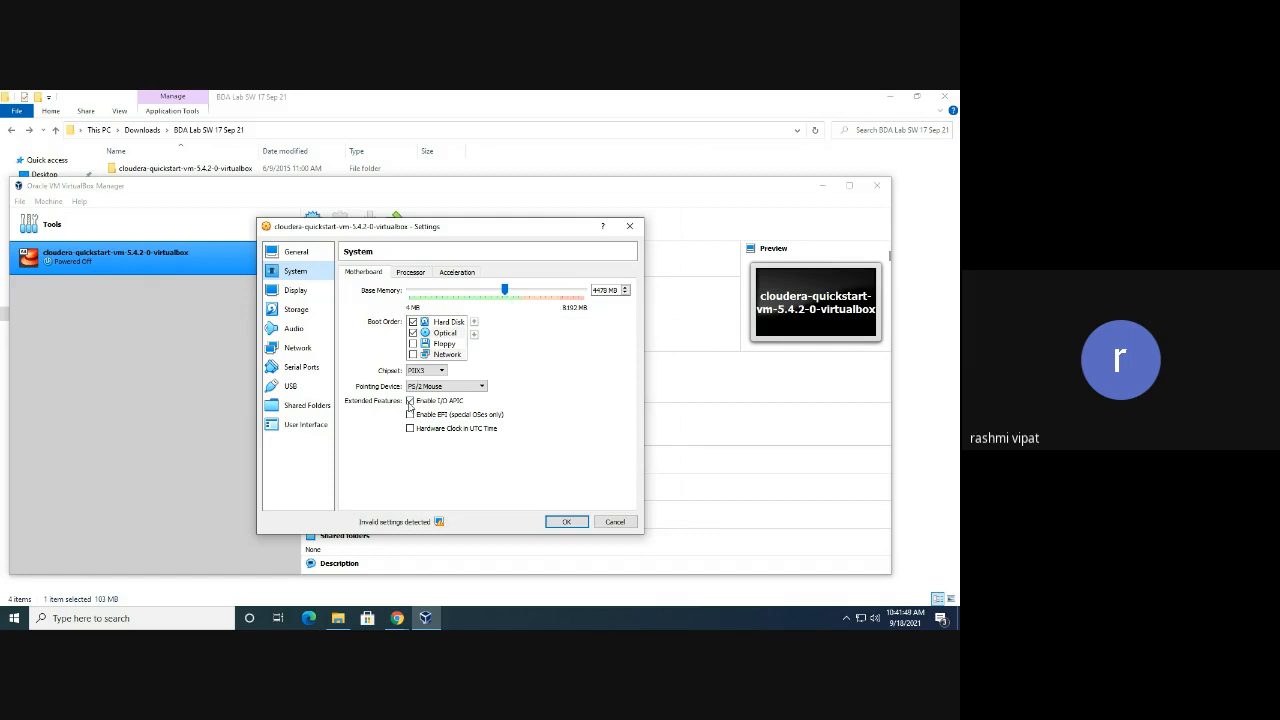
# Check the Processor tab showing 2 processors, then go to the Network settings page
pyautogui.click(420, 276)
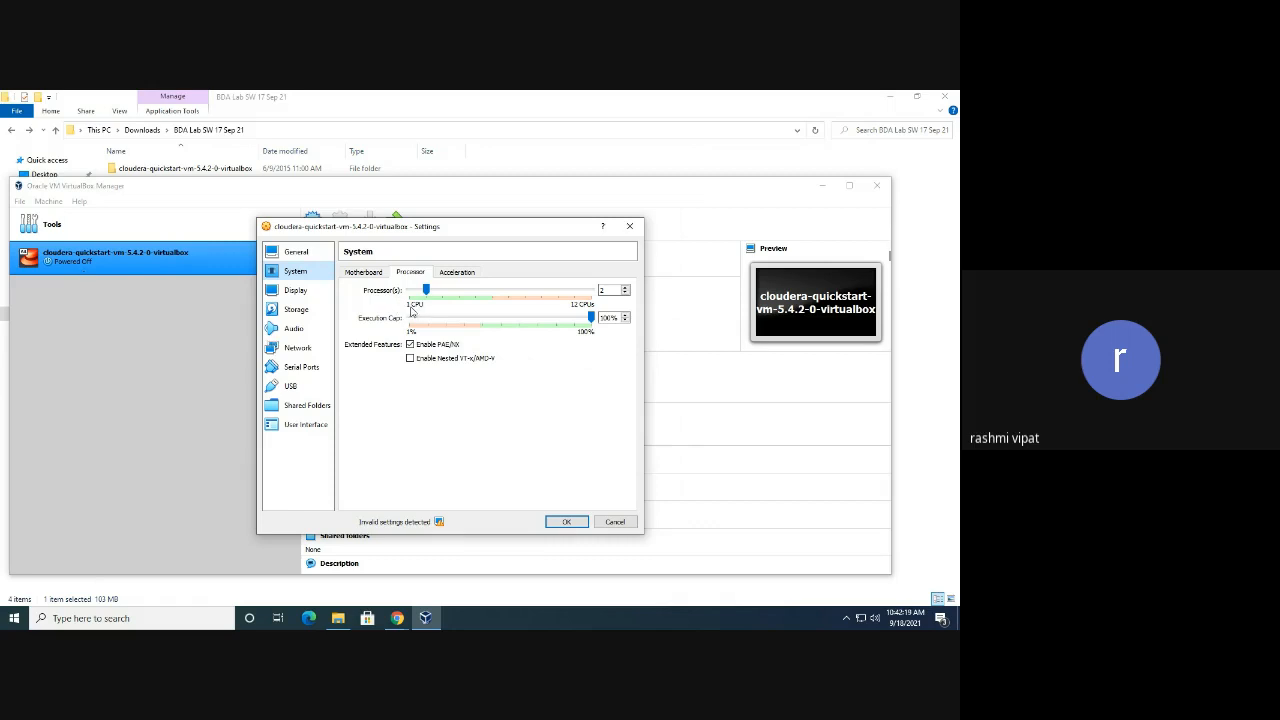
pyautogui.doubleClick(604, 290)
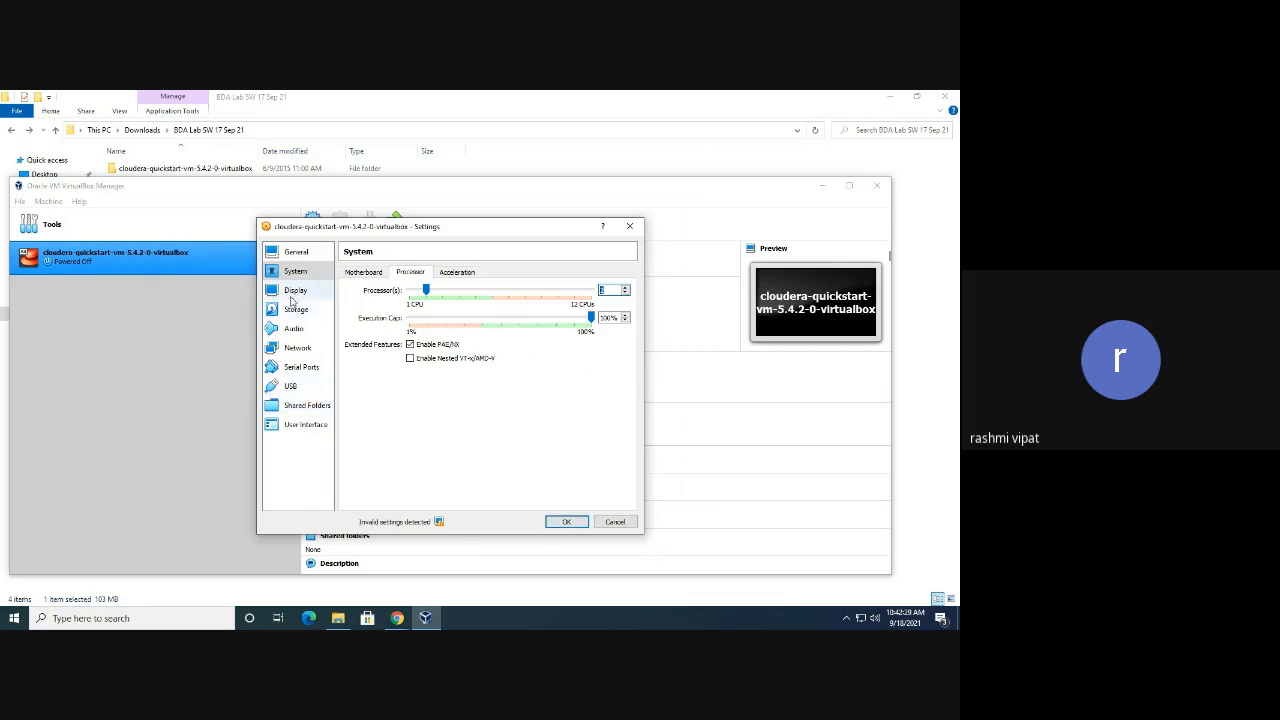
pyautogui.click(299, 349)
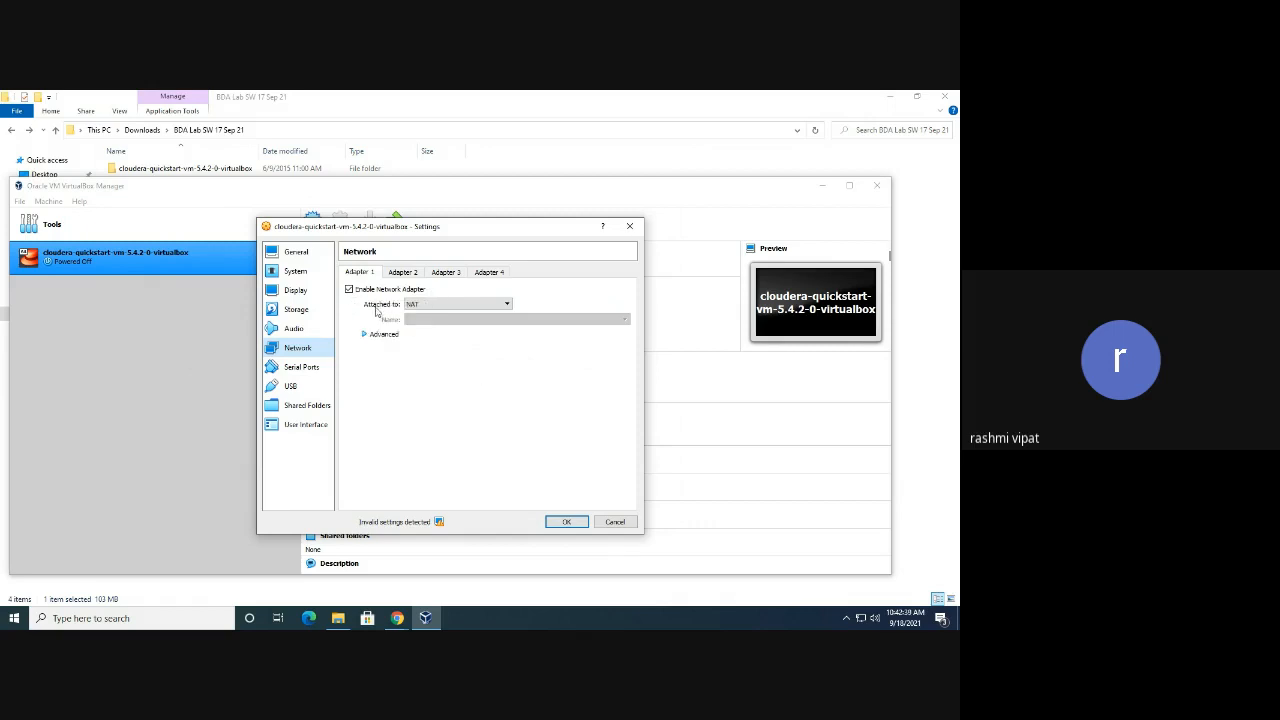
# Keep Adapter 1 attached to NAT and save the settings with OK
pyautogui.click(438, 307)
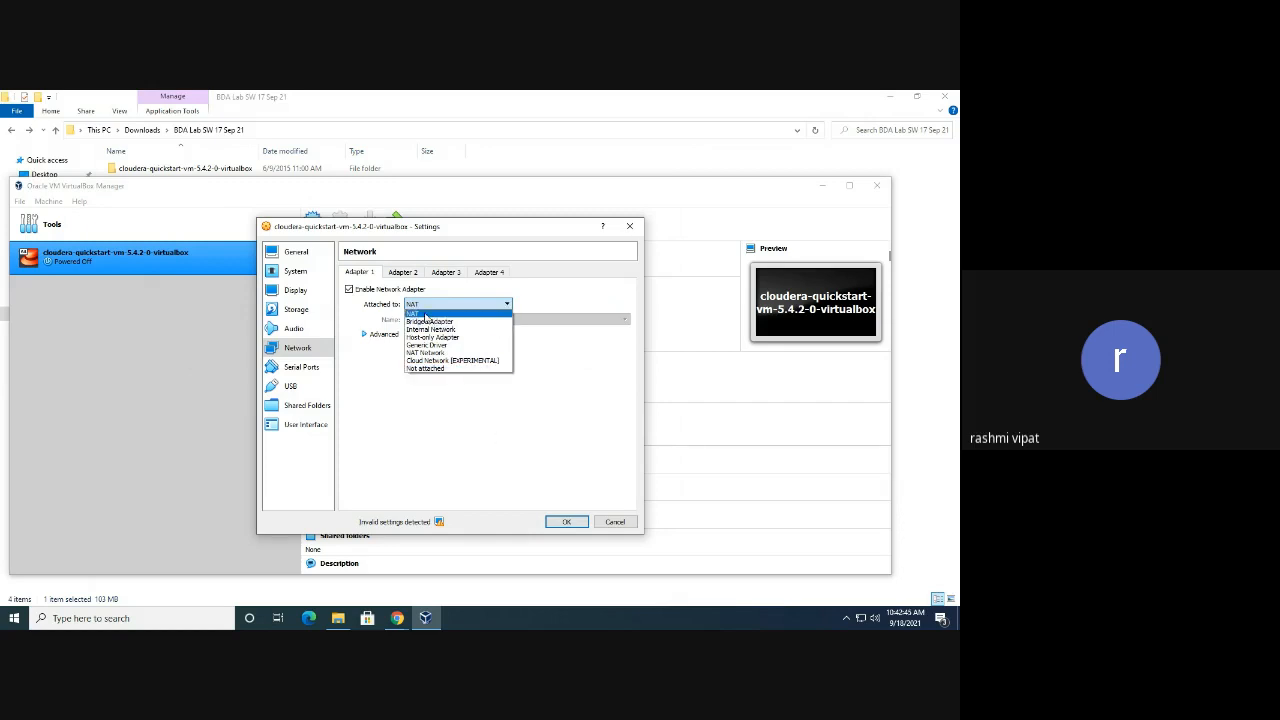
pyautogui.click(426, 317)
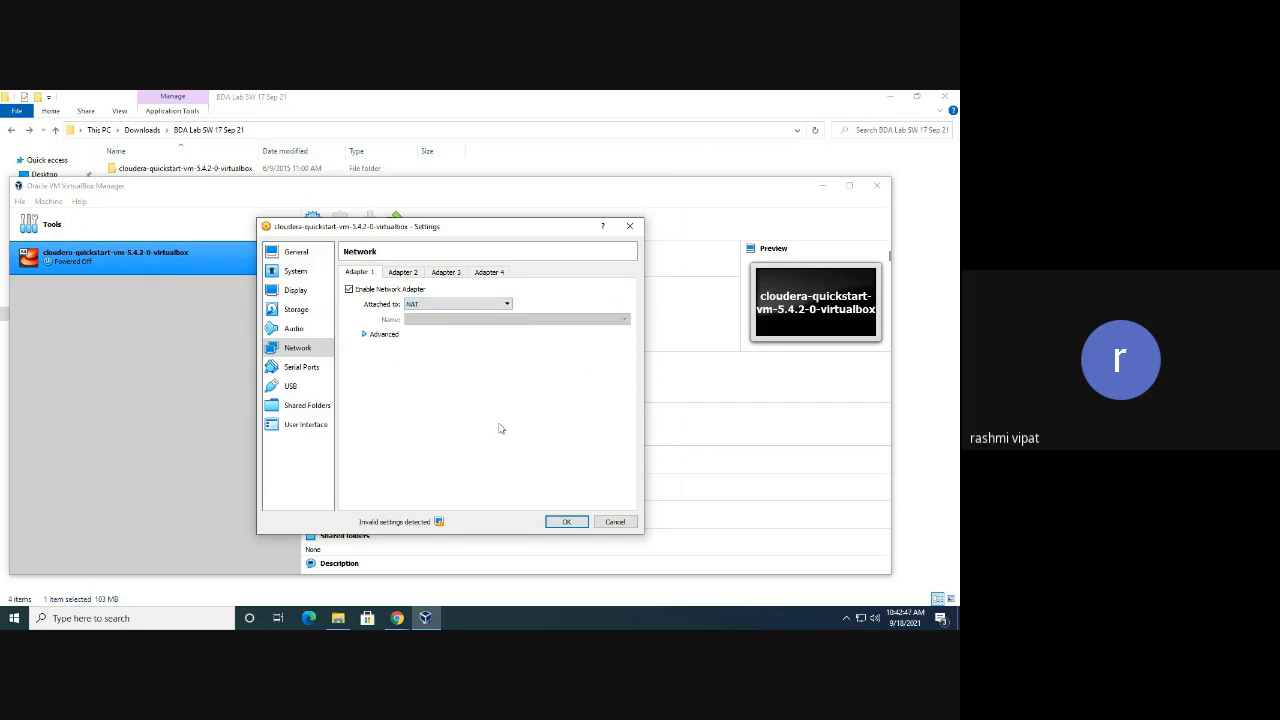
pyautogui.click(567, 522)
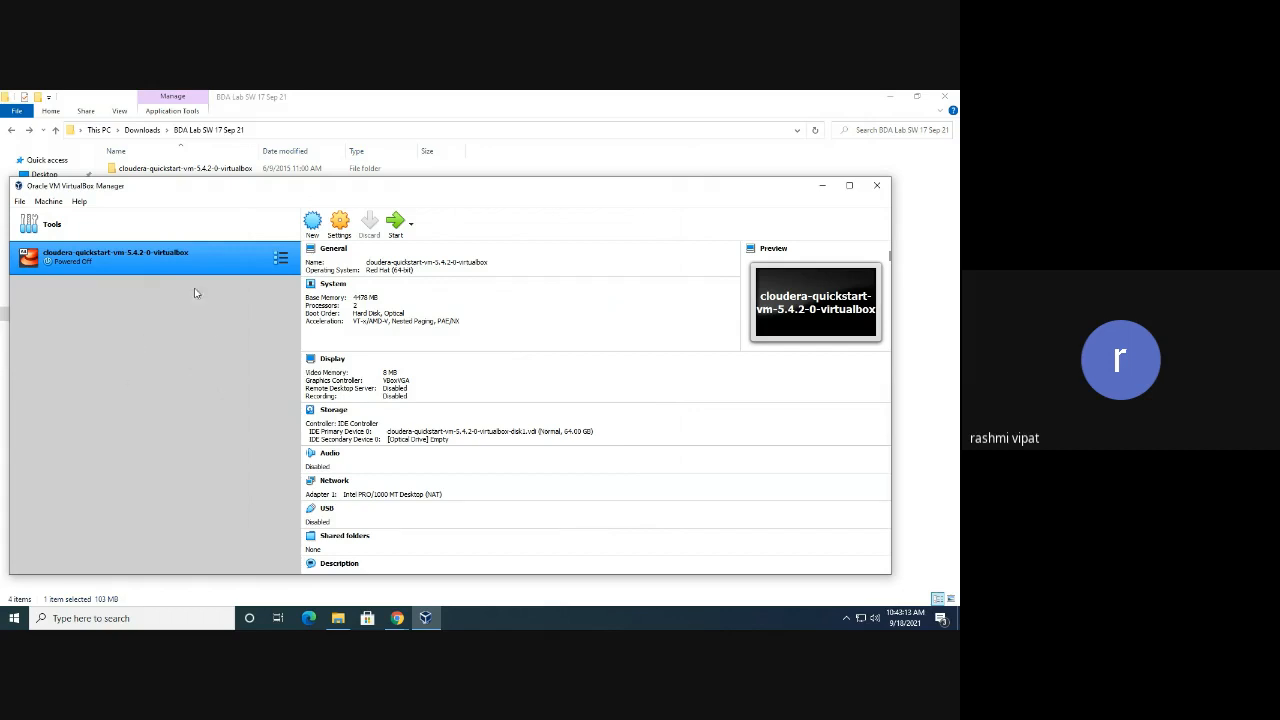
# Start cloudera-quickstart-vm-5.4.2-0-virtualbox with a Normal Start from its context menu
pyautogui.rightClick(95, 260)
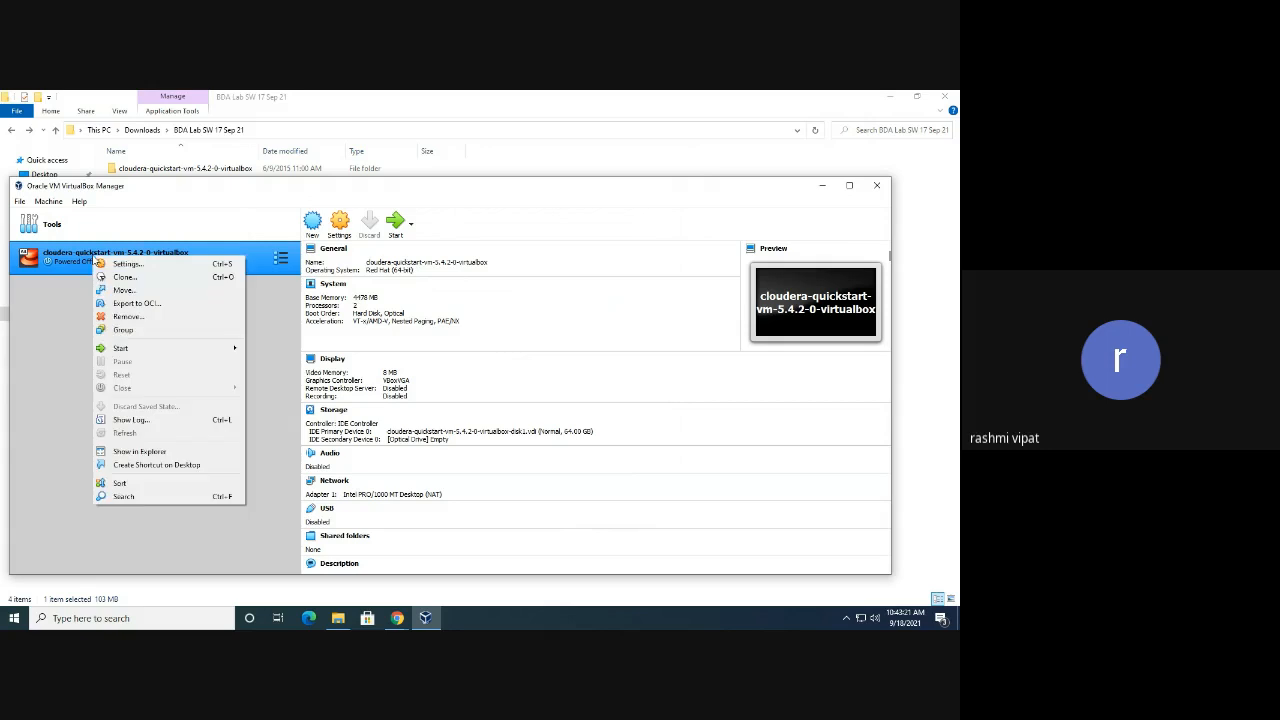
pyautogui.moveTo(127, 350)
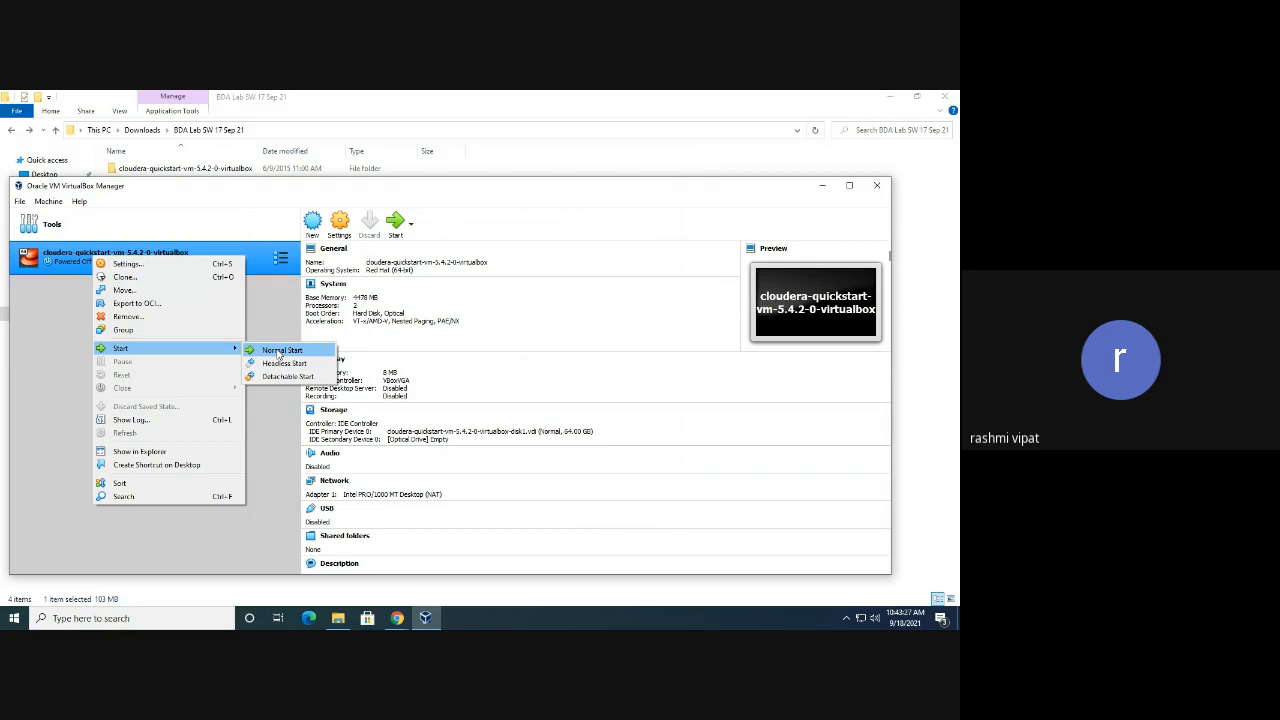
pyautogui.click(275, 428)
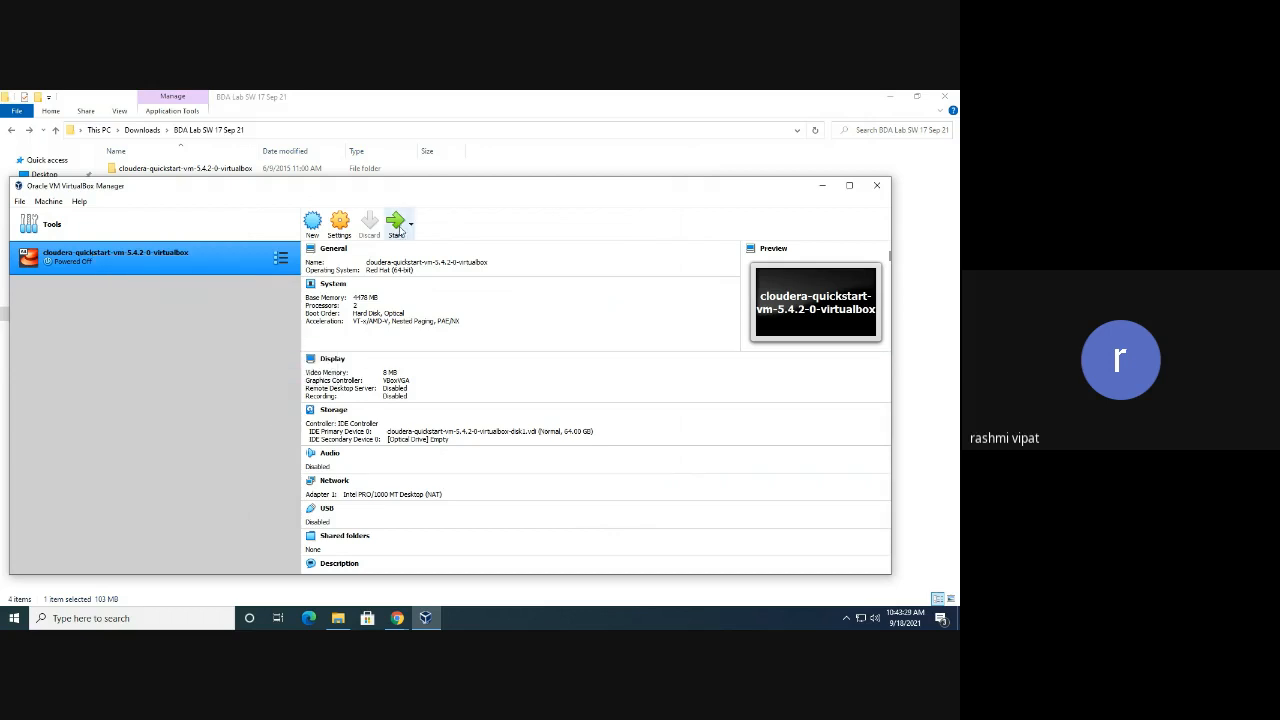
pyautogui.rightClick(79, 252)
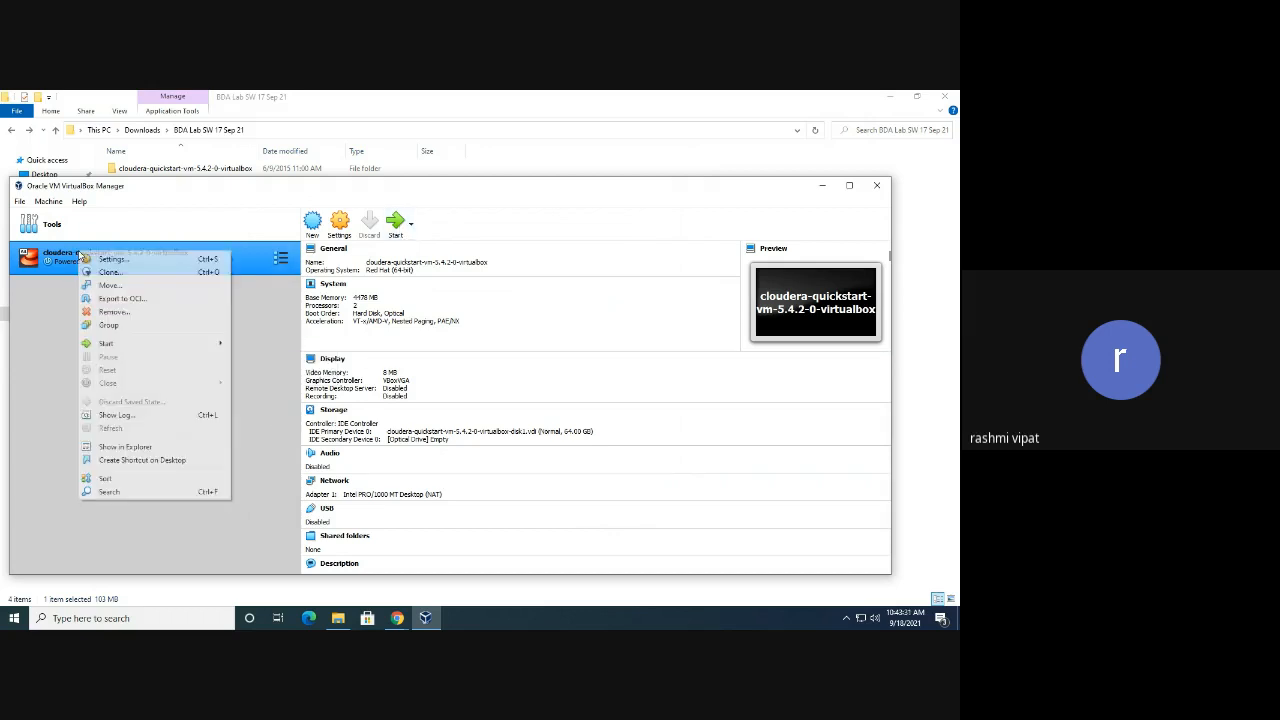
pyautogui.moveTo(157, 348)
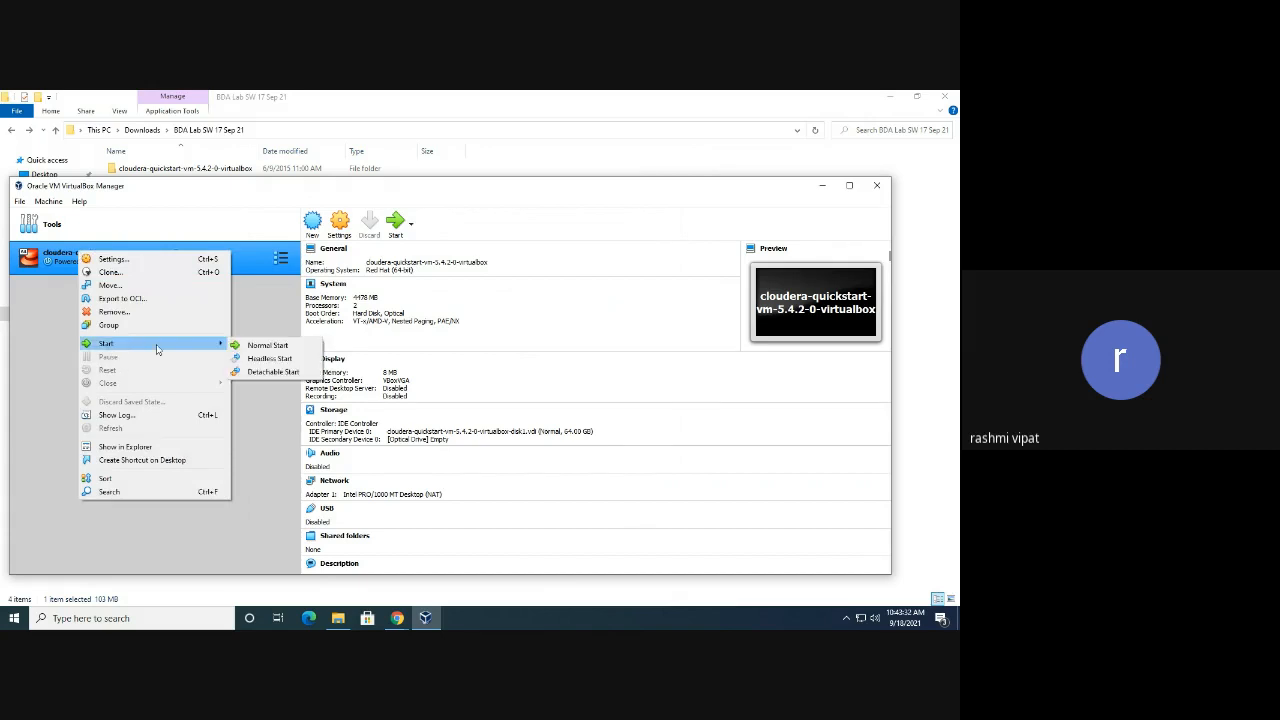
pyautogui.click(268, 345)
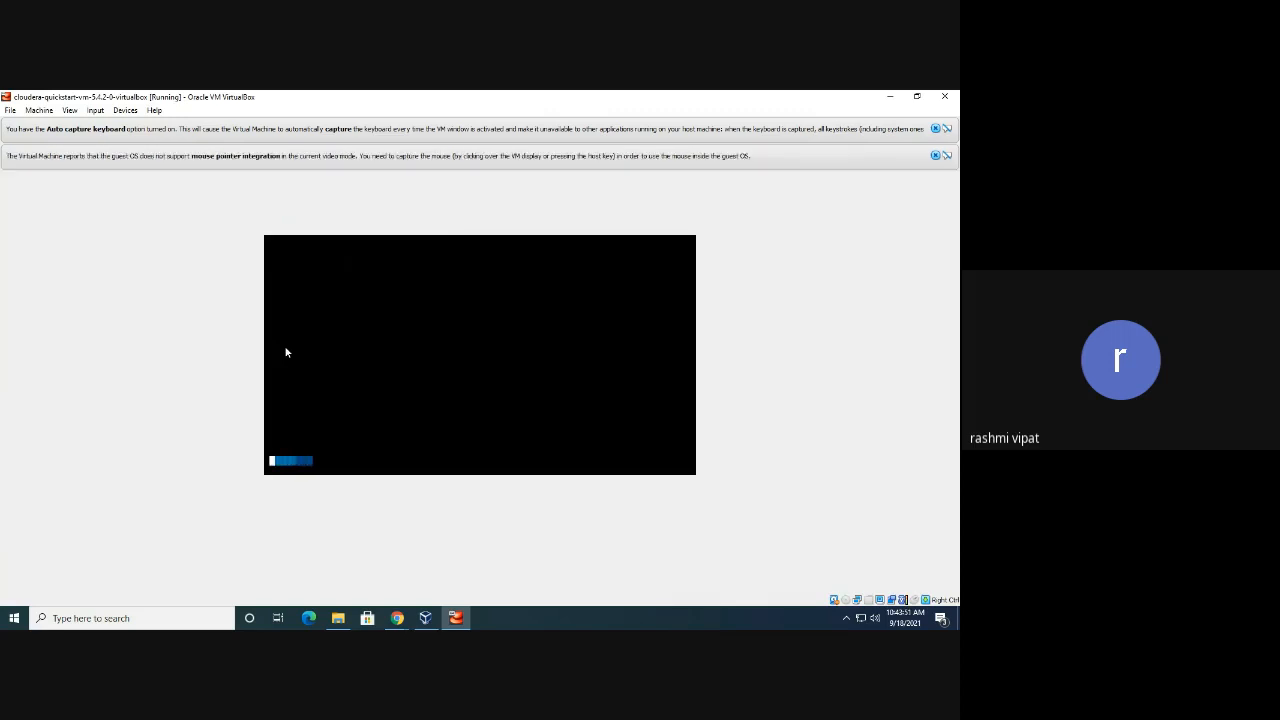
# Dismiss the mouse and keyboard notice bars, then restore the VM window and move it up slightly
pyautogui.click(938, 156)
pyautogui.click(936, 129)
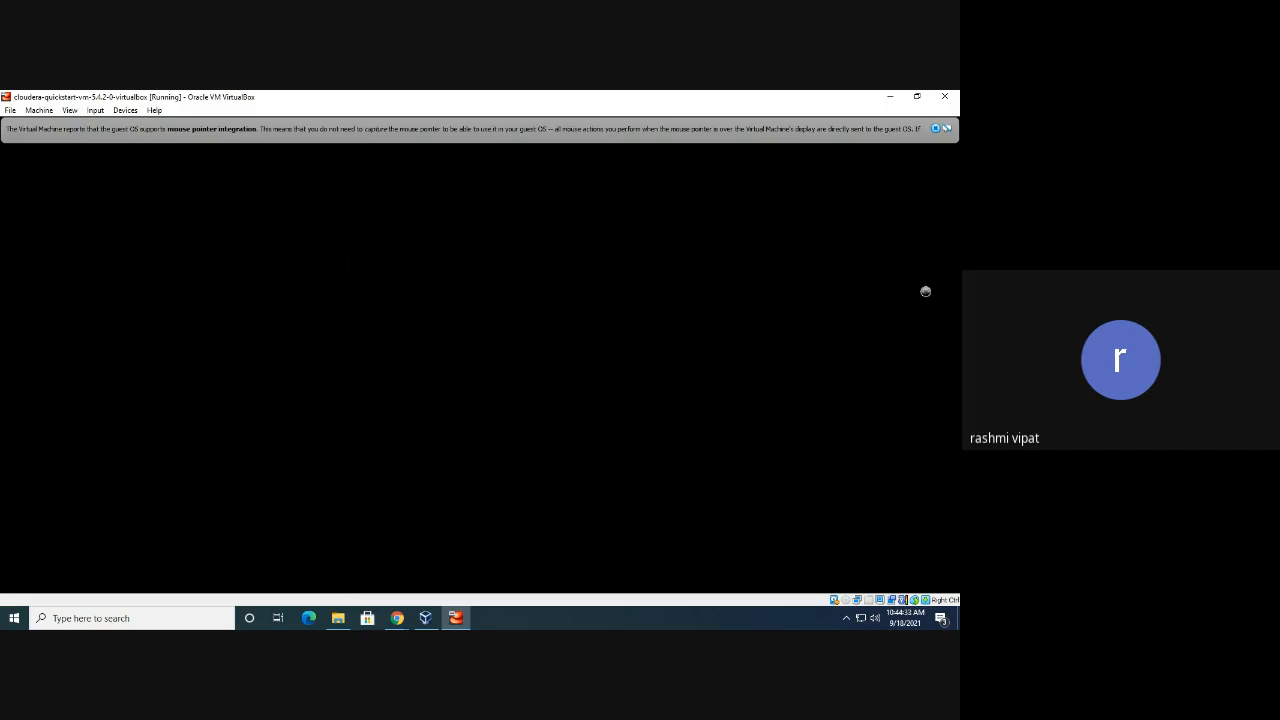
pyautogui.click(936, 128)
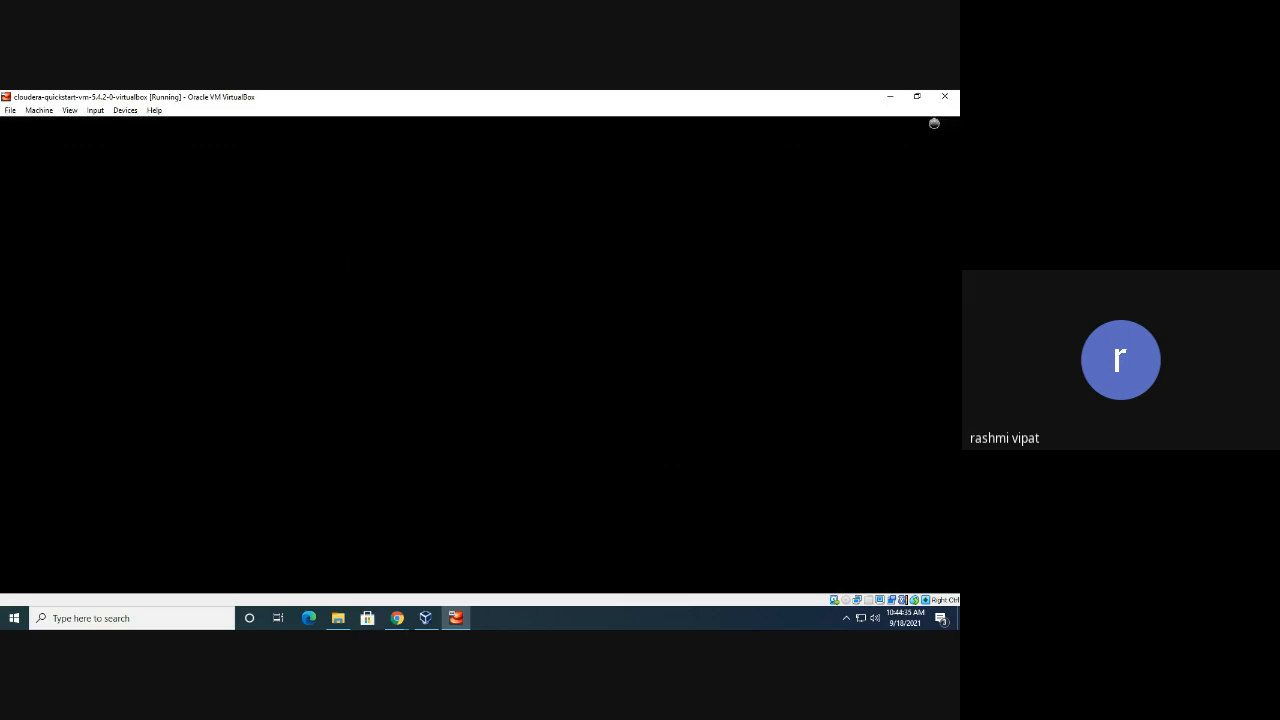
pyautogui.click(916, 97)
pyautogui.moveTo(172, 117); pyautogui.dragTo(398, 151)
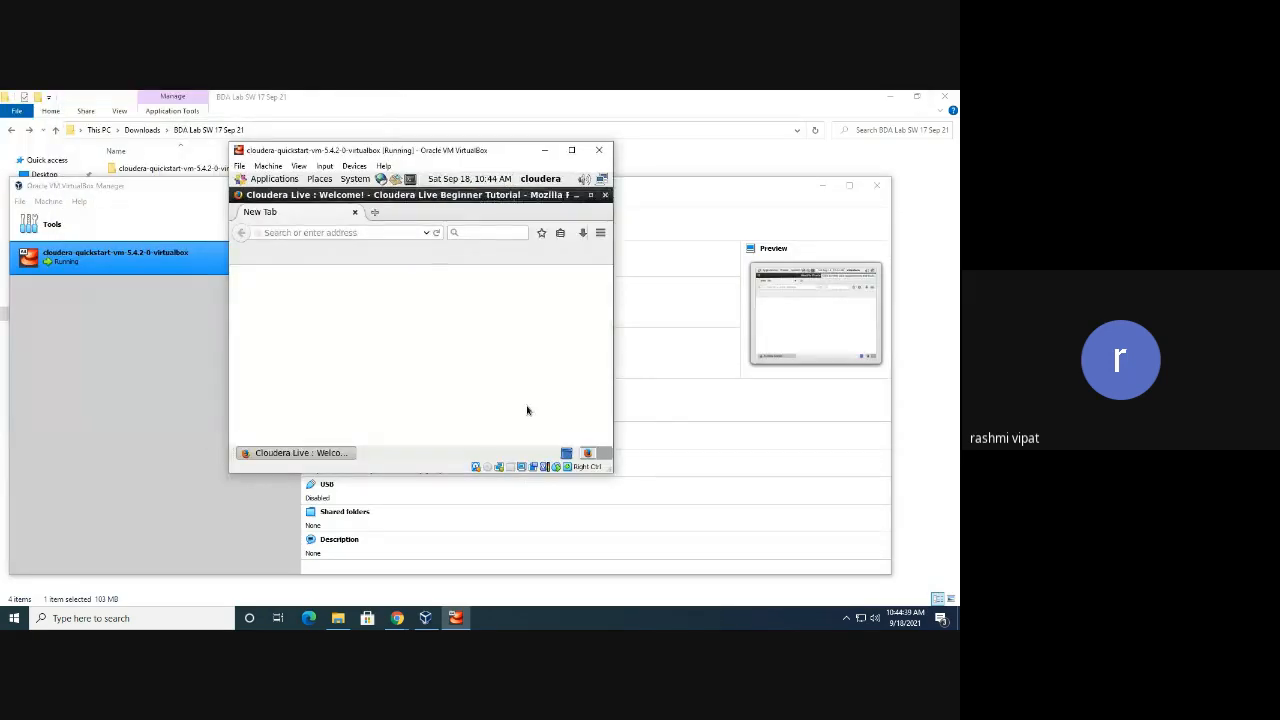
# Maximize the VM window, run a Google search in a new Firefox tab, then close that tab
pyautogui.click(571, 150)
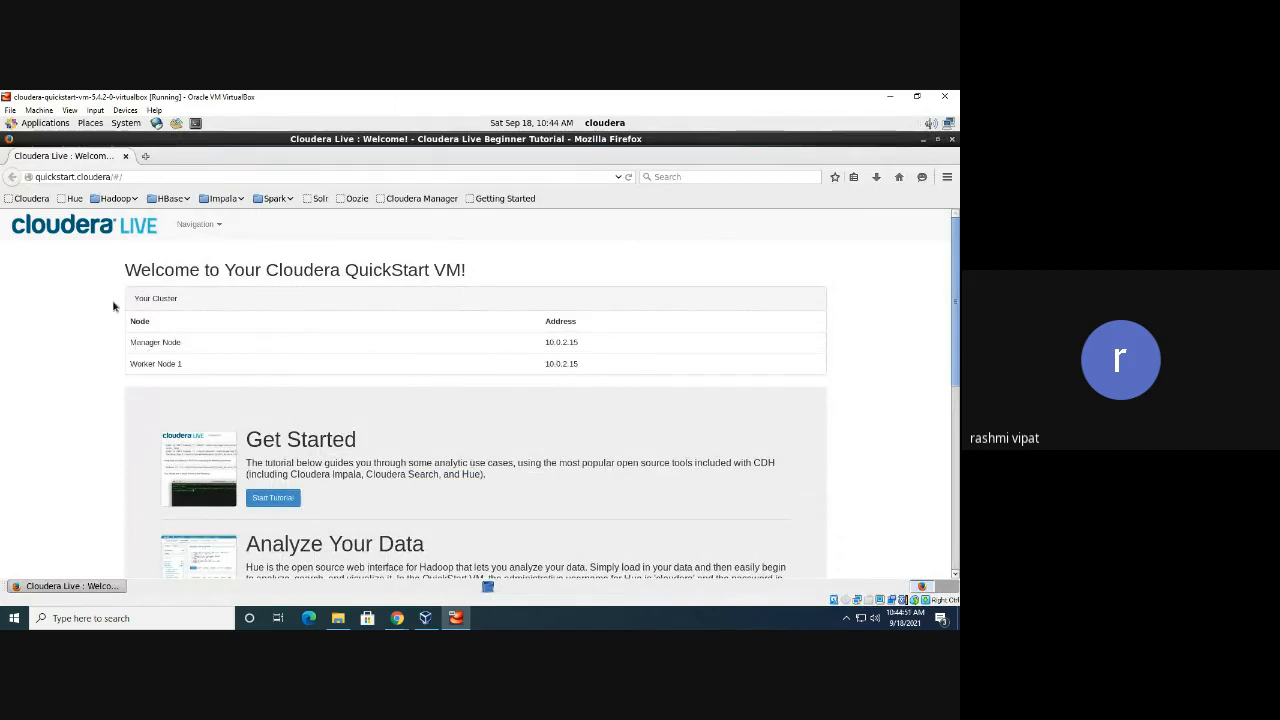
pyautogui.click(146, 158)
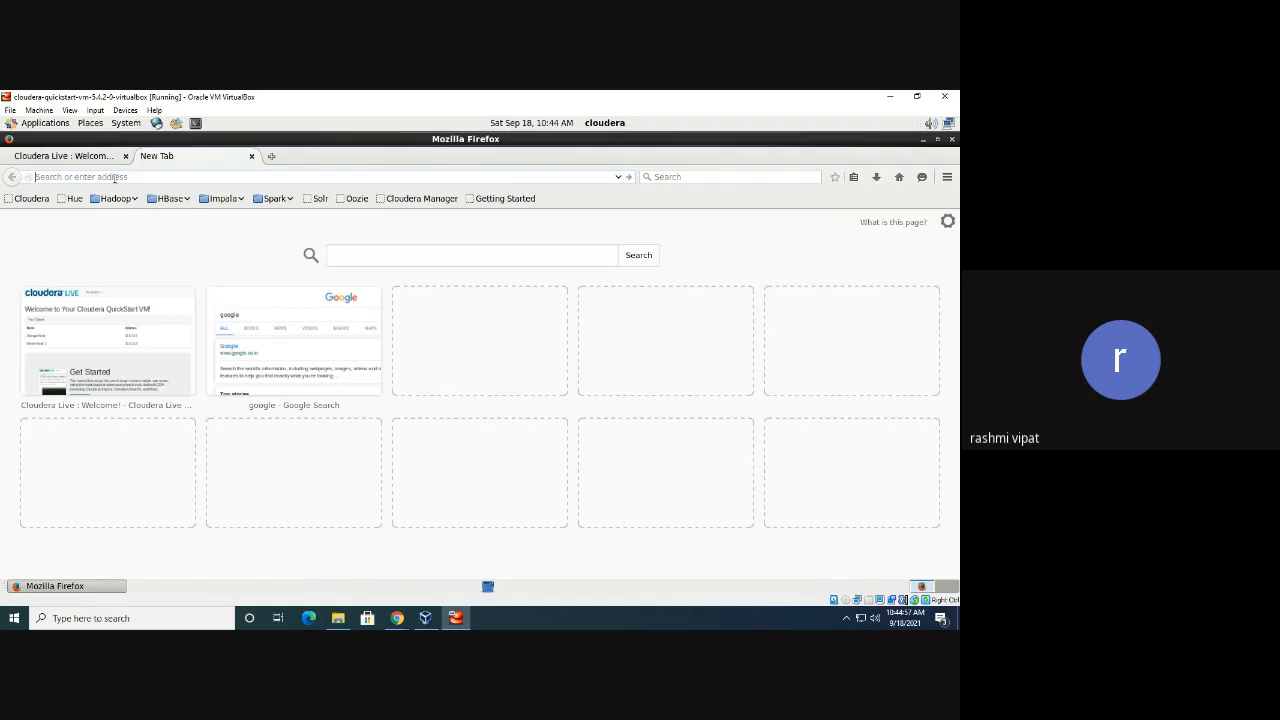
pyautogui.write('go')
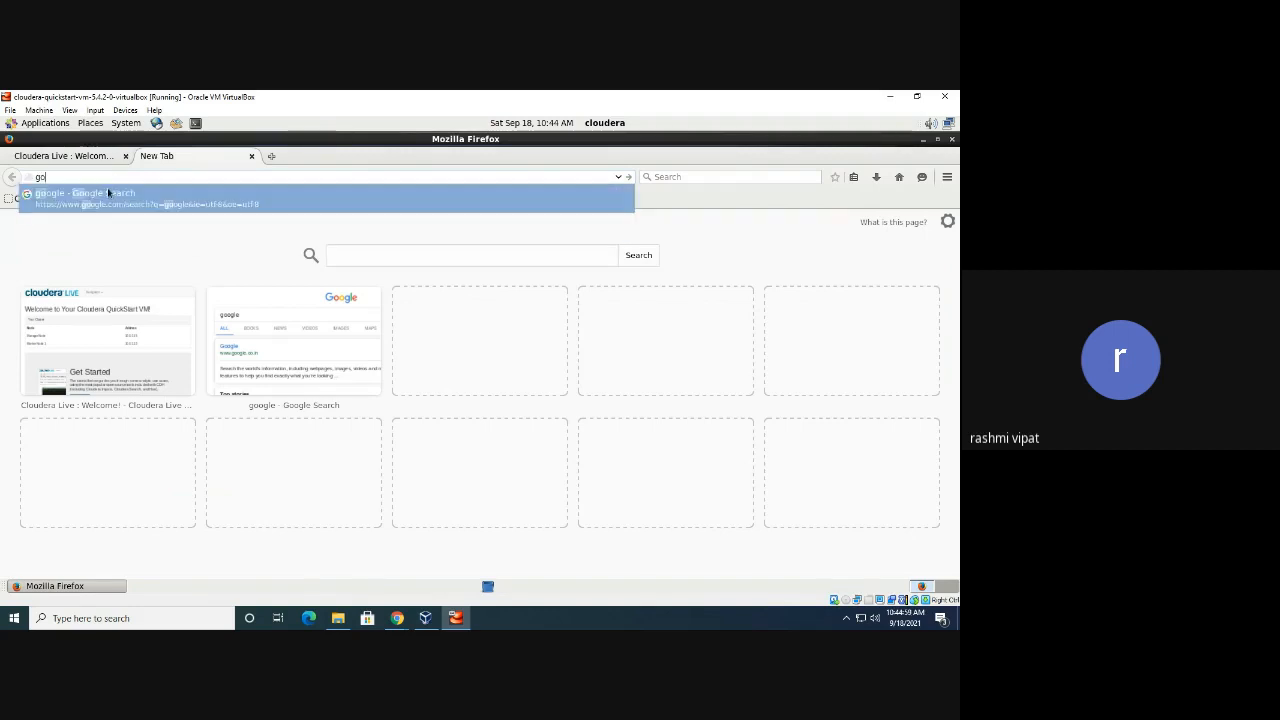
pyautogui.click(104, 192)
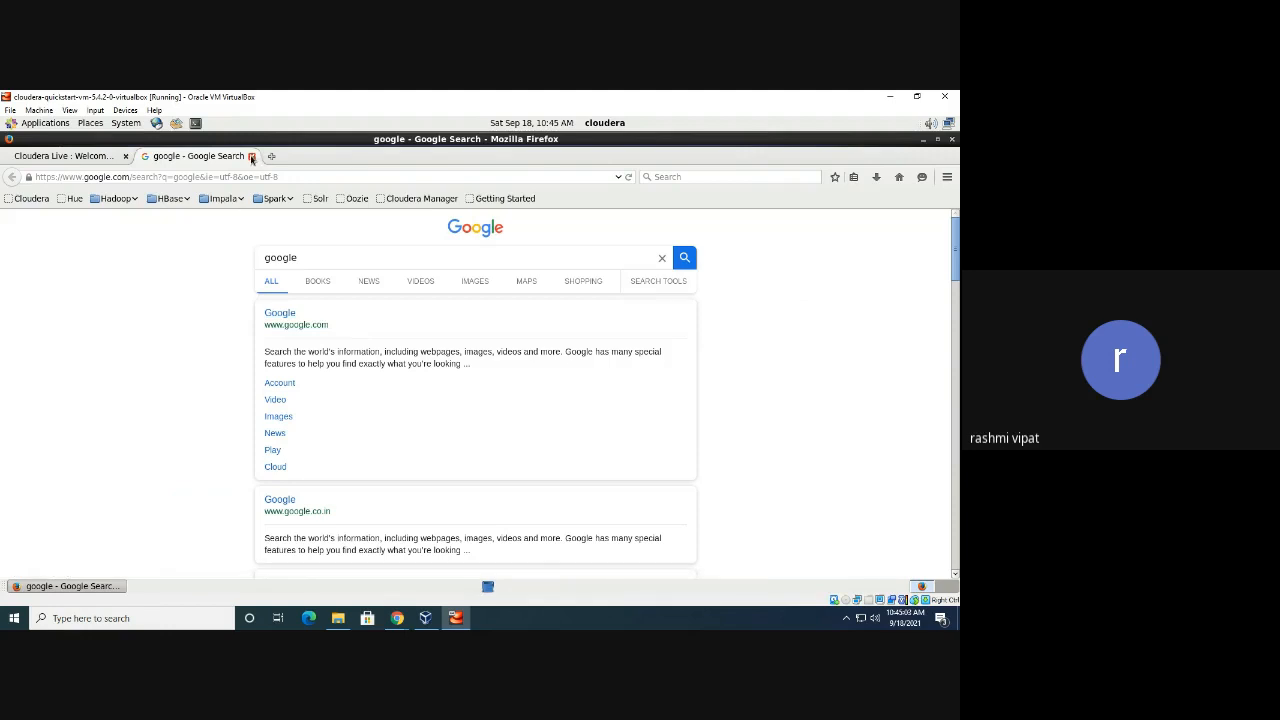
pyautogui.click(252, 157)
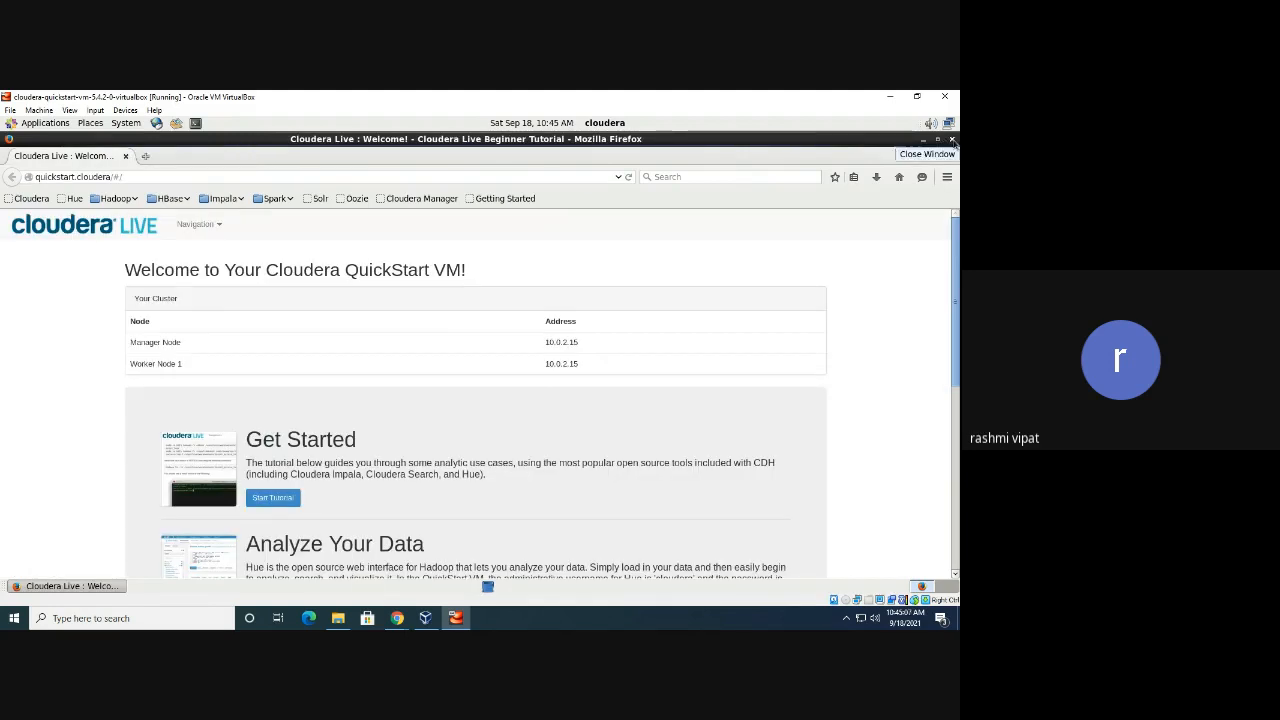
pyautogui.click(917, 96)
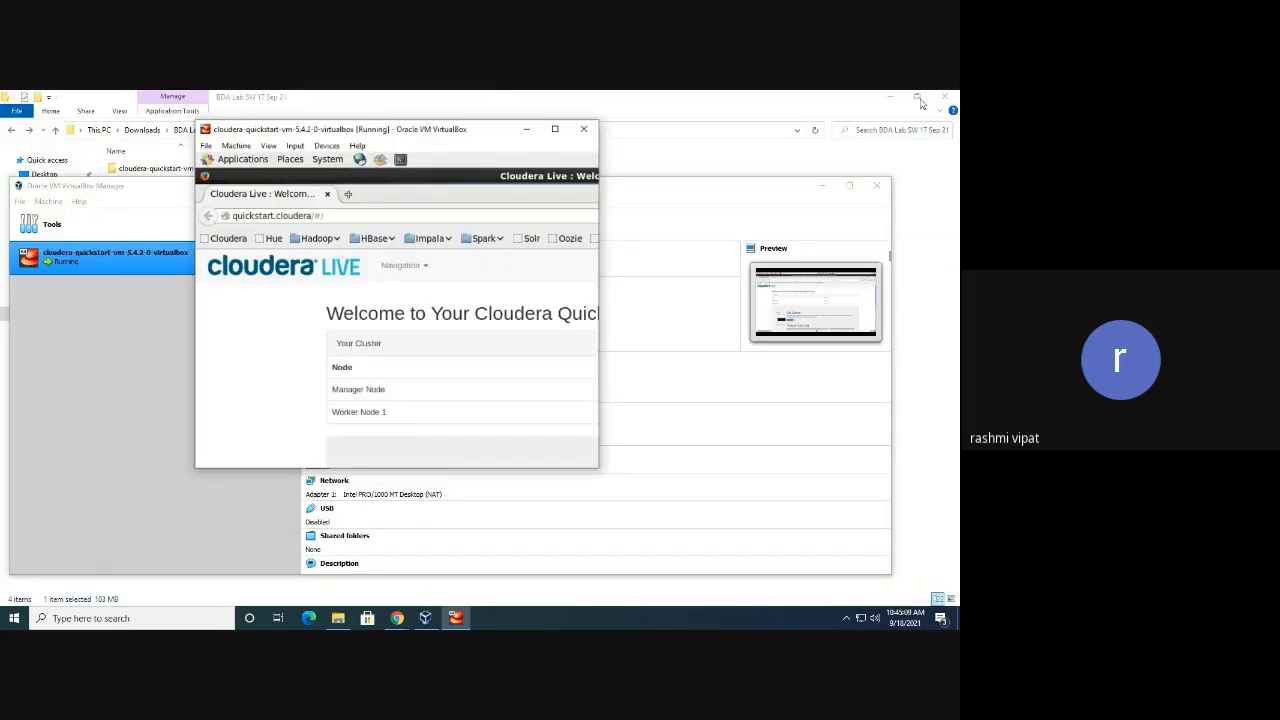
pyautogui.click(573, 151)
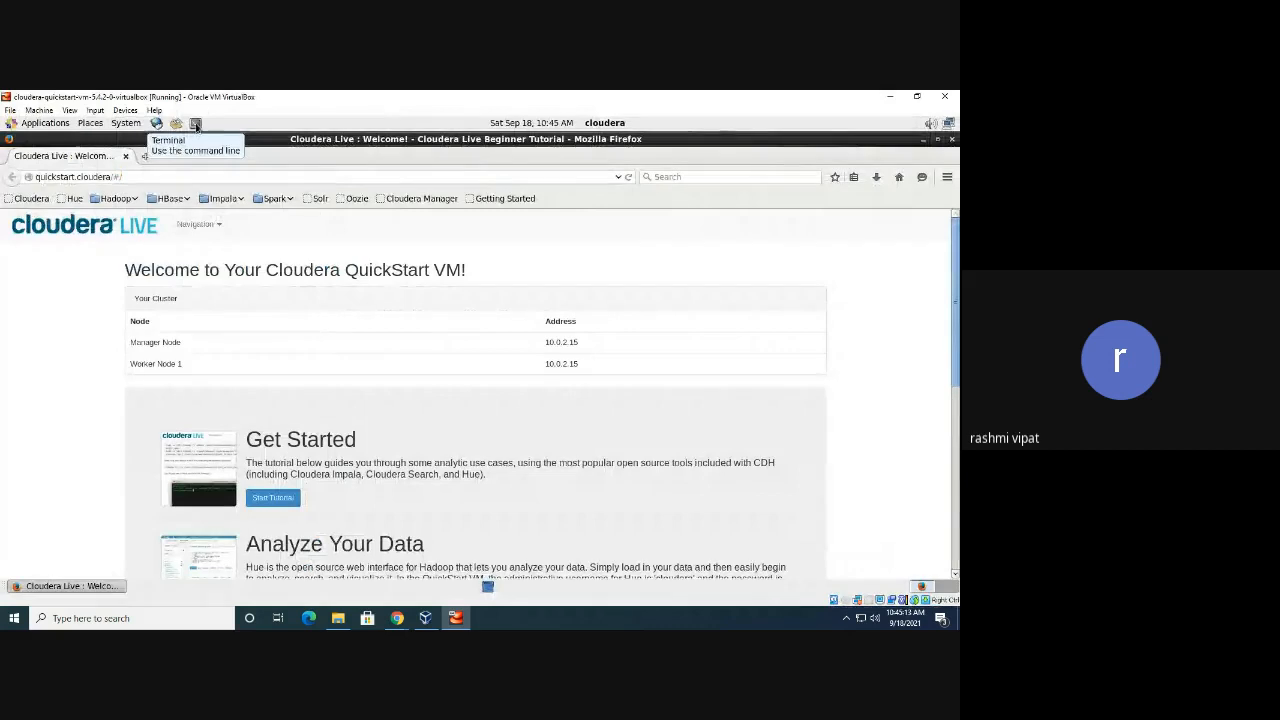
# List the guest home directory with ls in a new terminal, then bring Firefox back to front
pyautogui.click(196, 124)
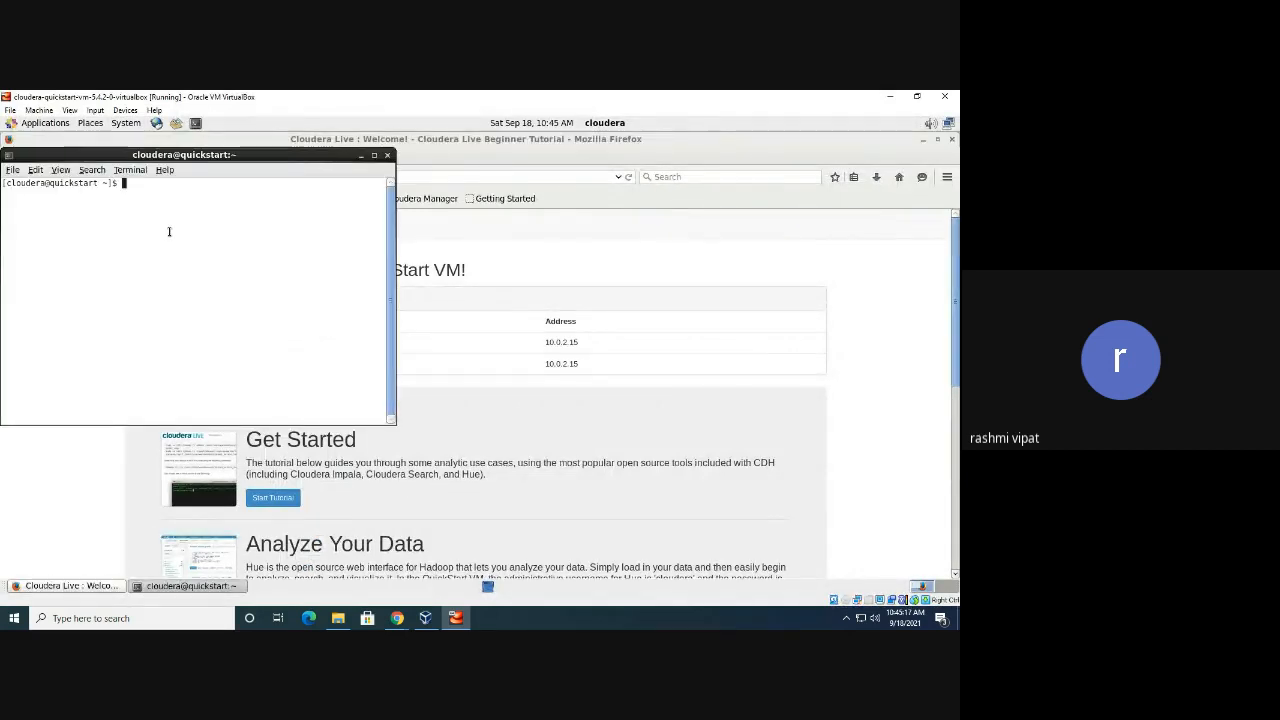
pyautogui.write('ls')
pyautogui.press('Return')
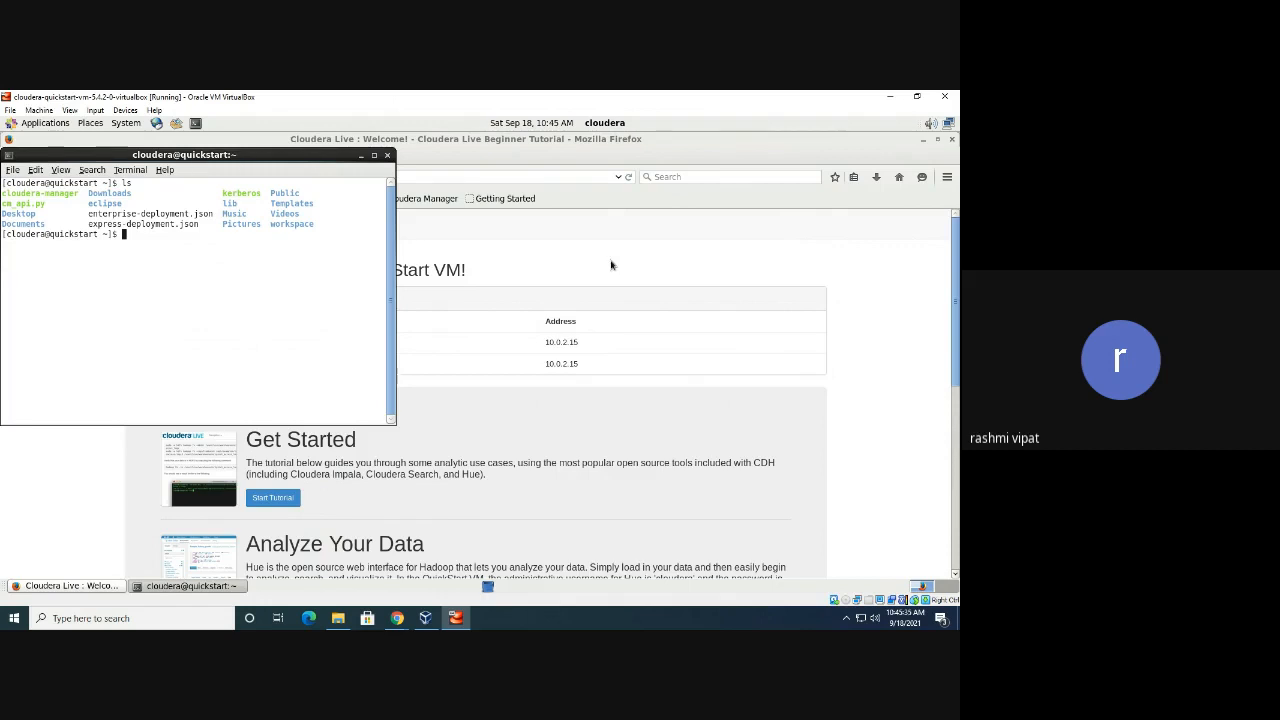
pyautogui.click(673, 260)
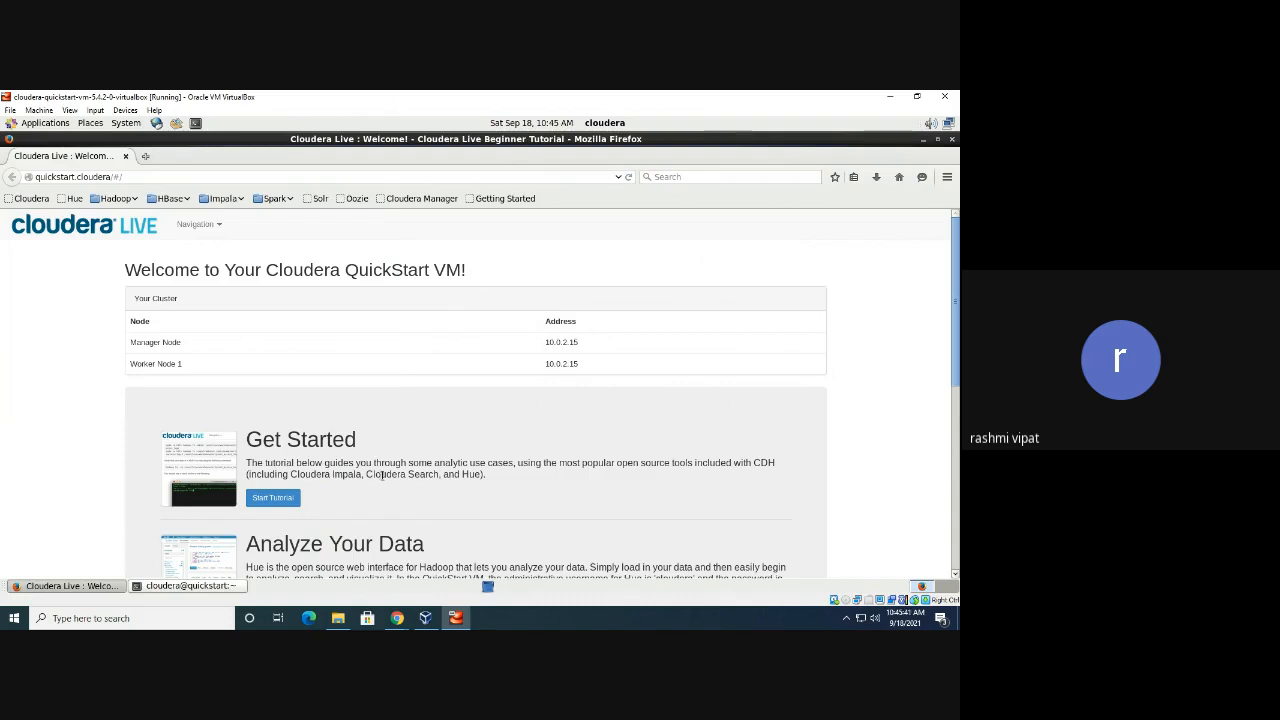
# Minimize Firefox and the terminal, then run the Launch Cloudera Express desktop script
pyautogui.click(936, 139)
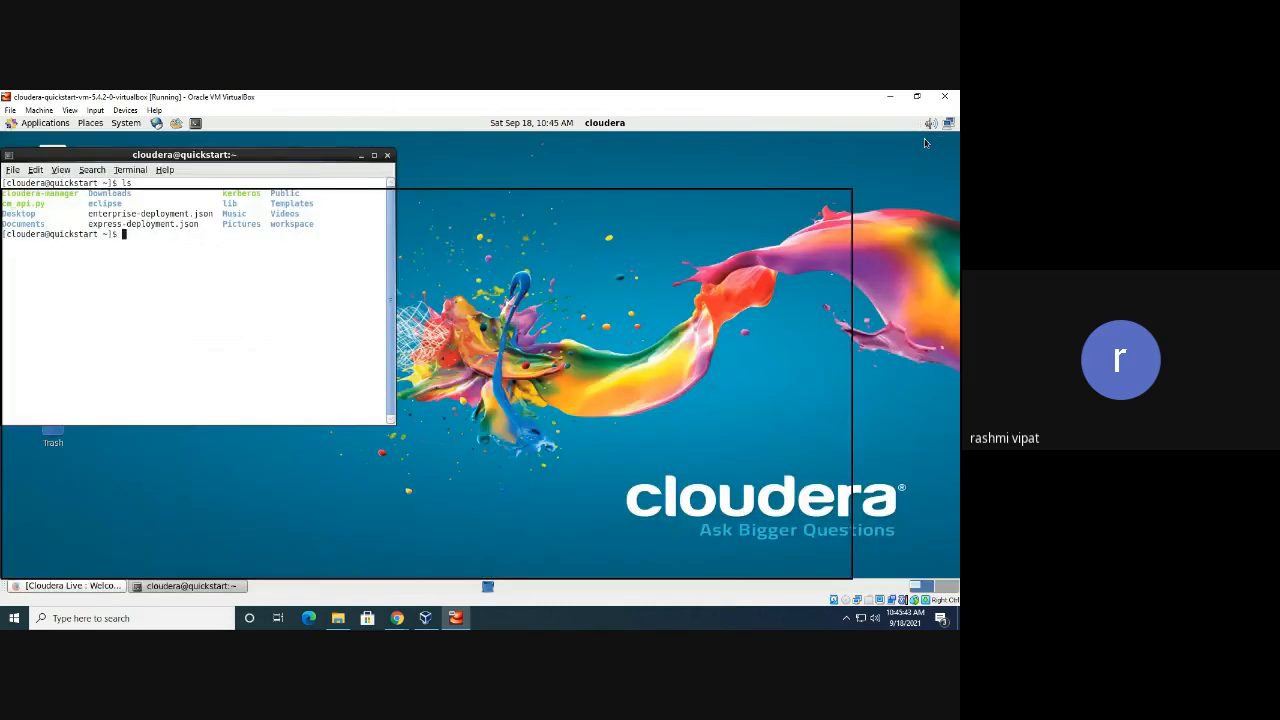
pyautogui.click(361, 156)
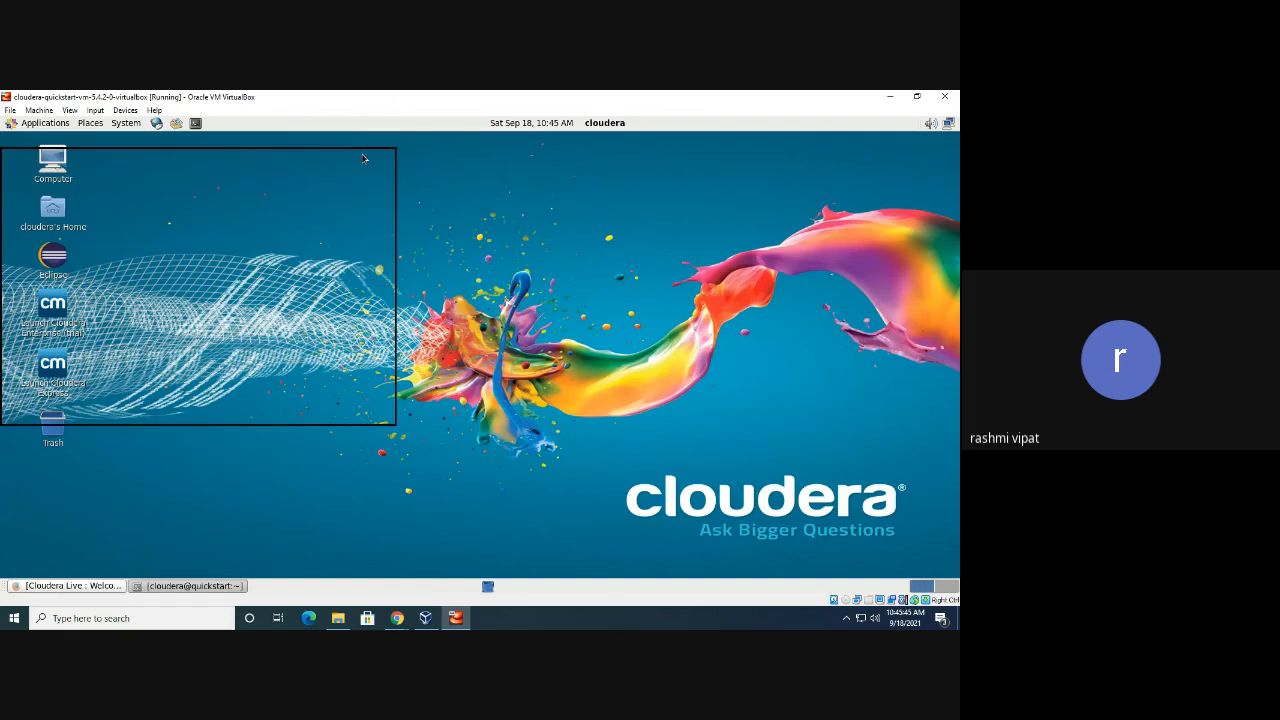
pyautogui.click(57, 370)
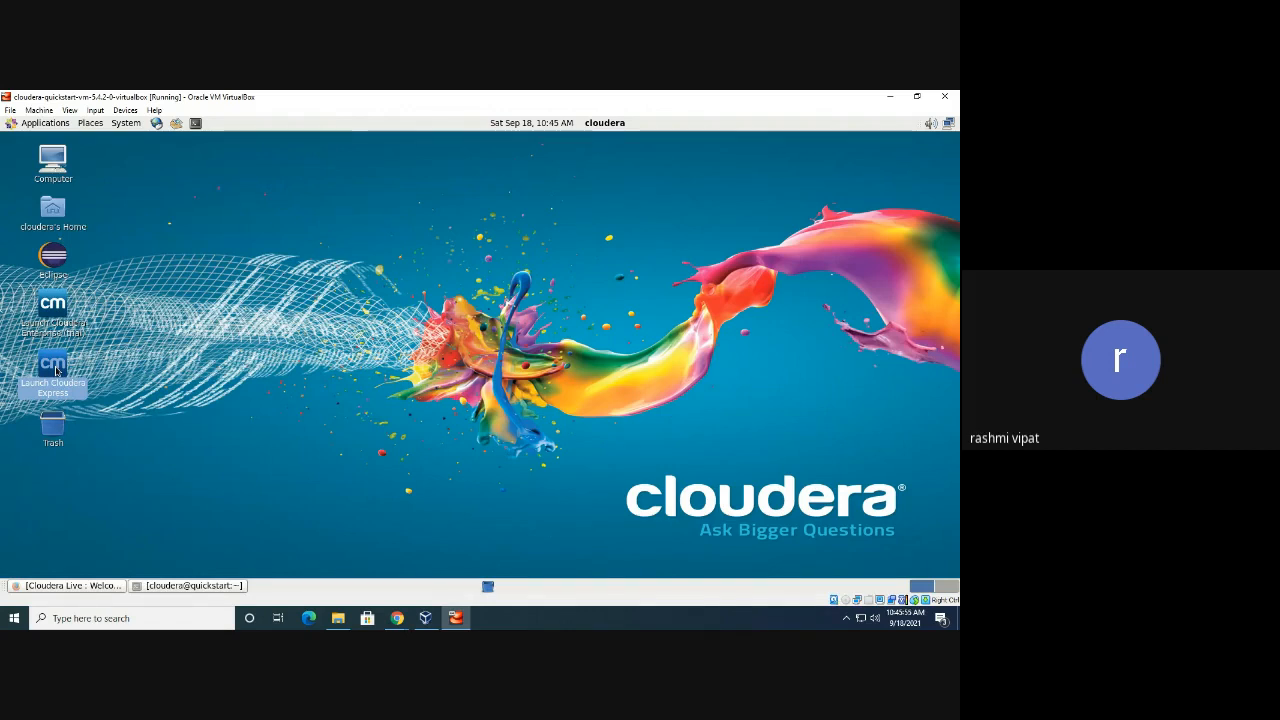
pyautogui.rightClick(57, 371)
pyautogui.click(76, 372)
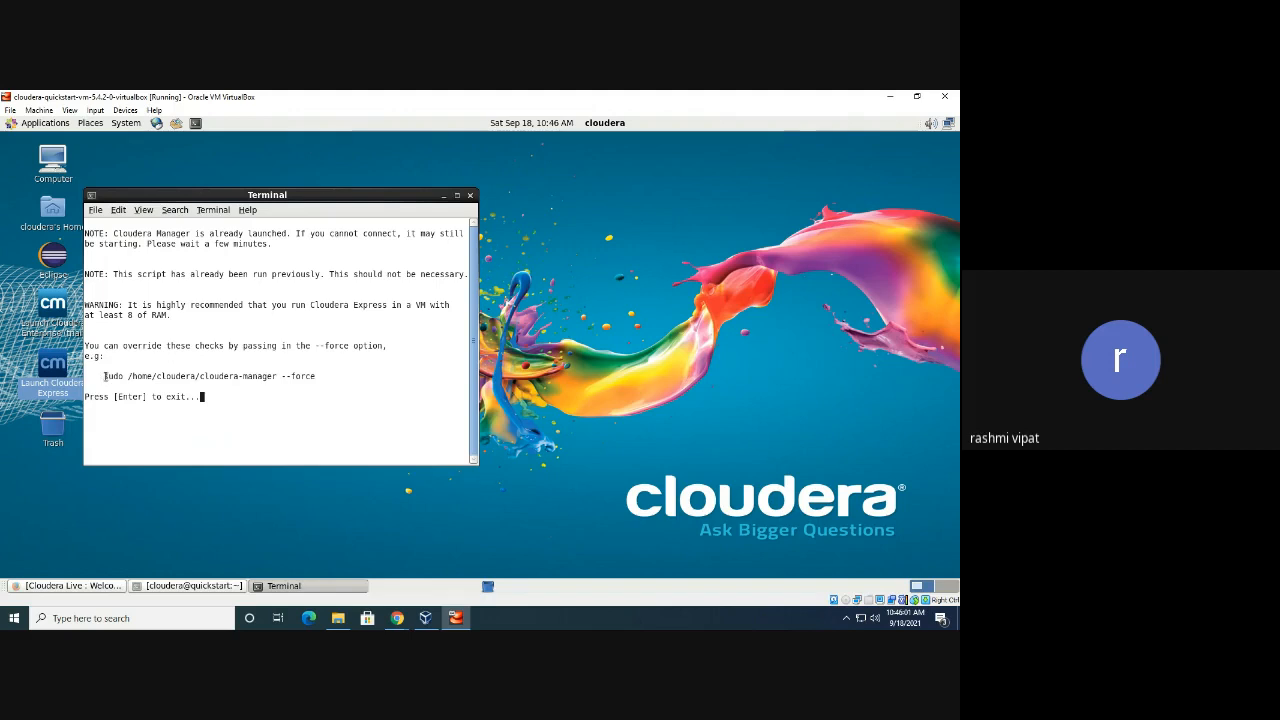
# Select the suggested sudo --force command line in the script's output
pyautogui.moveTo(103, 375)
pyautogui.mouseDown()
pyautogui.moveTo(182, 376)
pyautogui.moveTo(121, 376)
pyautogui.mouseUp()
pyautogui.click(130, 378)
pyautogui.moveTo(104, 376); pyautogui.dragTo(317, 372)
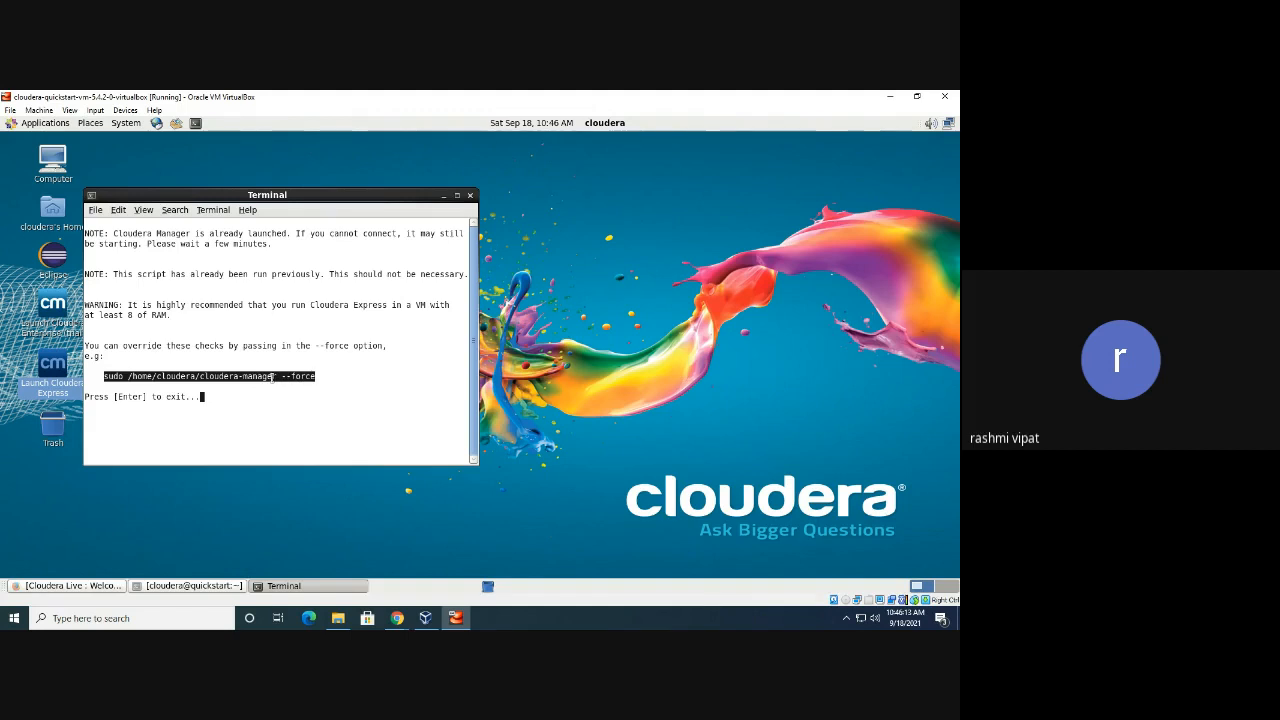
# Copy the suggested cloudera-manager --force command and run it in a new terminal
pyautogui.rightClick(272, 377)
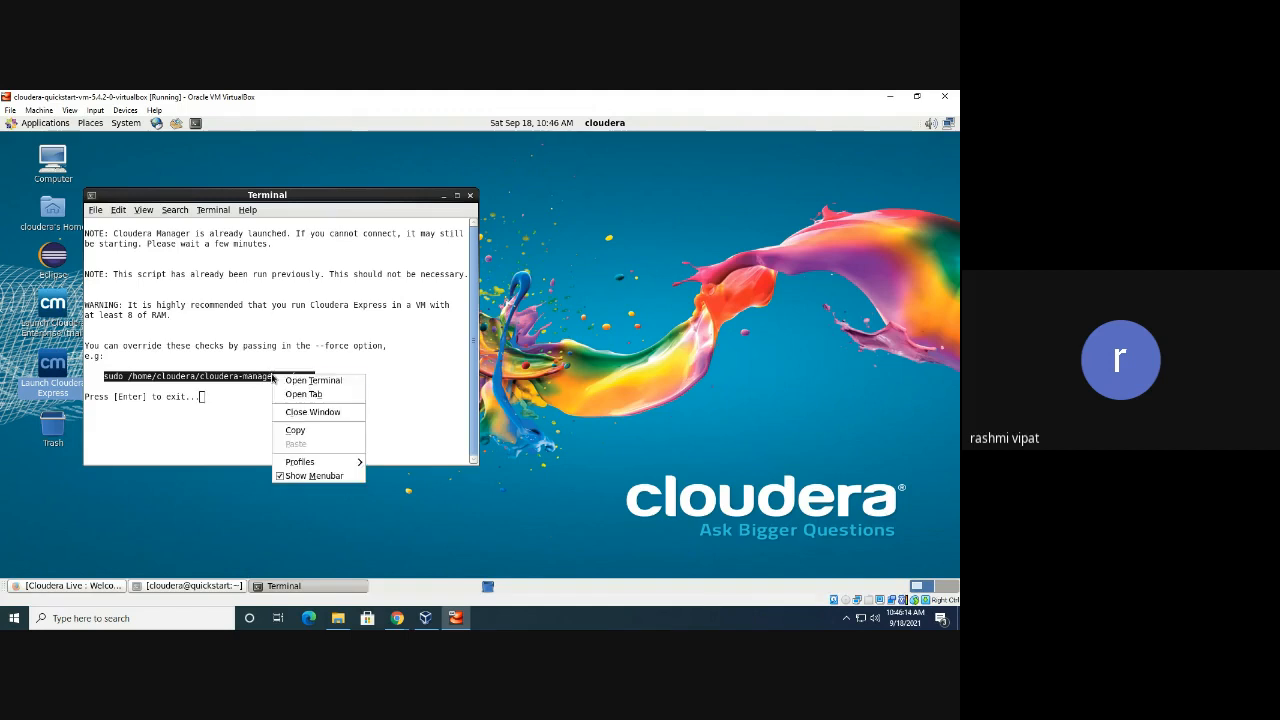
pyautogui.click(300, 430)
pyautogui.click(195, 123)
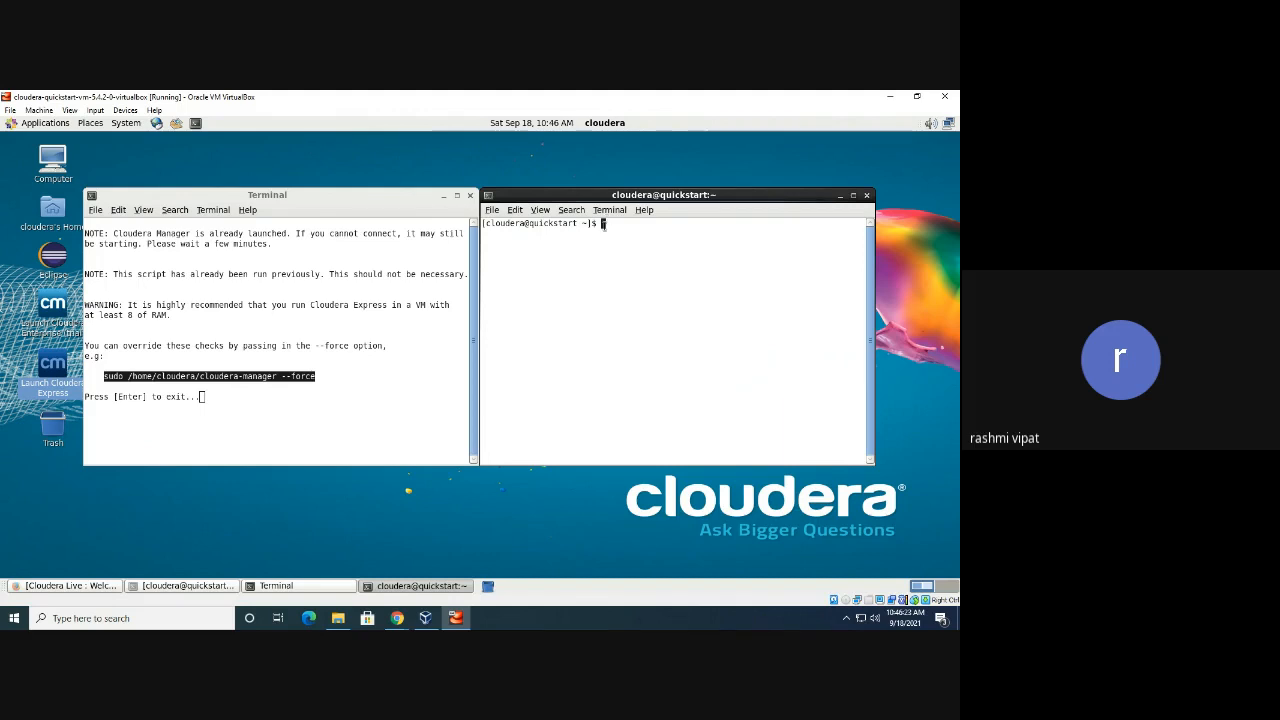
pyautogui.rightClick(605, 227)
pyautogui.click(637, 297)
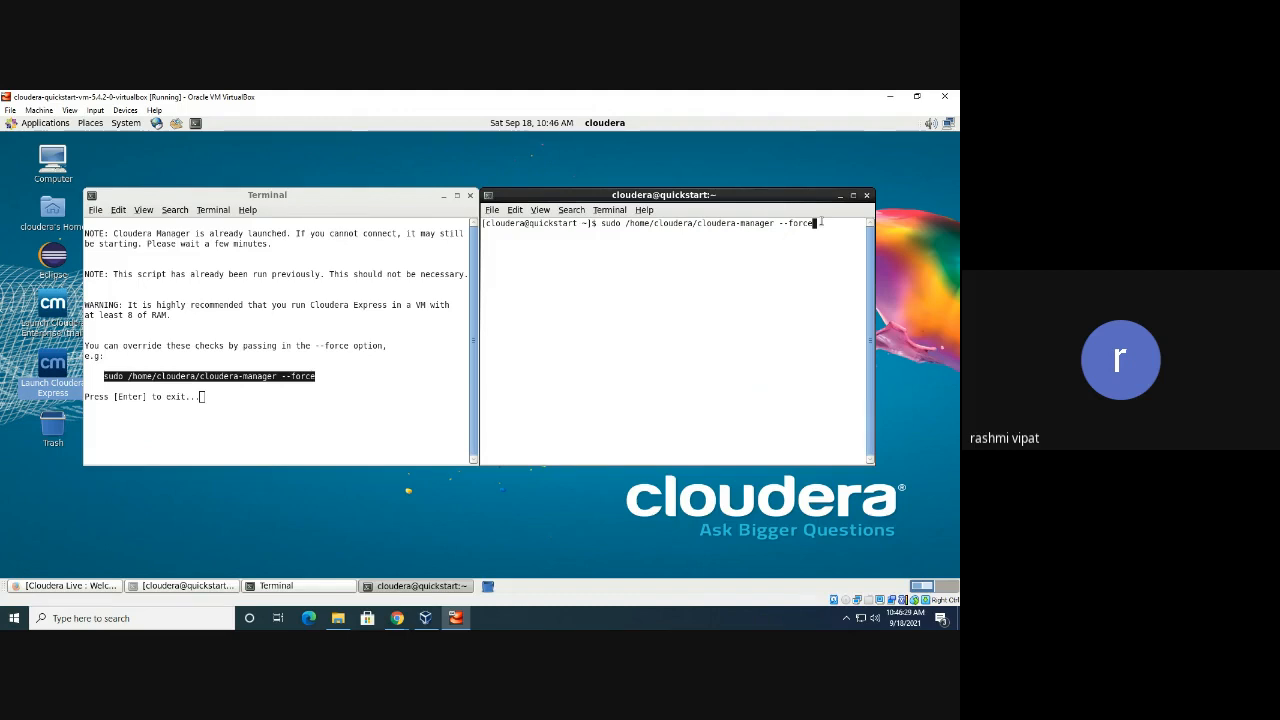
pyautogui.press('Return')
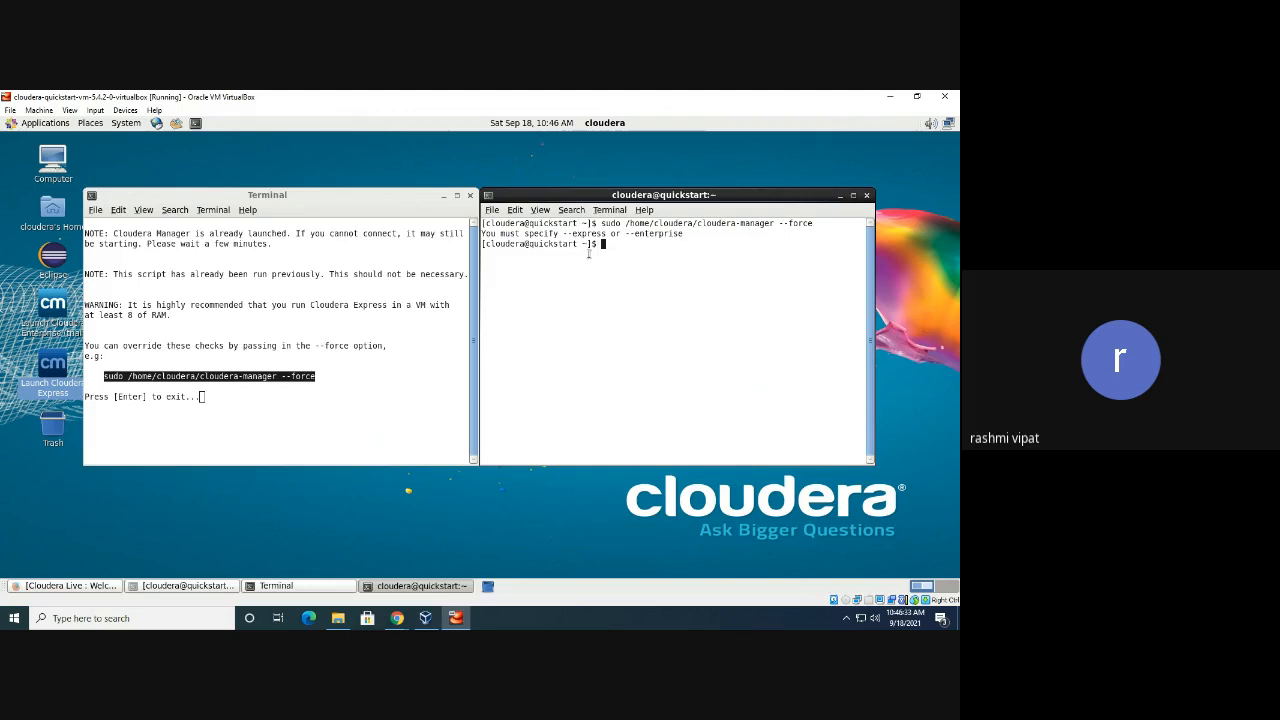
# Highlight the error message and its --express and --enterprise options in the terminal
pyautogui.moveTo(482, 233); pyautogui.dragTo(681, 234)
pyautogui.click(632, 271)
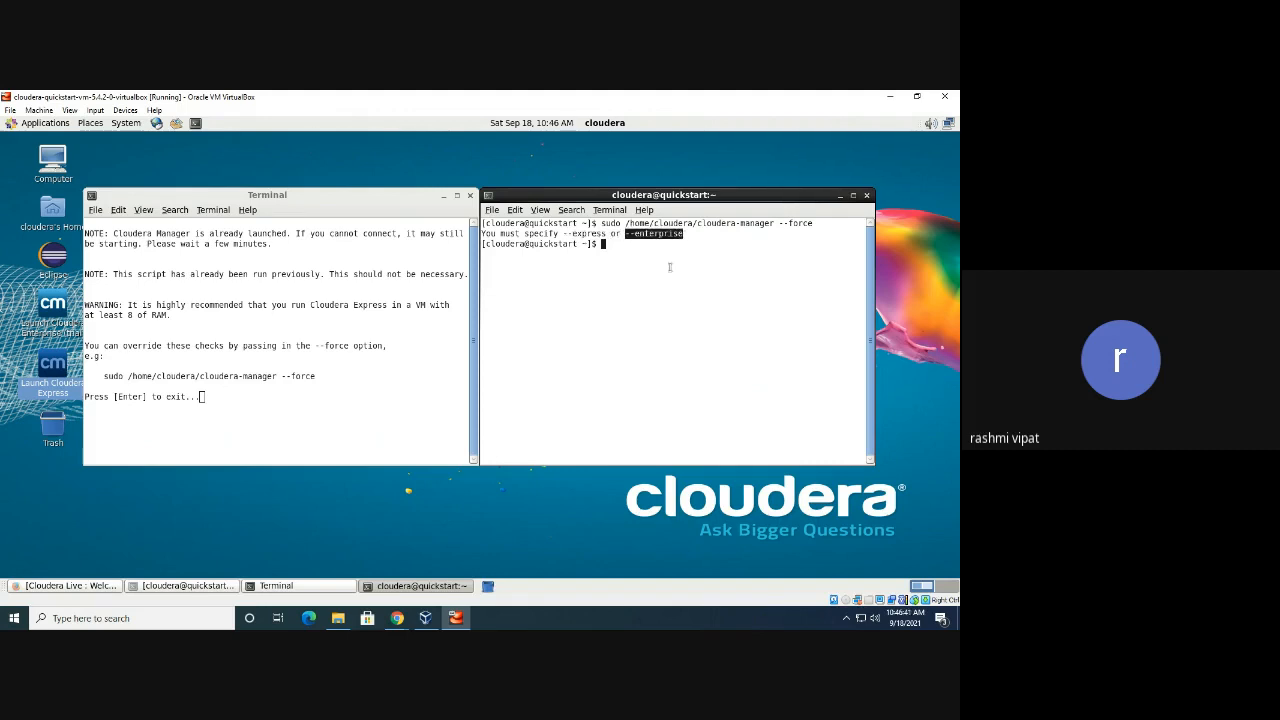
pyautogui.click(670, 267)
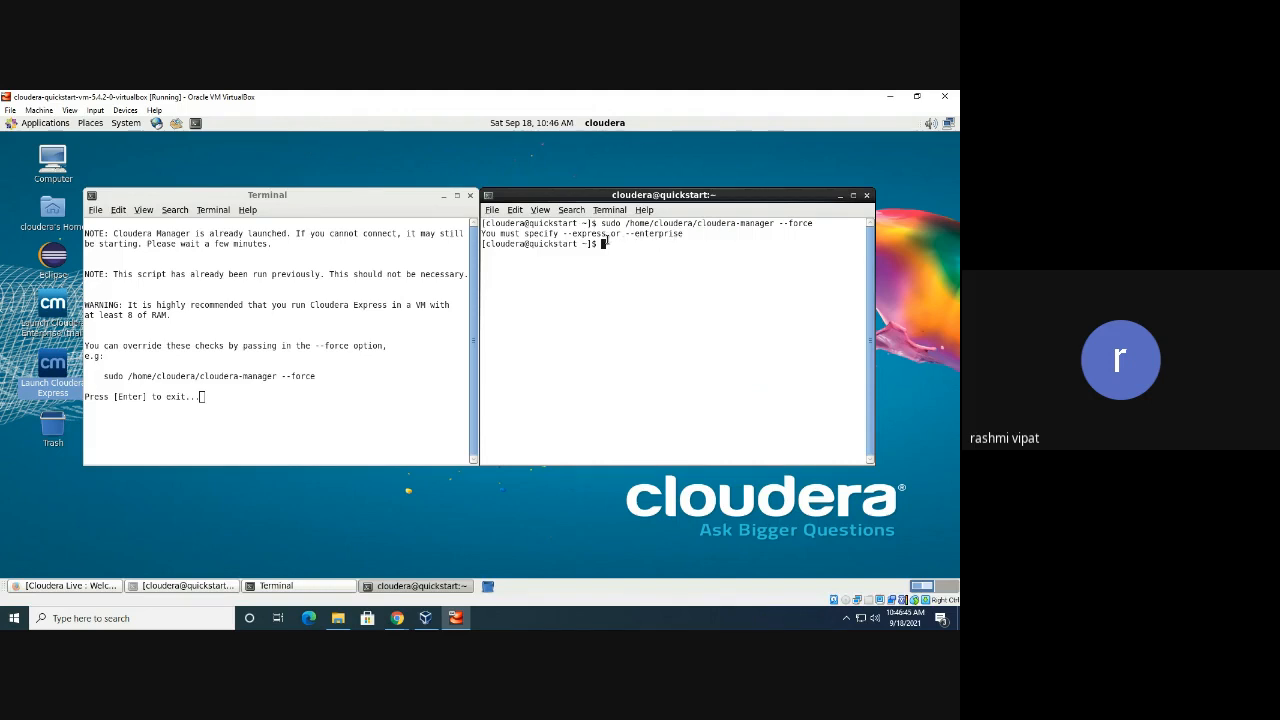
pyautogui.moveTo(563, 234)
pyautogui.mouseDown()
pyautogui.moveTo(689, 238)
pyautogui.moveTo(563, 234)
pyautogui.mouseUp()
pyautogui.click(688, 249)
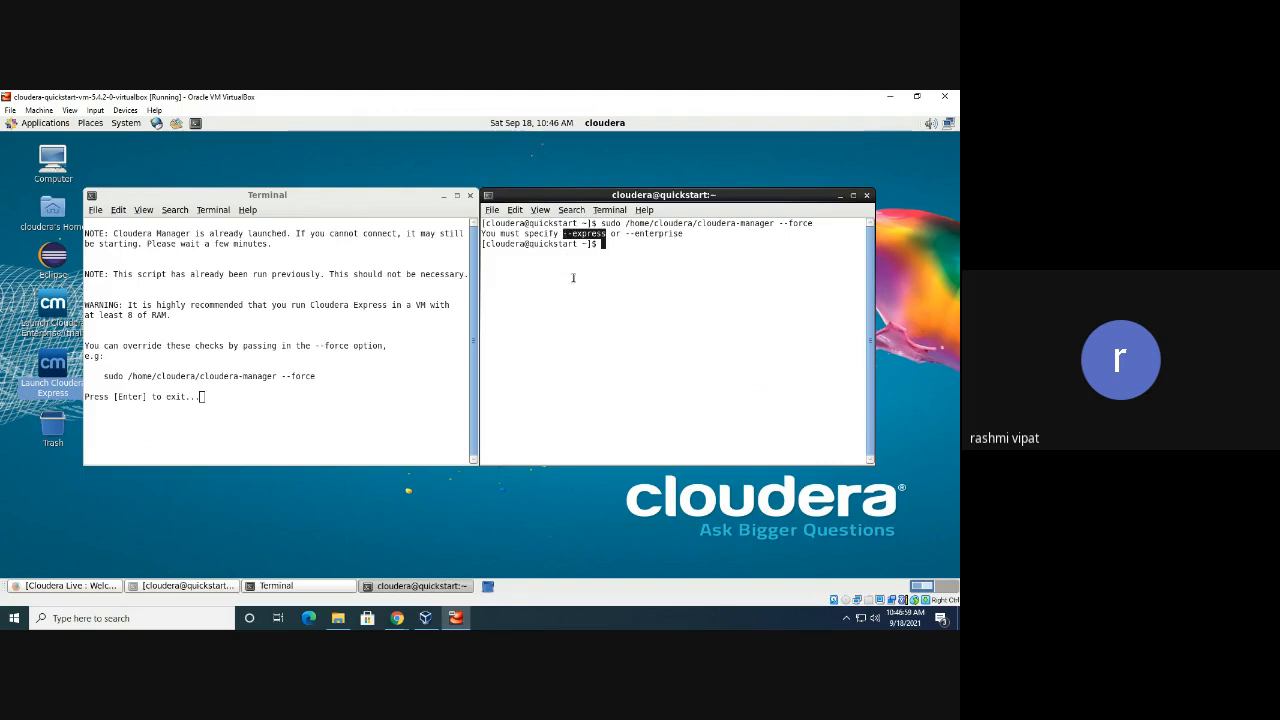
pyautogui.click(617, 249)
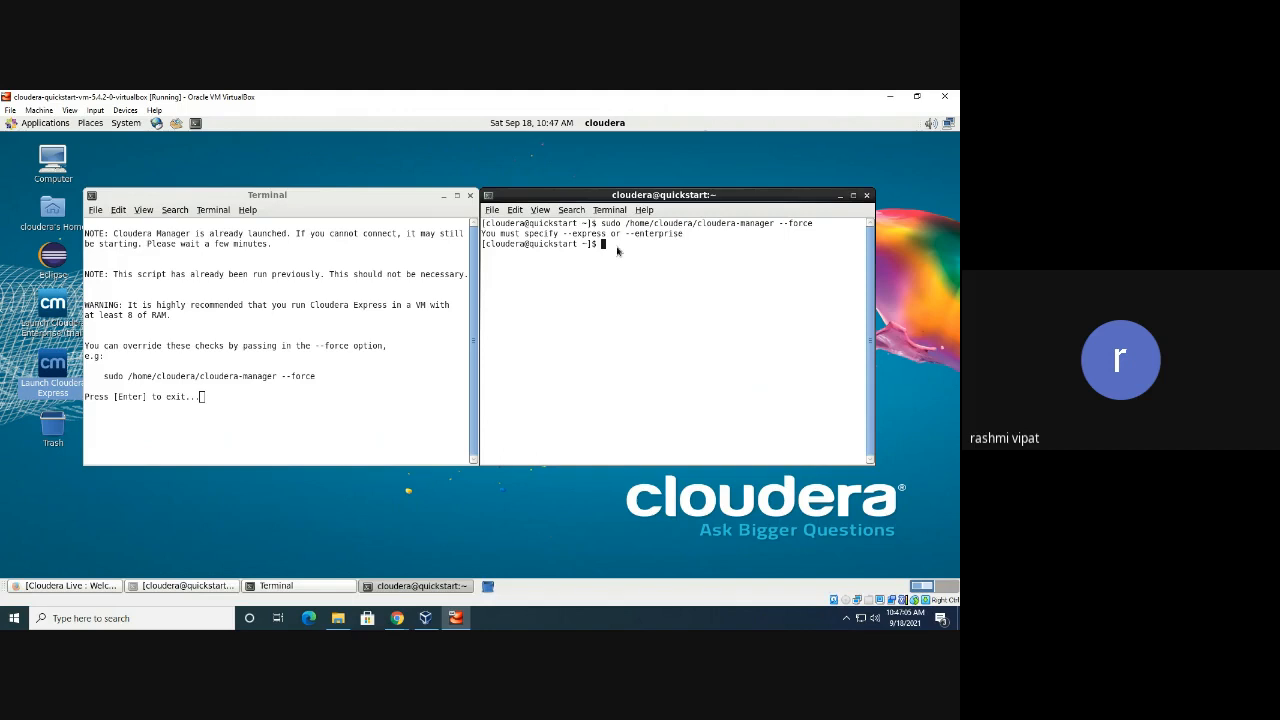
# Rerun the pasted cloudera-manager --force command with --express added
pyautogui.rightClick(617, 248)
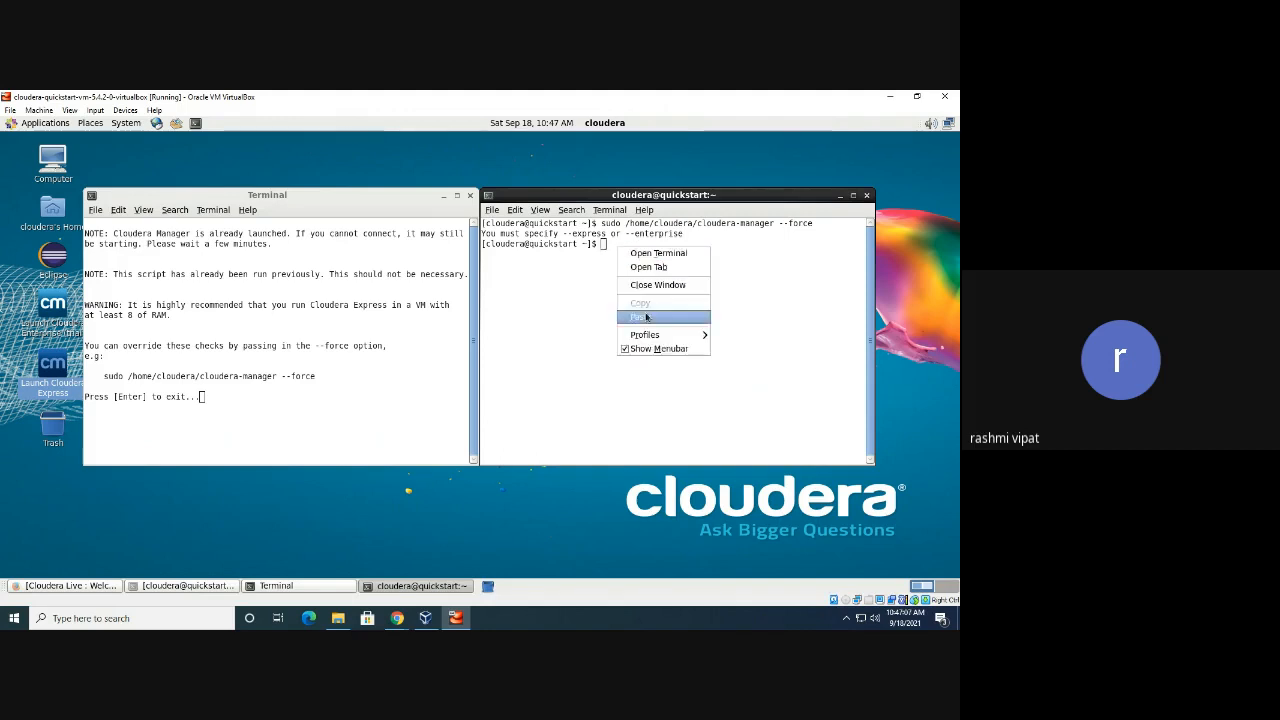
pyautogui.click(646, 316)
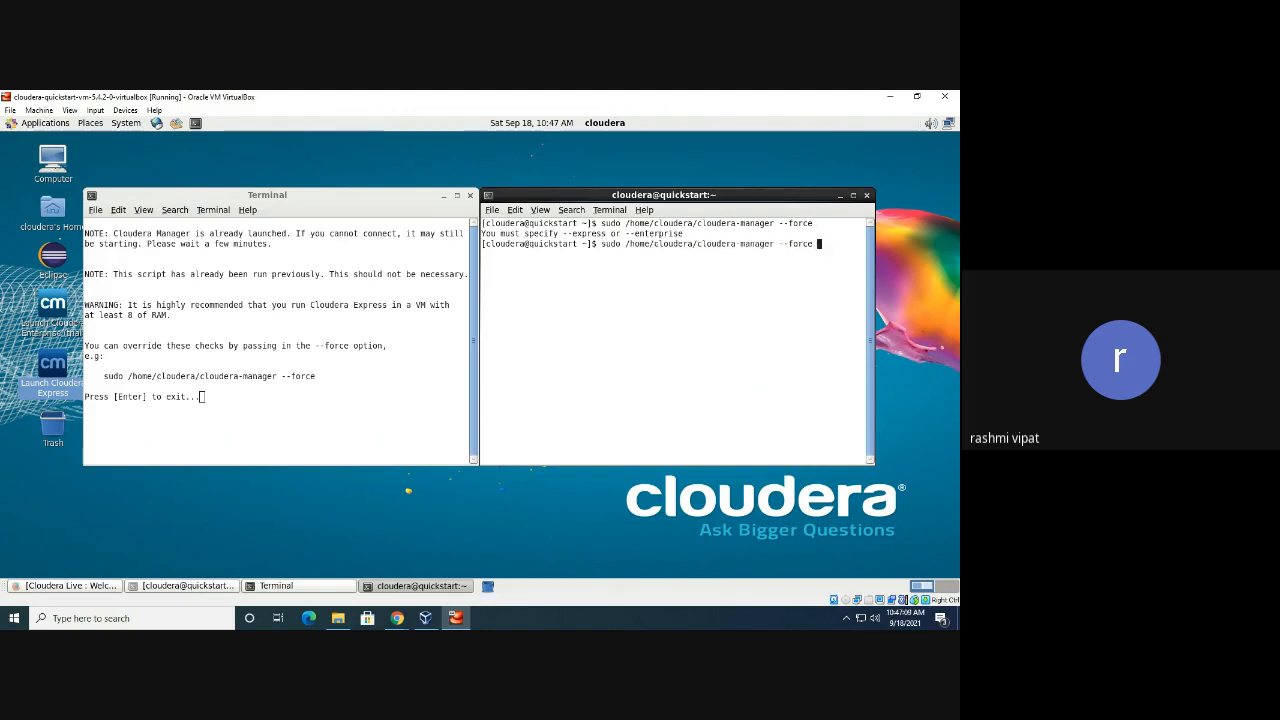
pyautogui.write('--e')
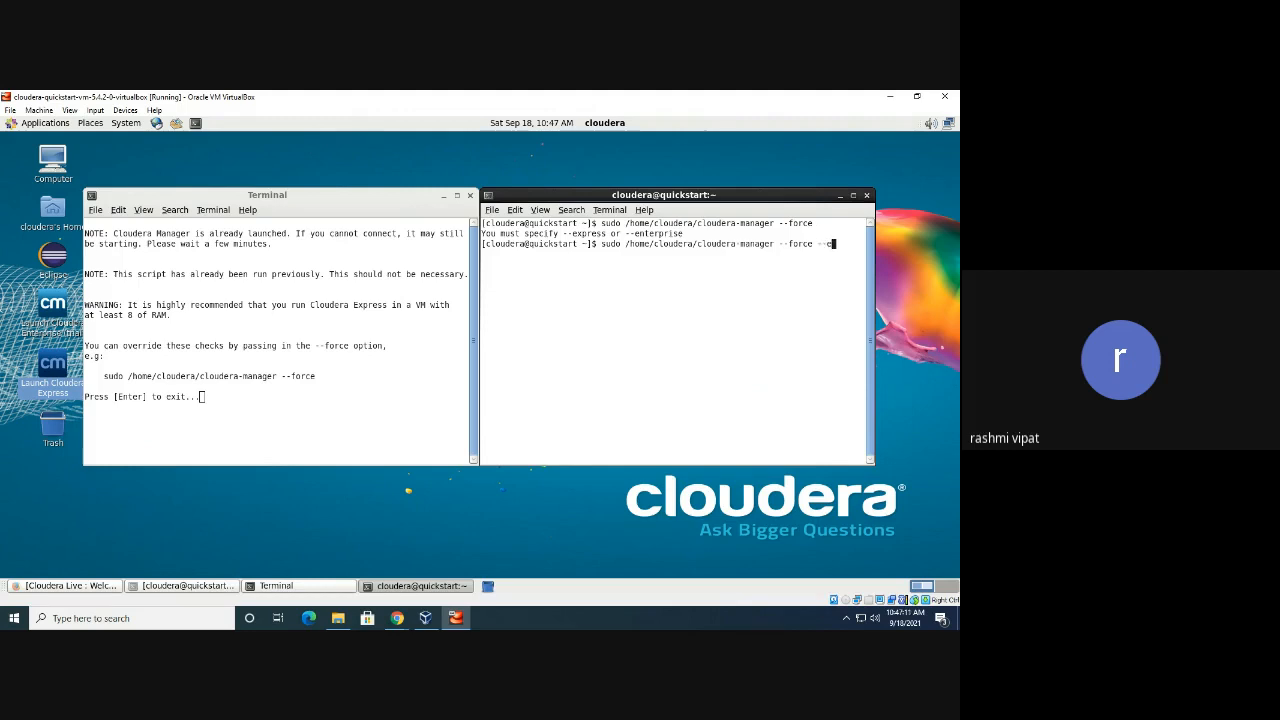
pyautogui.write('xpress')
pyautogui.press('Return')
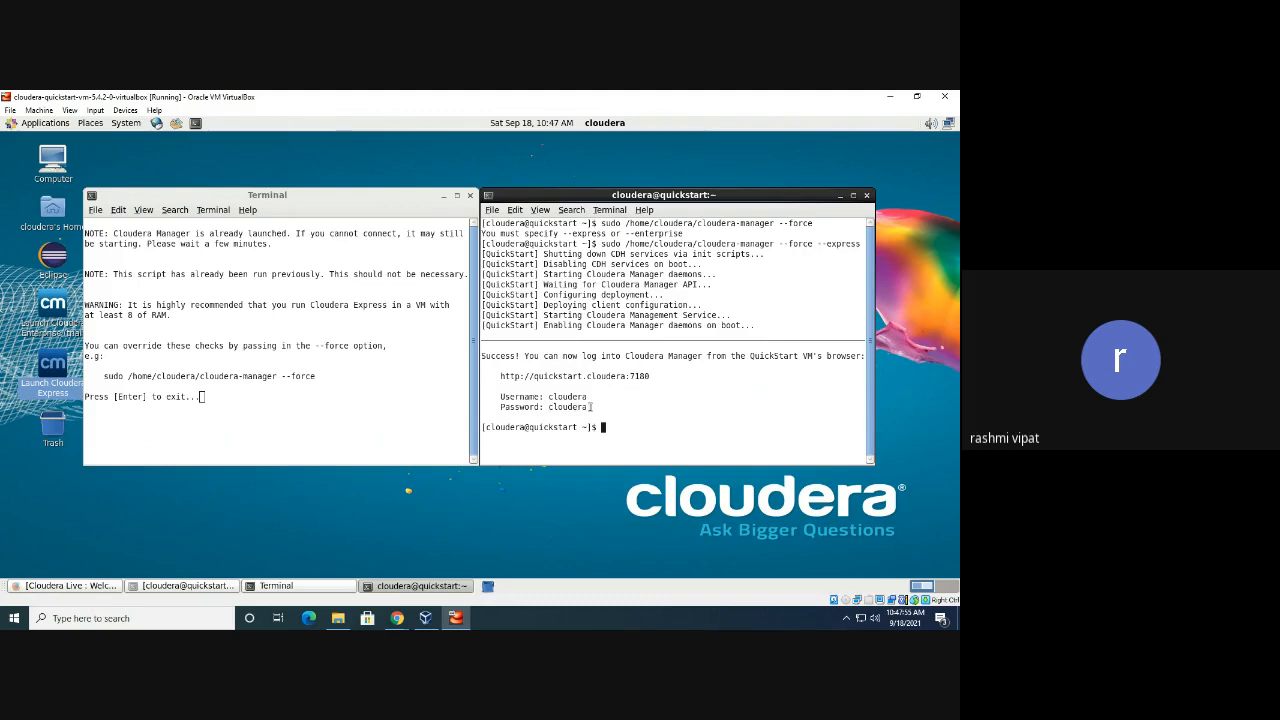
# Open the quickstart.cloudera:7180 link, accept the policy, and log in with Remember me ticked
pyautogui.rightClick(573, 382)
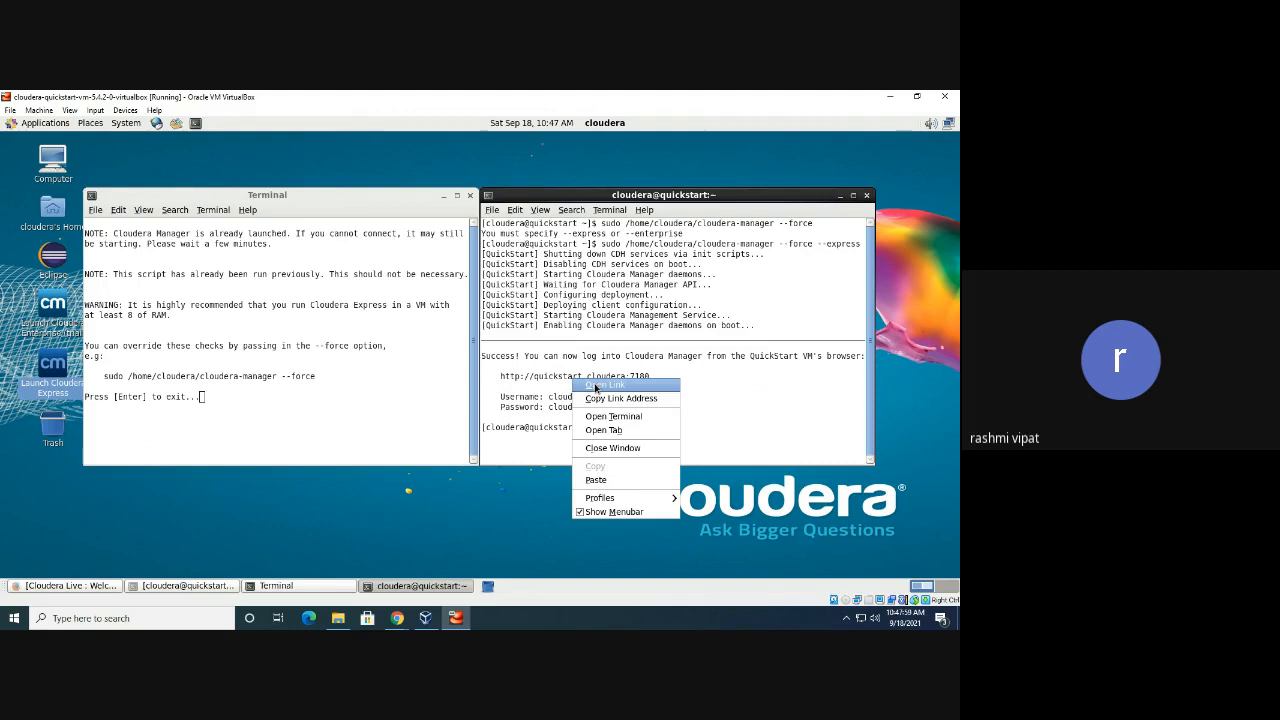
pyautogui.click(595, 386)
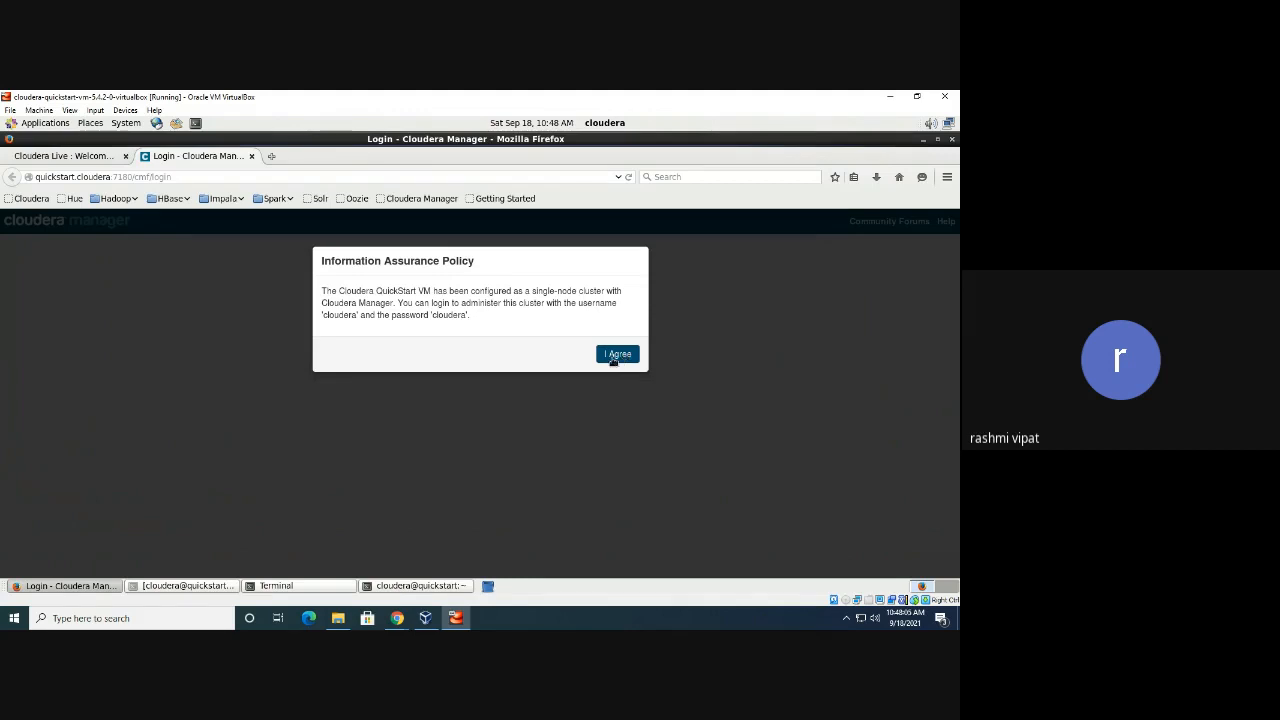
pyautogui.click(616, 356)
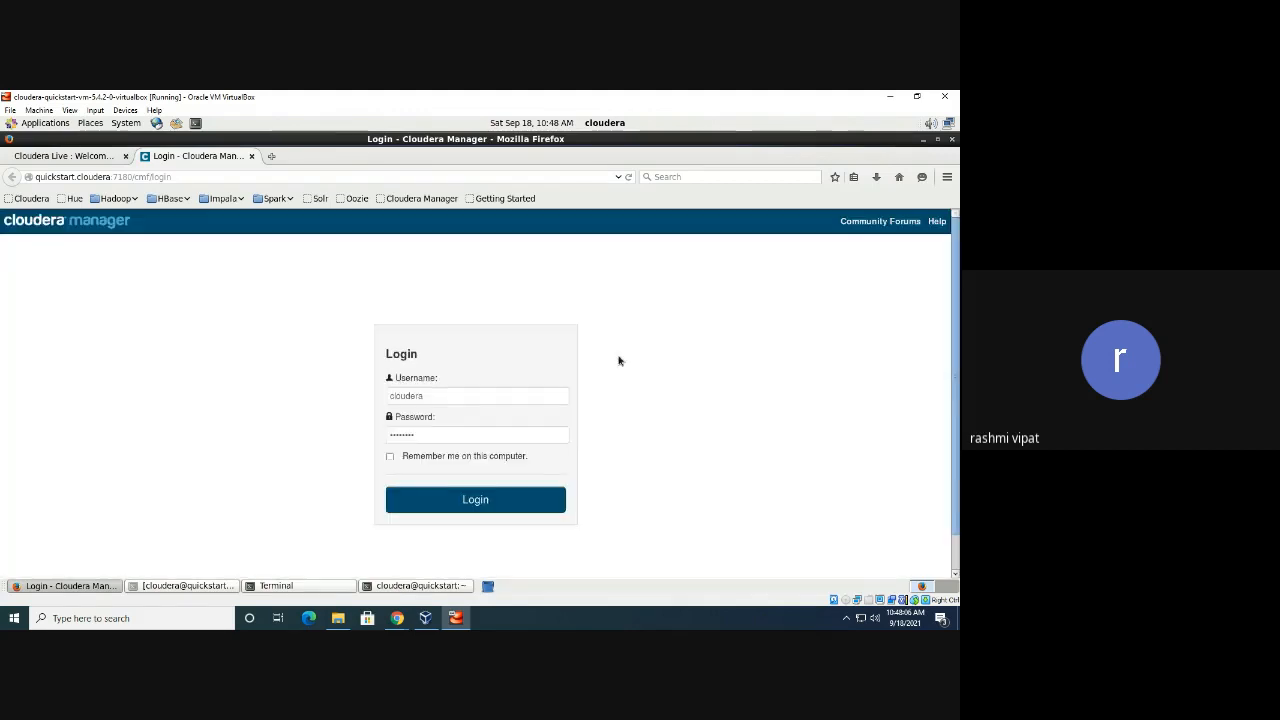
pyautogui.click(445, 399)
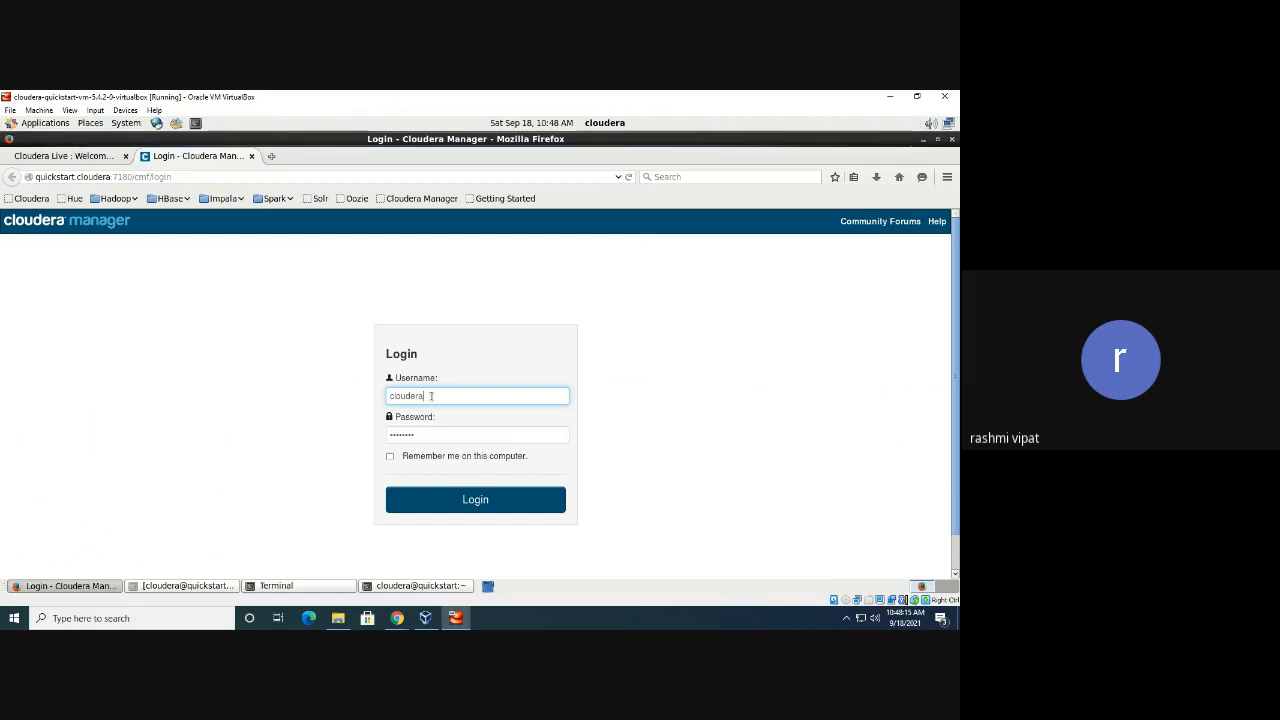
pyautogui.click(390, 460)
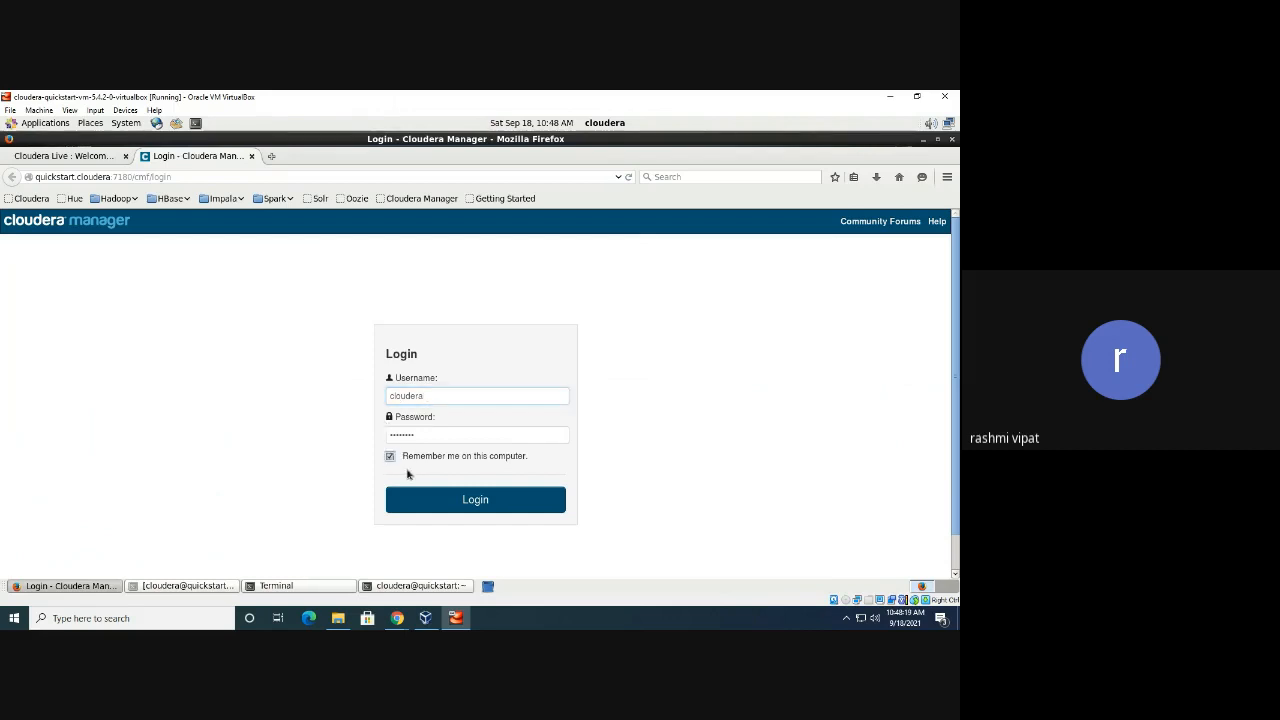
pyautogui.click(463, 502)
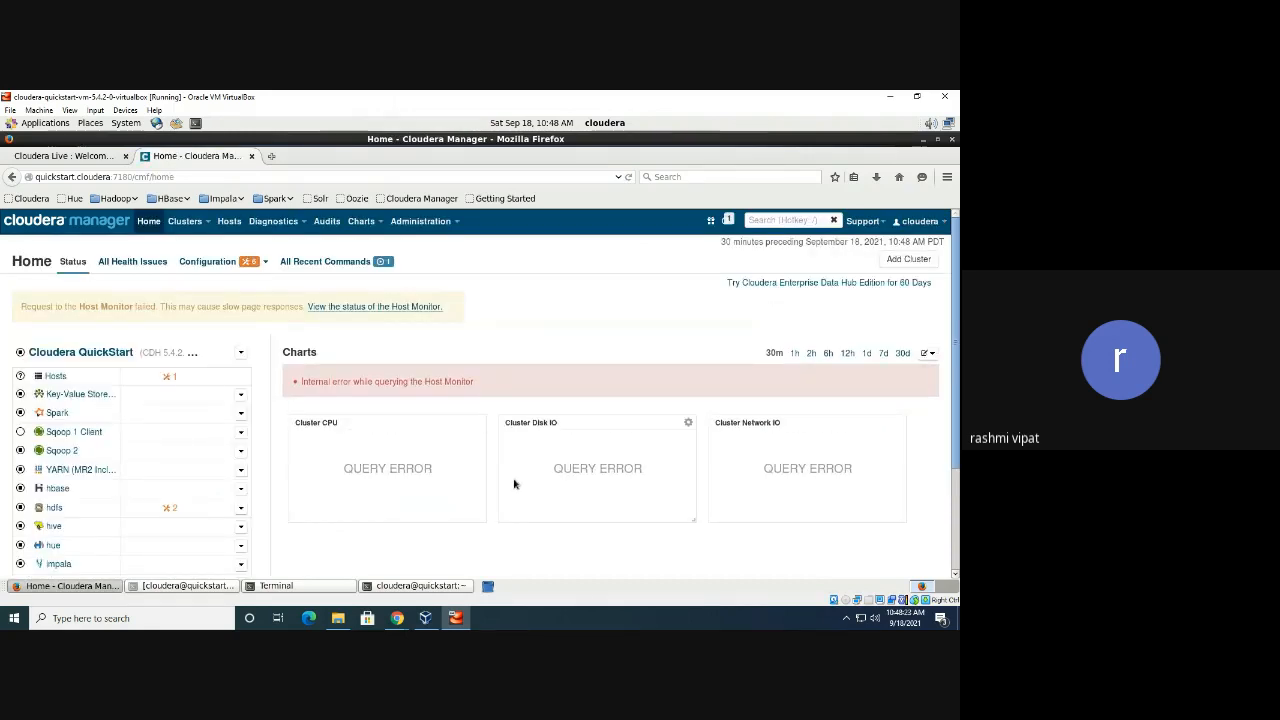
pyautogui.scroll(-1, 514, 484)
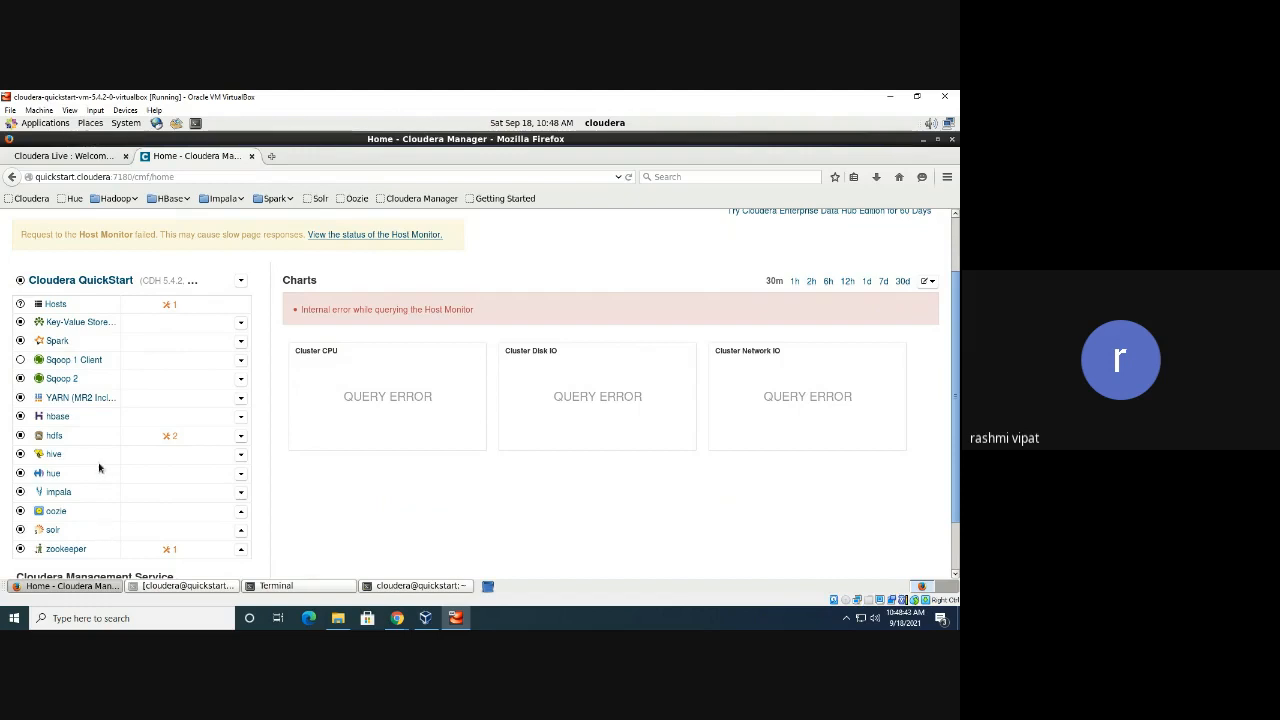
pyautogui.scroll(-1, 100, 466)
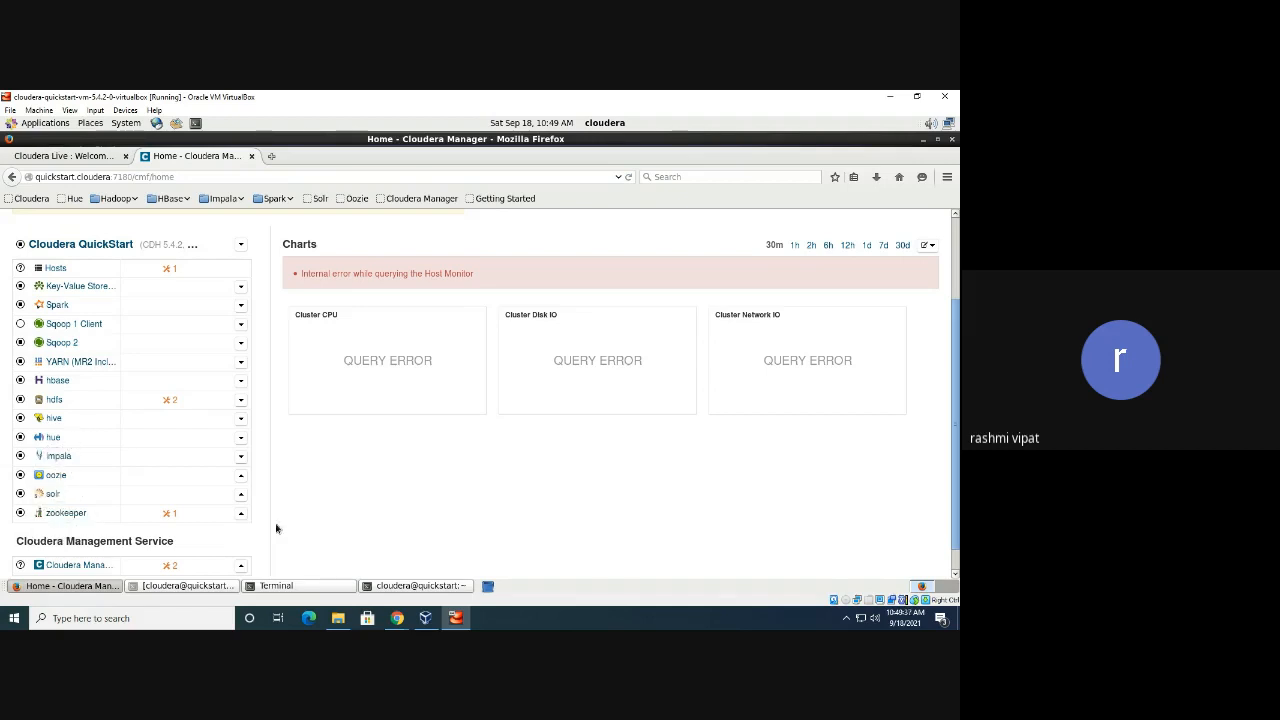
pyautogui.scroll(-1, 295, 405)
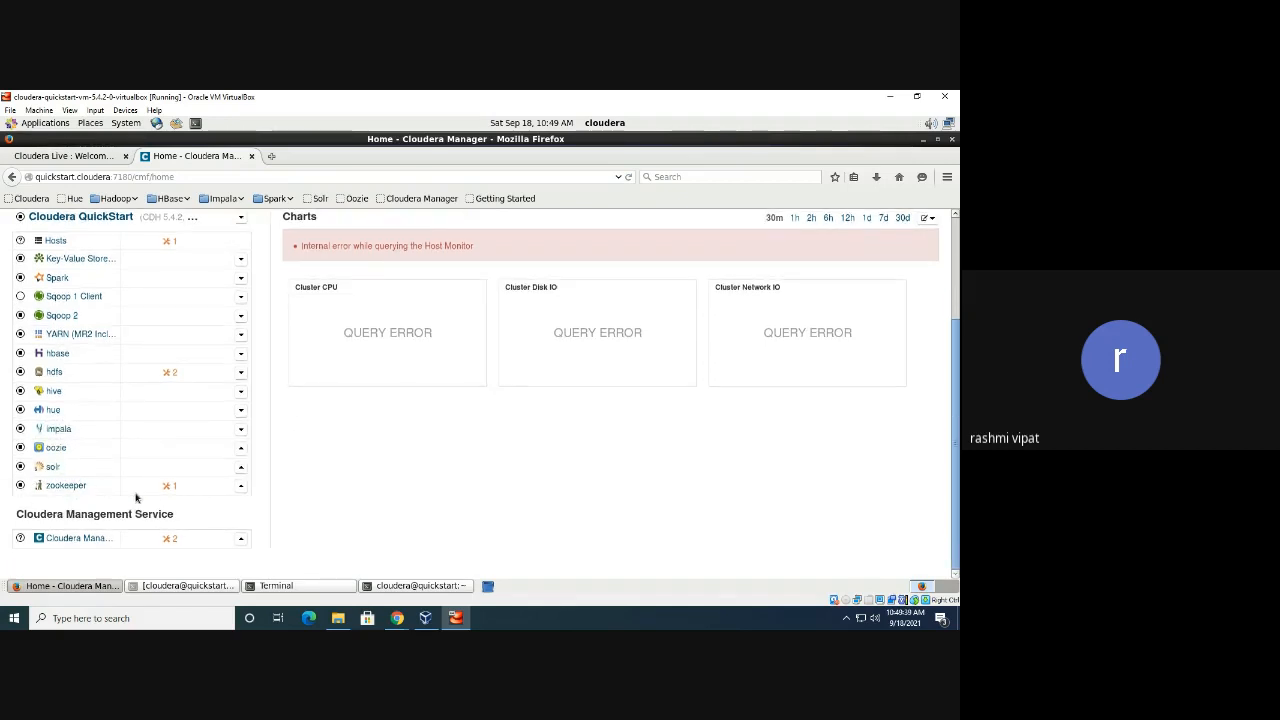
# Explore the hdfs row's link options and open the hdfs service status page
pyautogui.rightClick(57, 375)
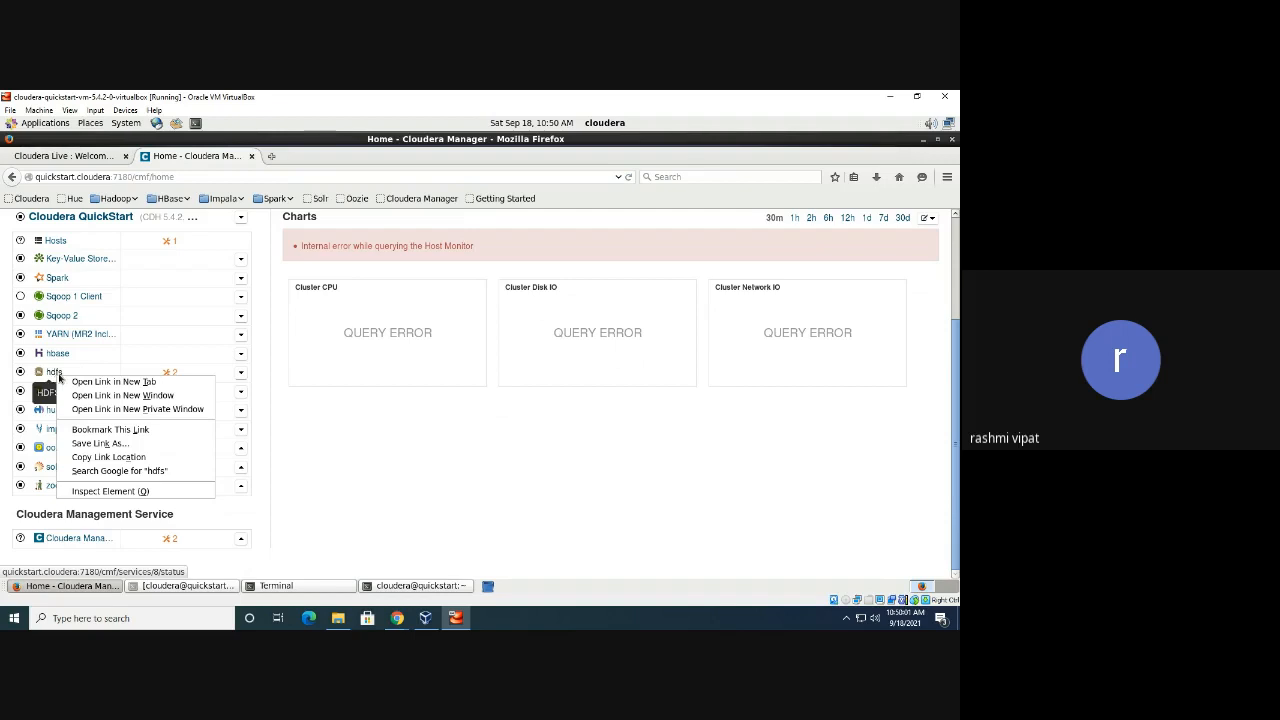
pyautogui.click(242, 374)
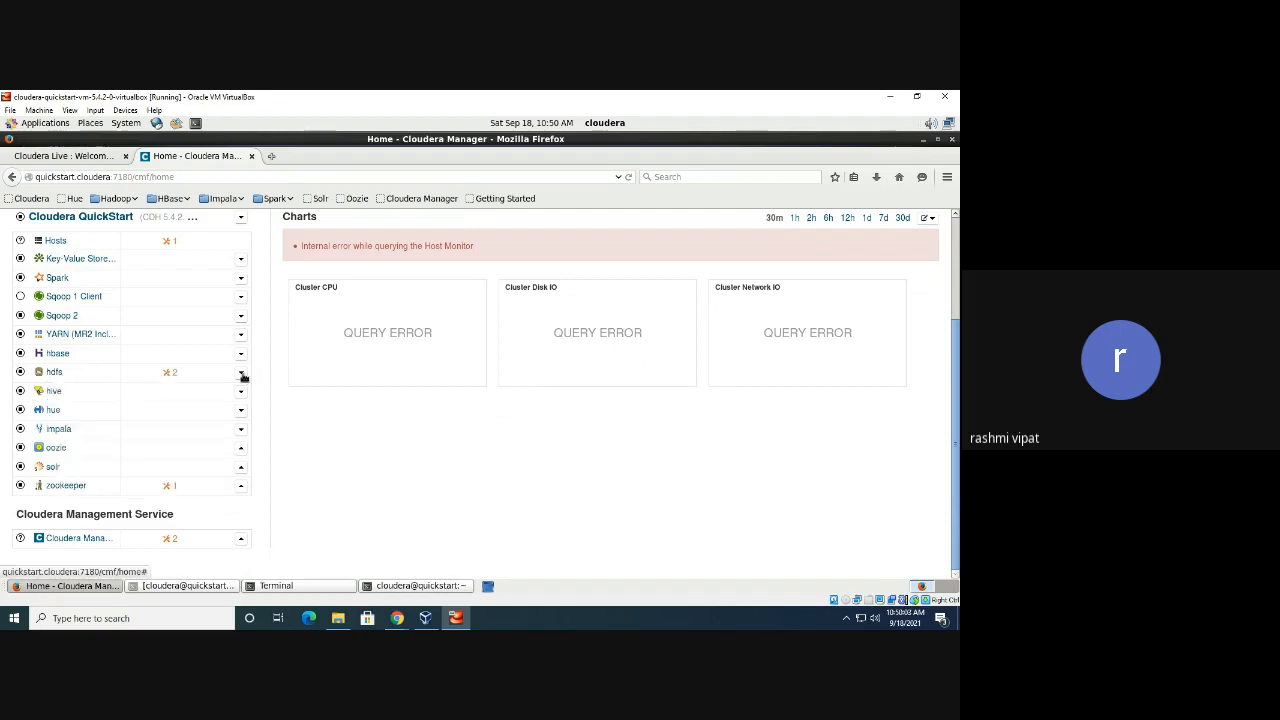
pyautogui.click(242, 374)
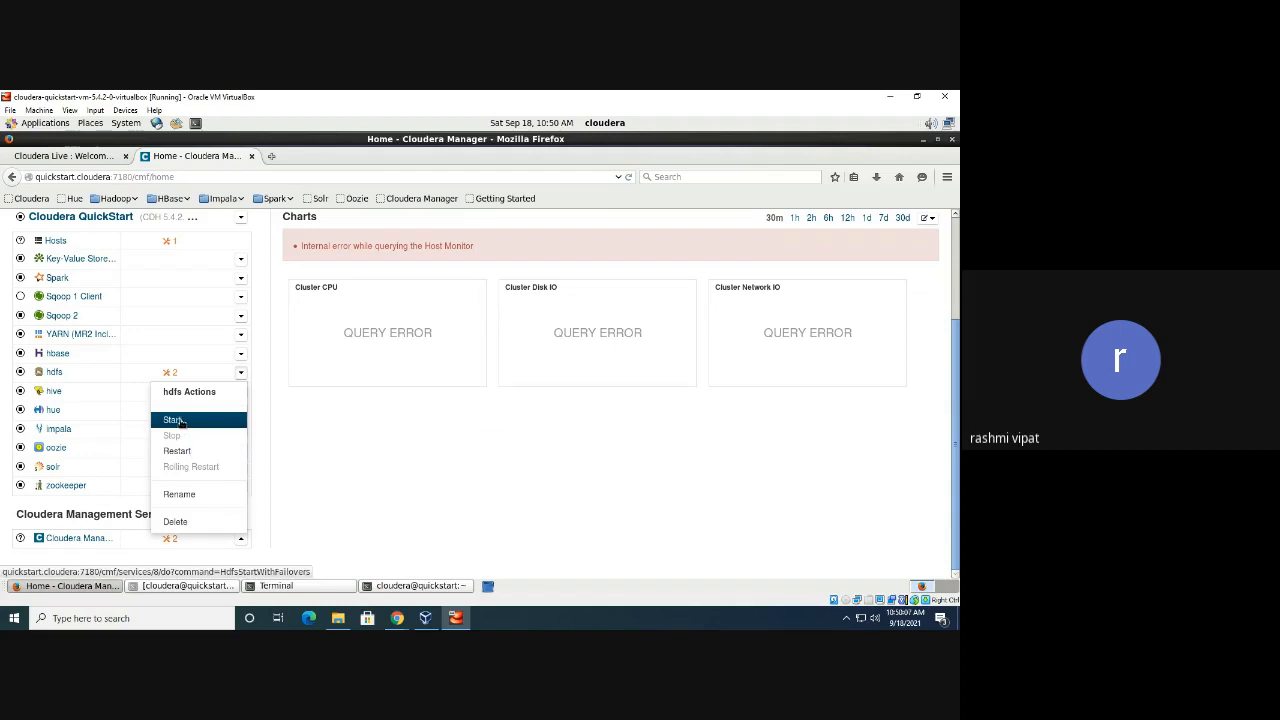
pyautogui.rightClick(55, 372)
pyautogui.click(441, 454)
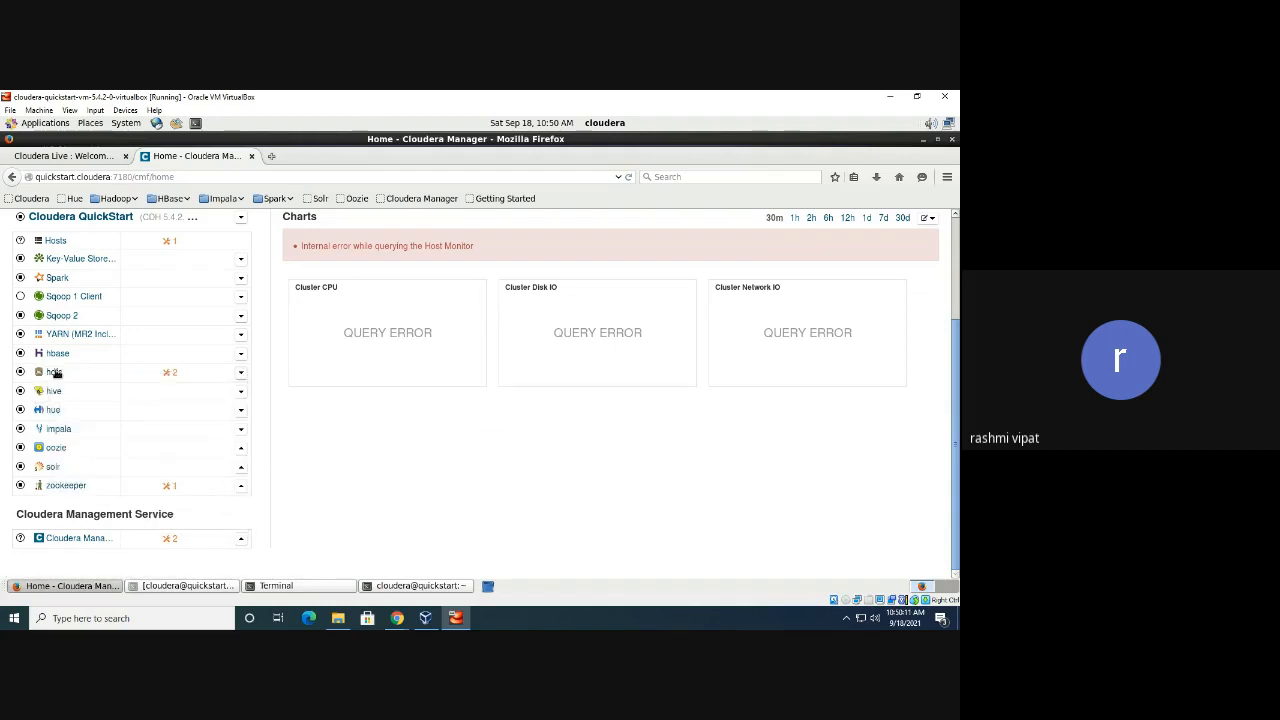
pyautogui.click(54, 373)
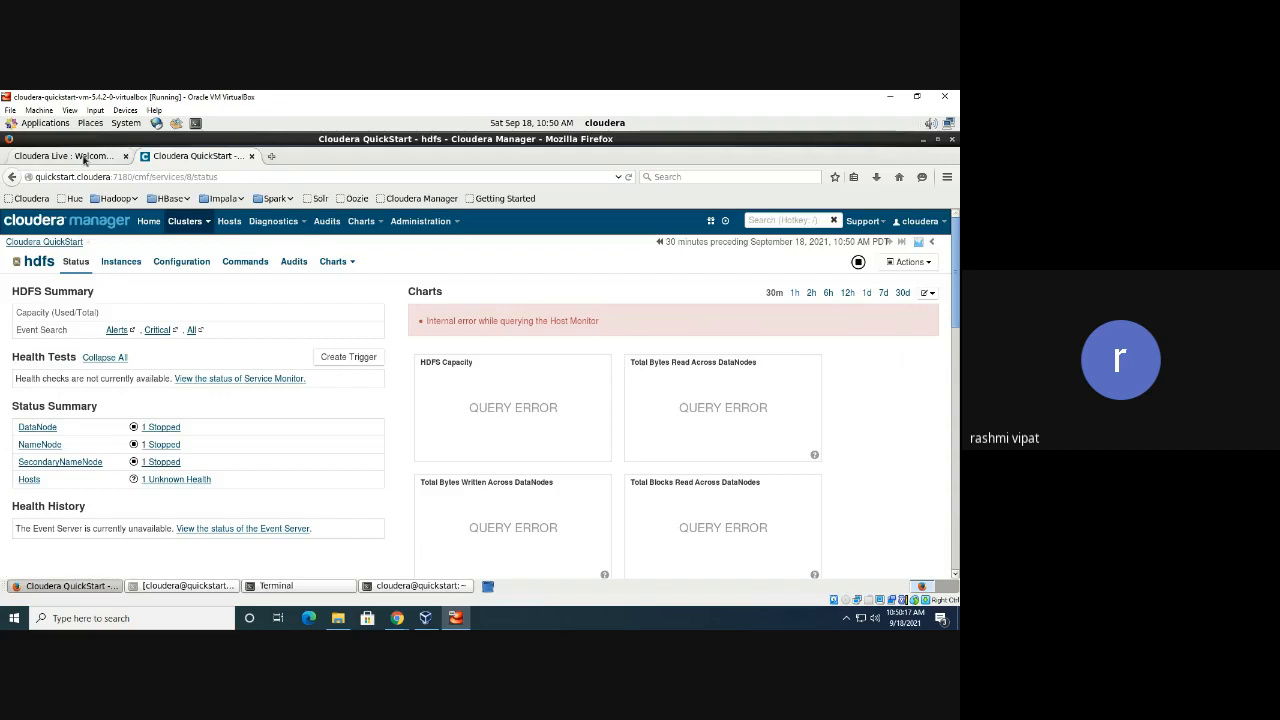
# Return to the cluster Home page and choose Start from the hdfs actions menu
pyautogui.click(84, 157)
pyautogui.click(172, 158)
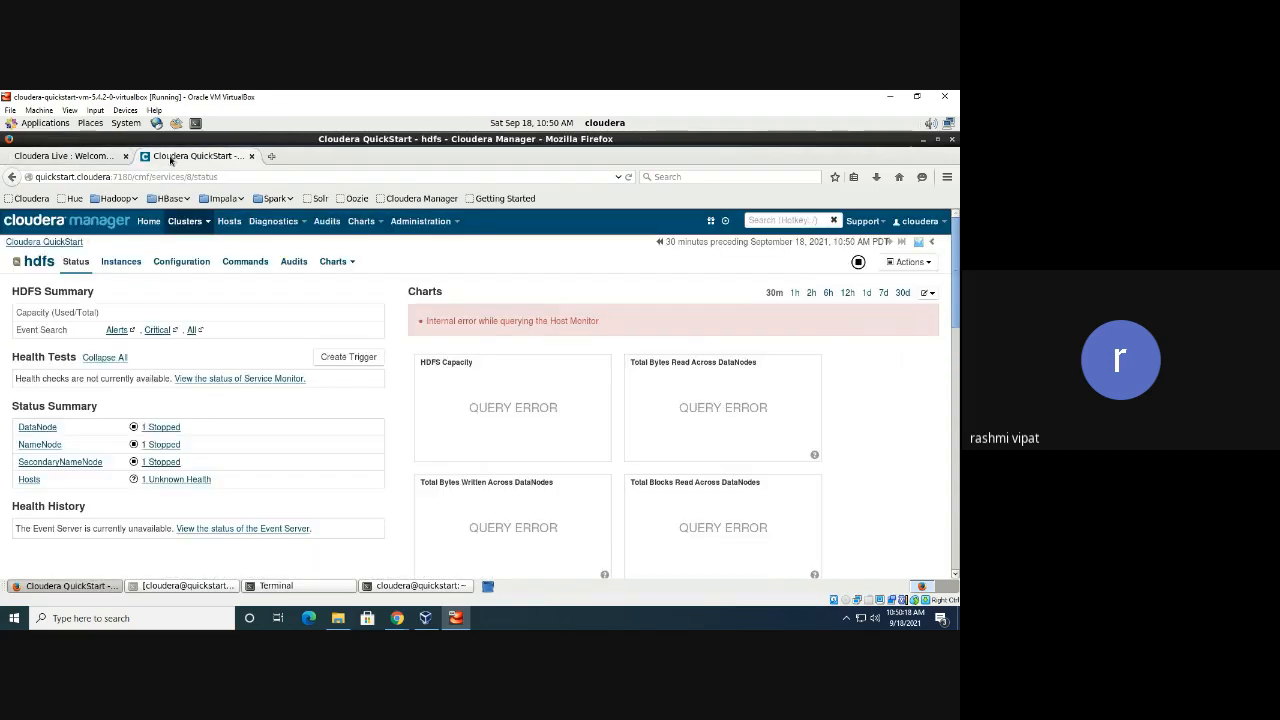
pyautogui.click(32, 242)
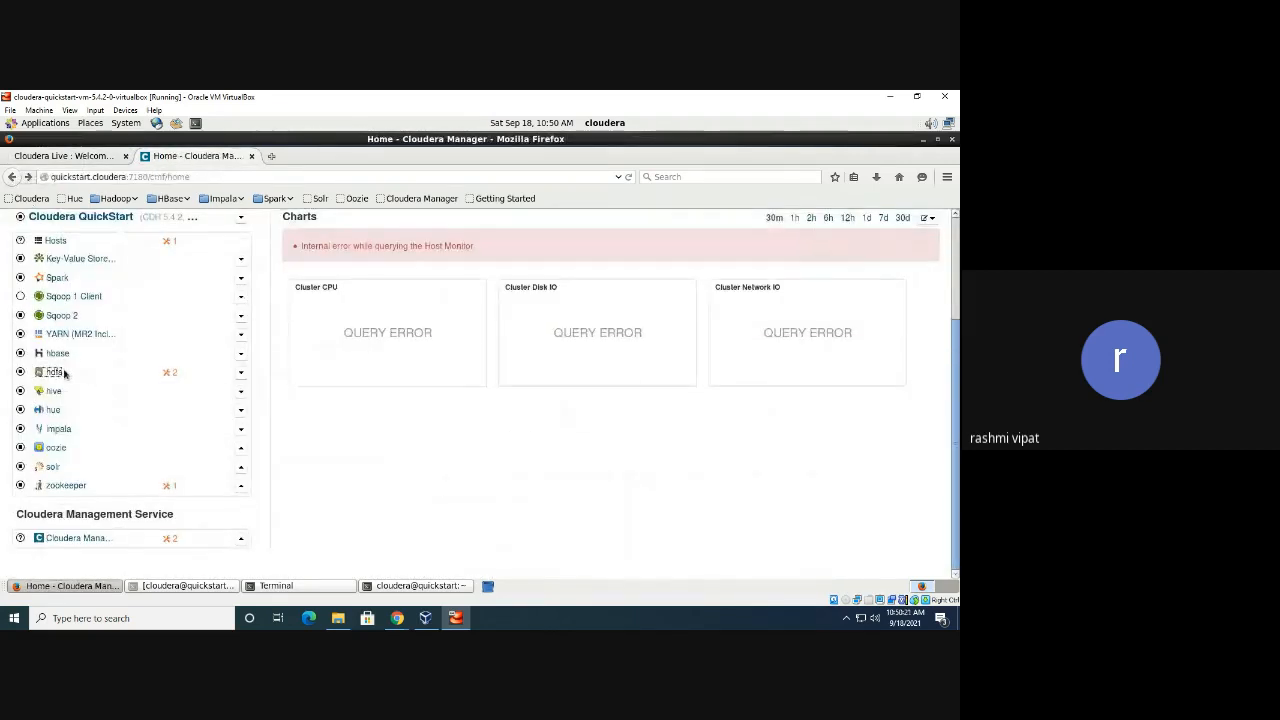
pyautogui.click(240, 373)
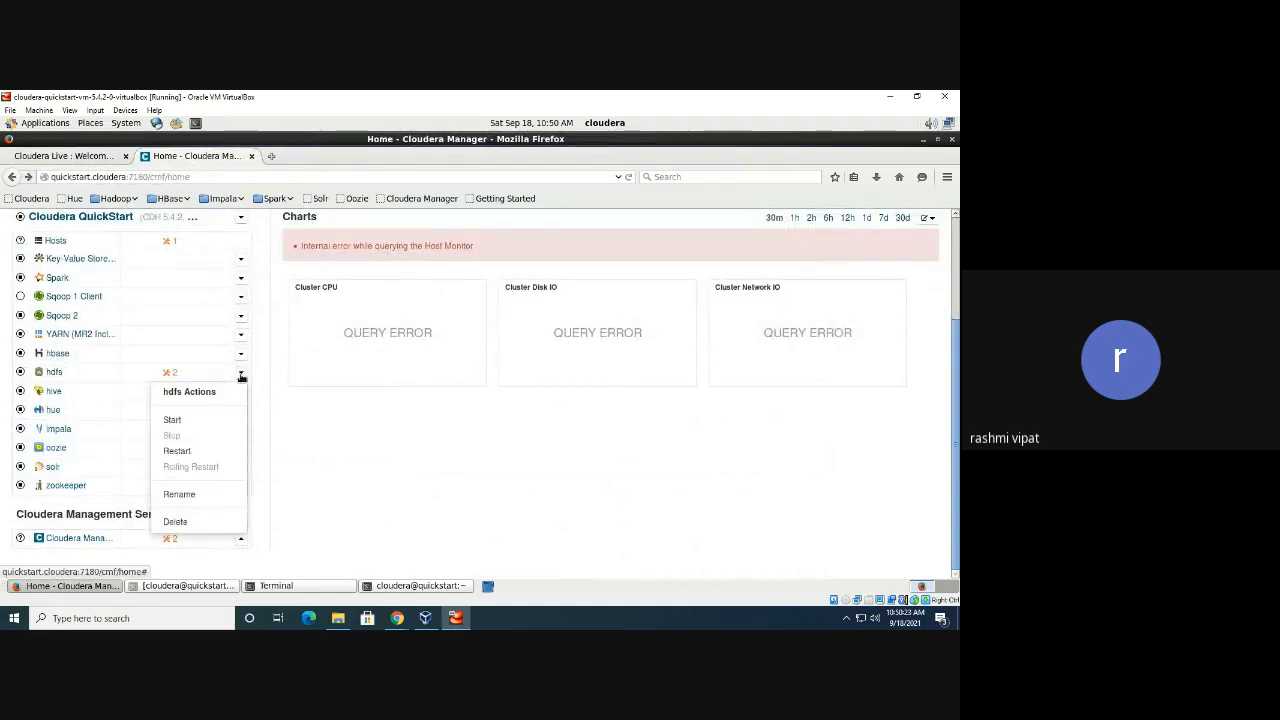
pyautogui.click(190, 421)
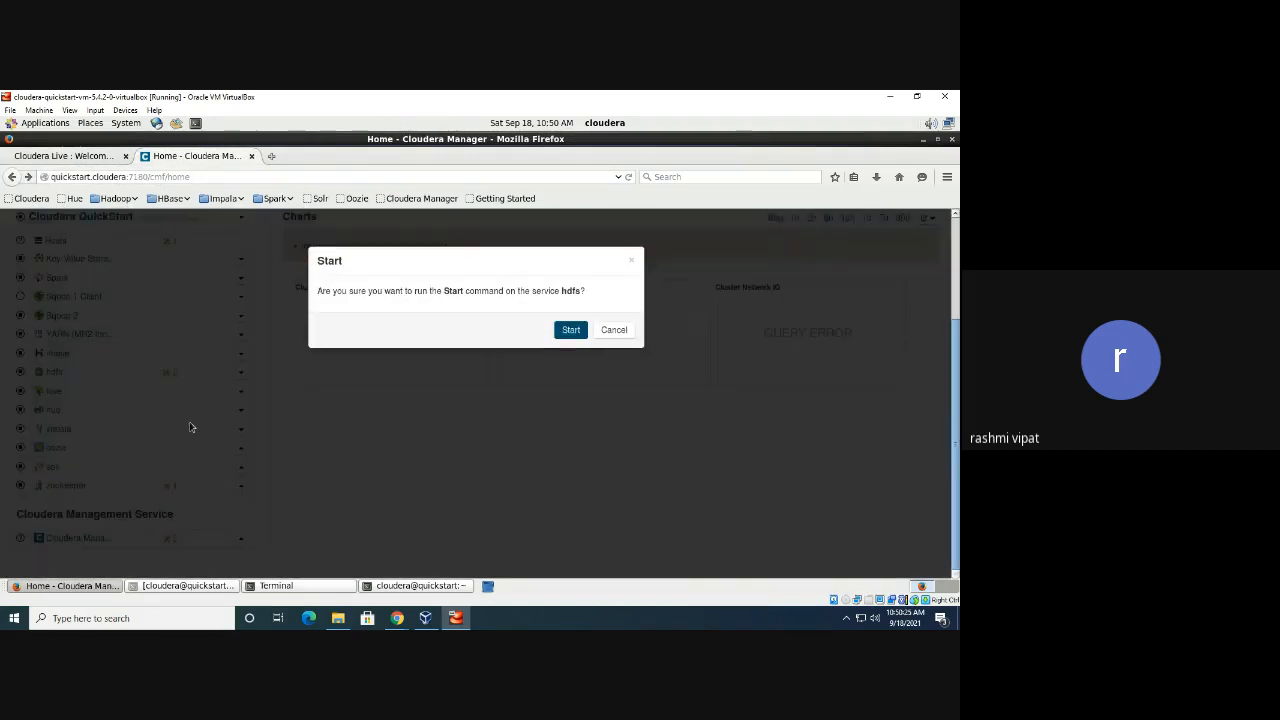
# Confirm the hdfs Start and expand the finished command's Child Commands
pyautogui.click(578, 334)
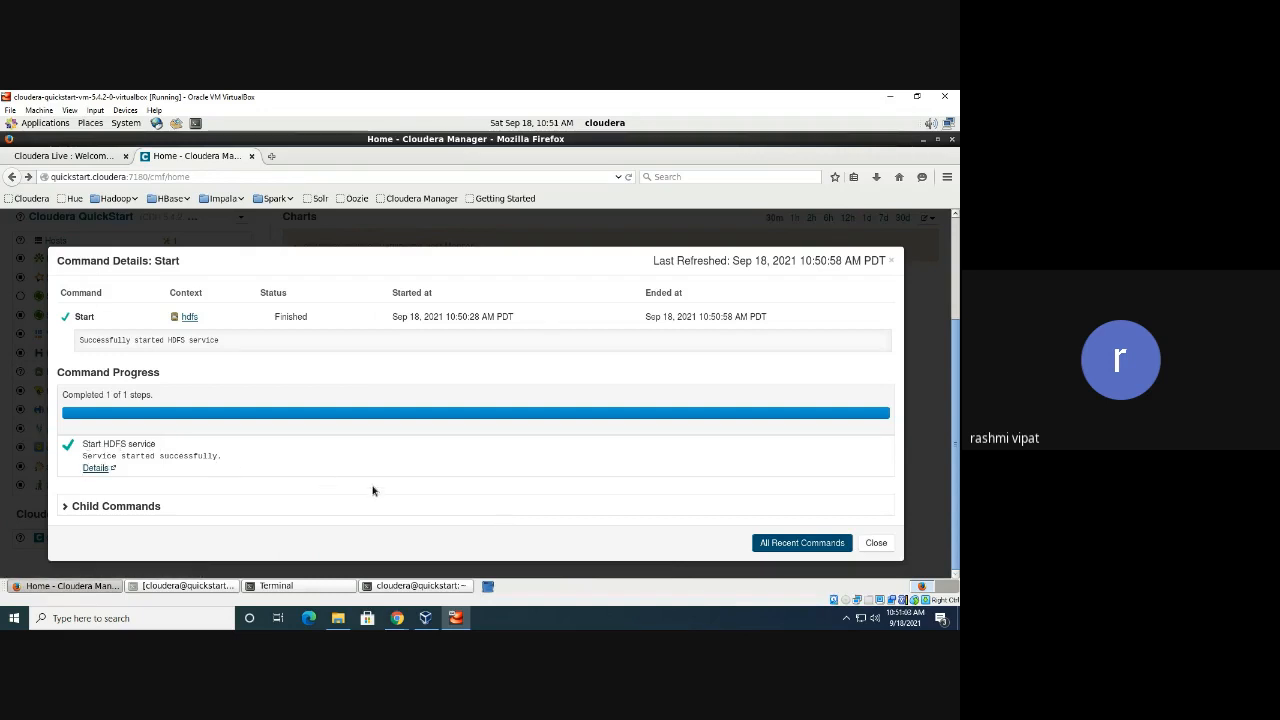
pyautogui.click(114, 508)
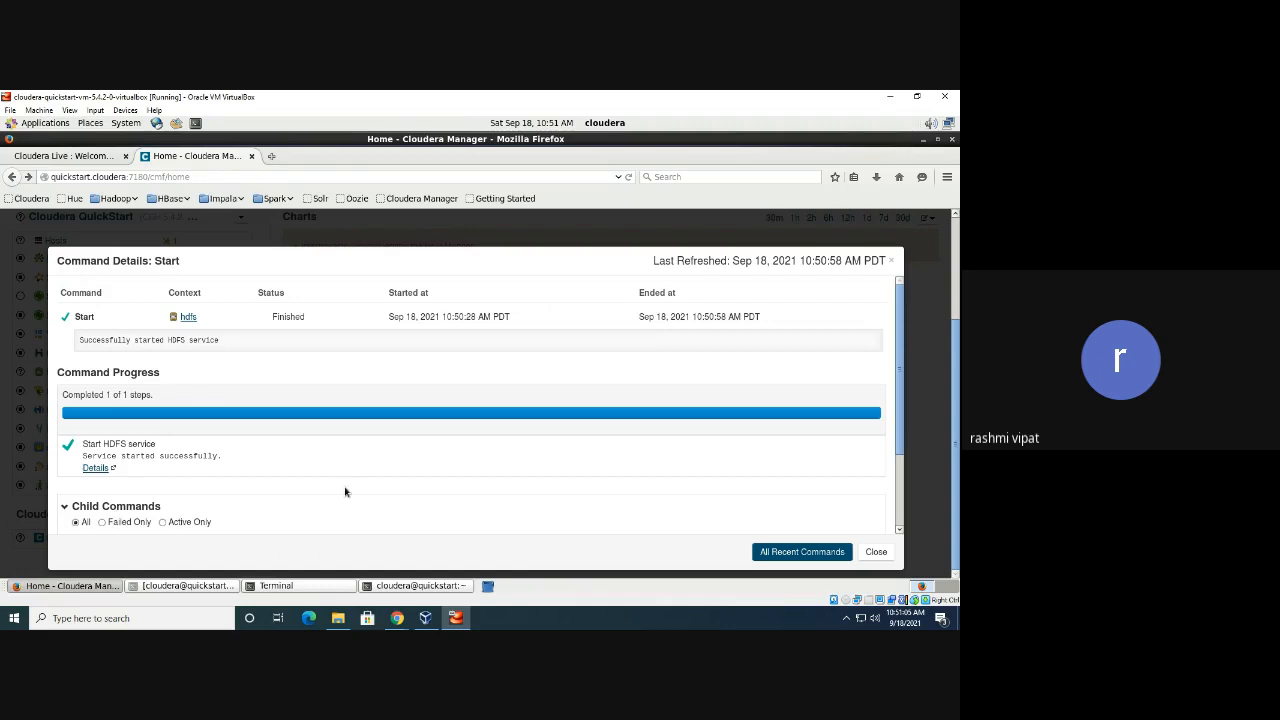
# Open the hdfs status page and a new terminal, then stop the meeting's screen share
pyautogui.click(188, 317)
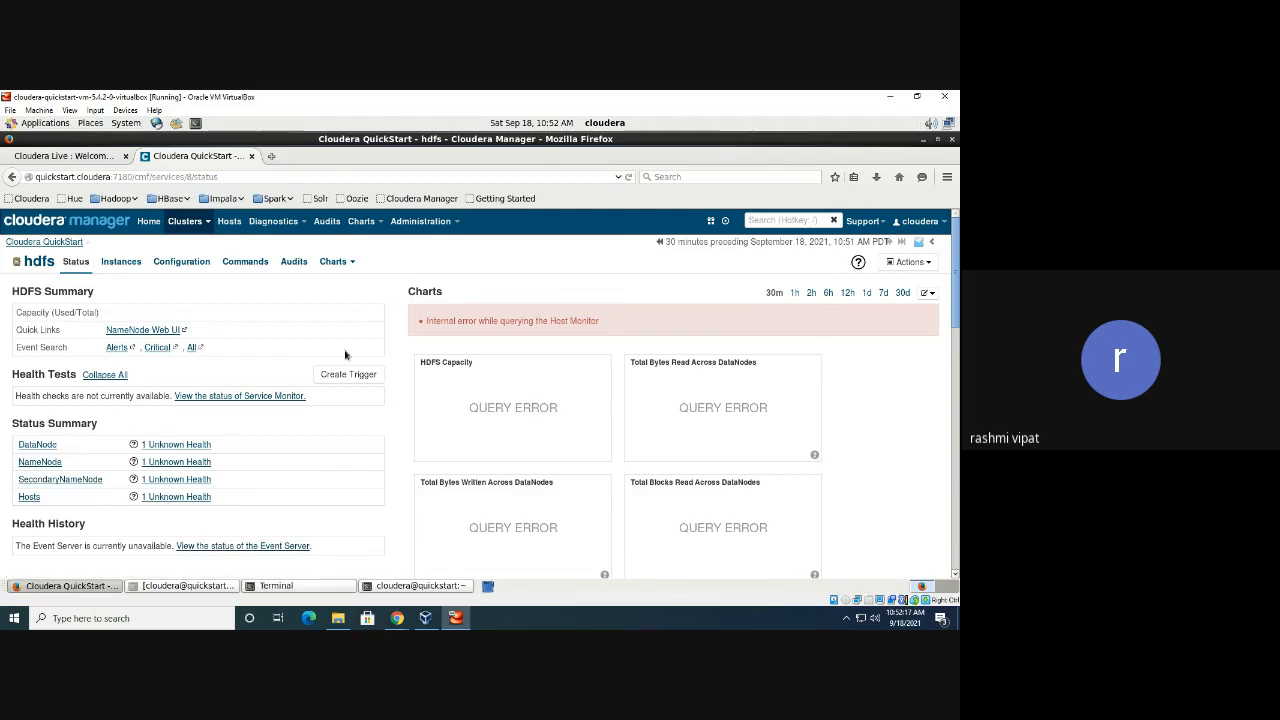
pyautogui.click(195, 124)
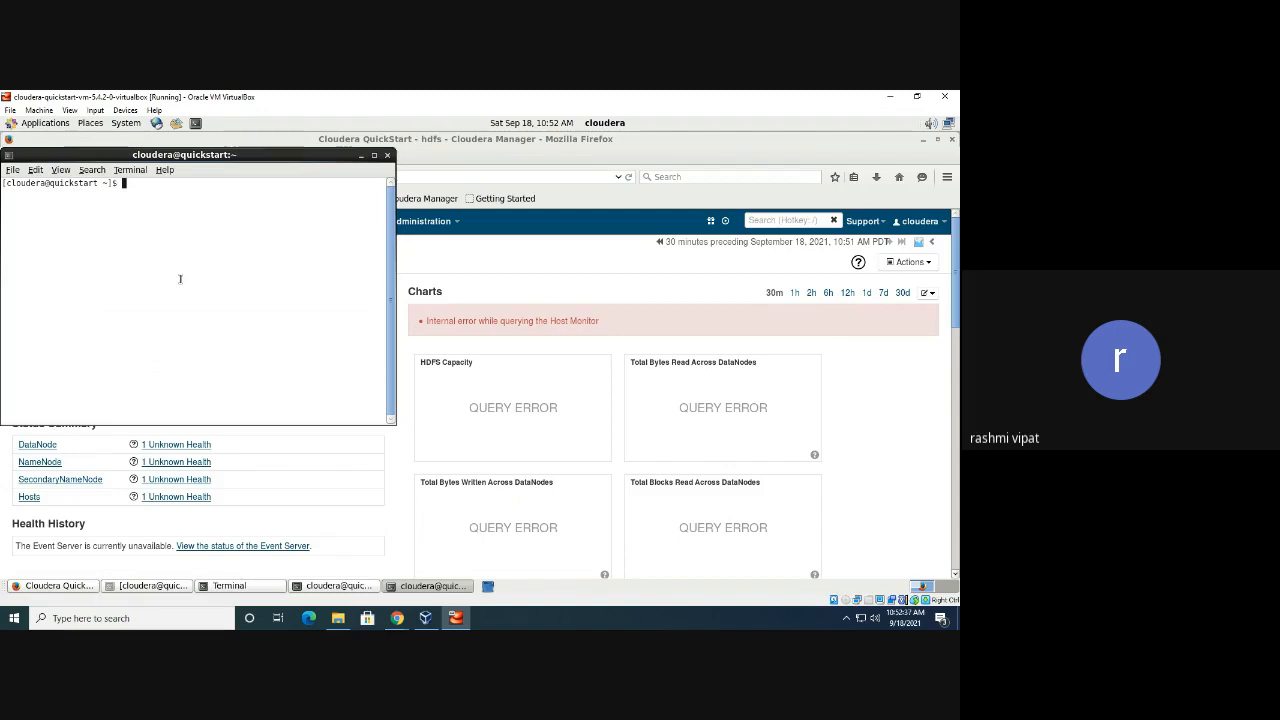
pyautogui.click(397, 618)
pyautogui.click(487, 572)
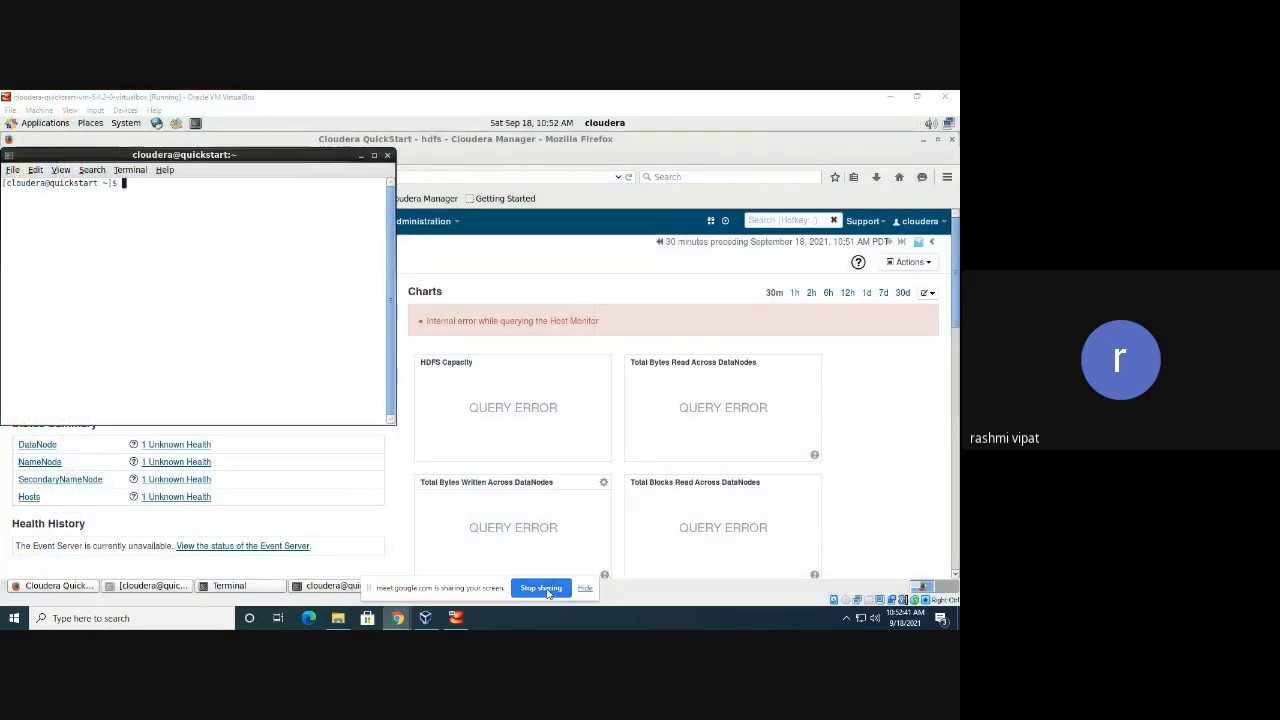
pyautogui.click(541, 588)
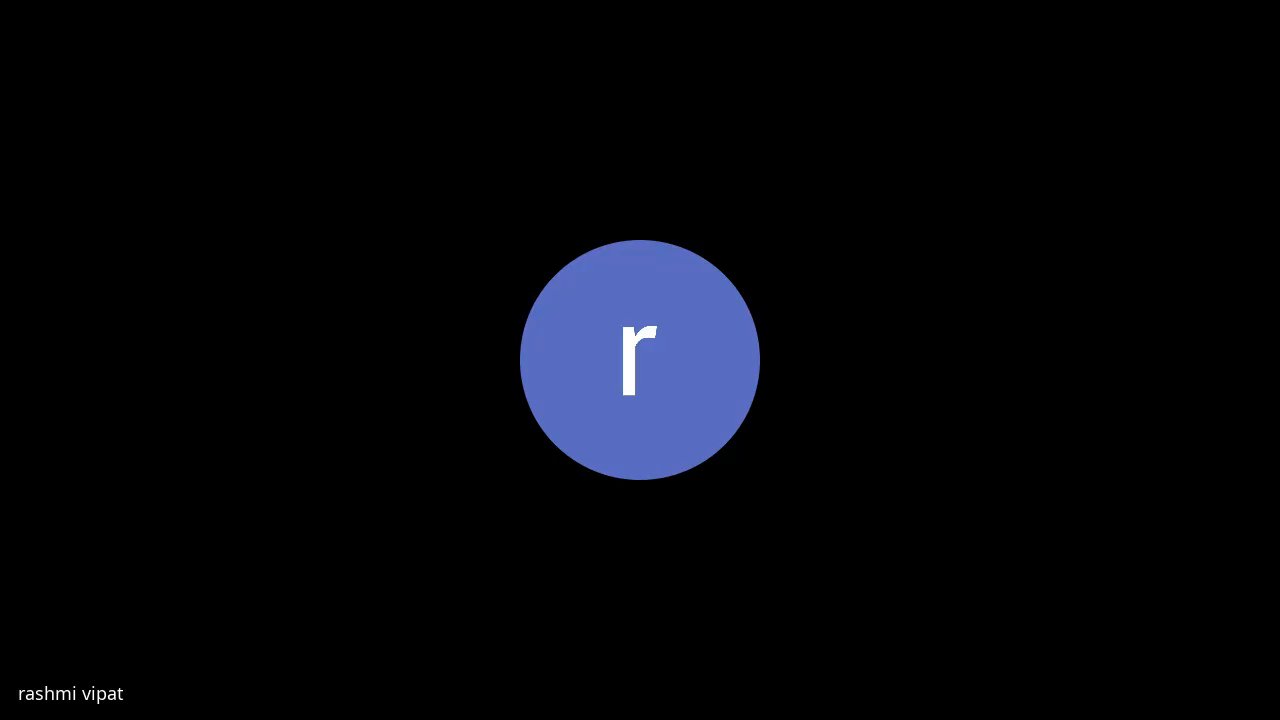